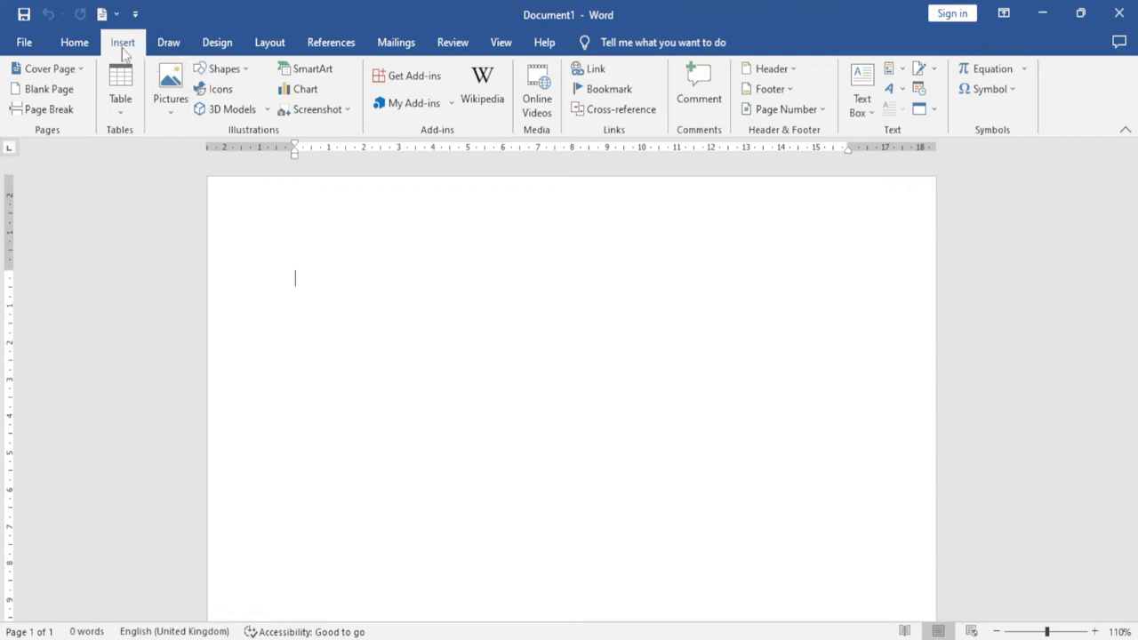
# In the Insert Chart gallery, preview the Column, Line, Pie, Bar, Area, X Y (Scatter) and Filled Map chart types
pyautogui.click(302, 89)
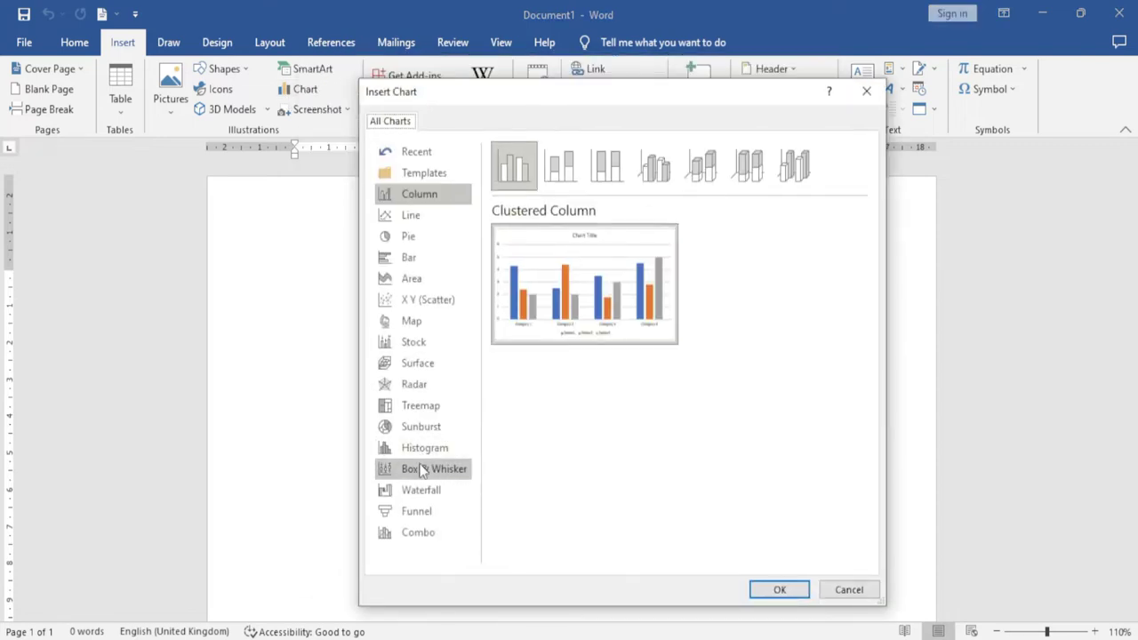
pyautogui.click(420, 212)
pyautogui.click(416, 233)
pyautogui.click(414, 257)
pyautogui.click(418, 280)
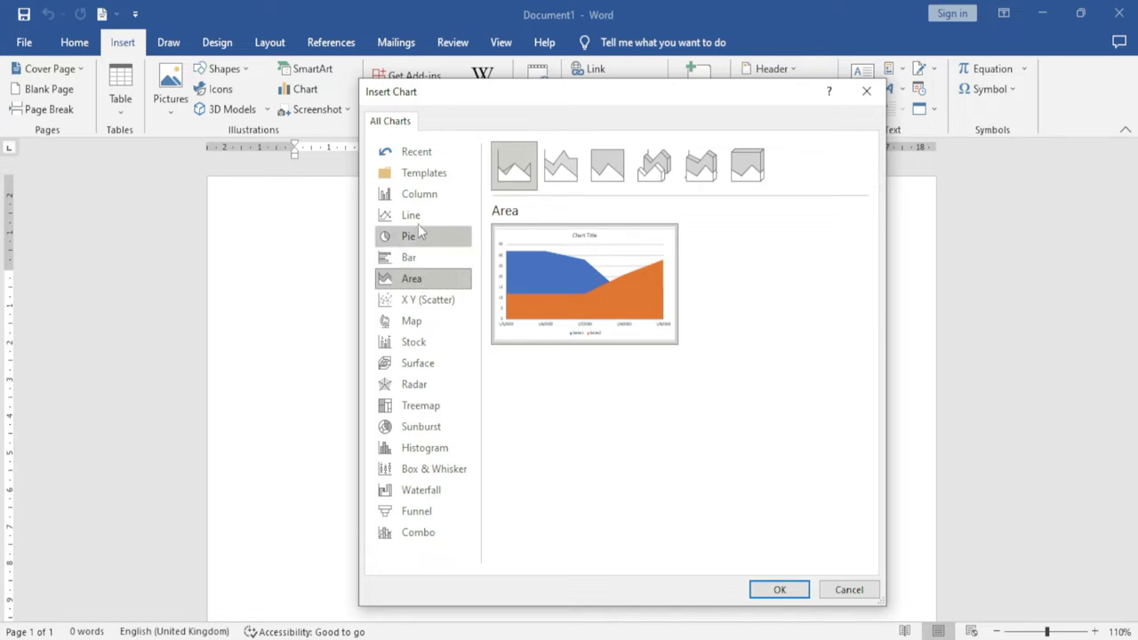
pyautogui.click(417, 197)
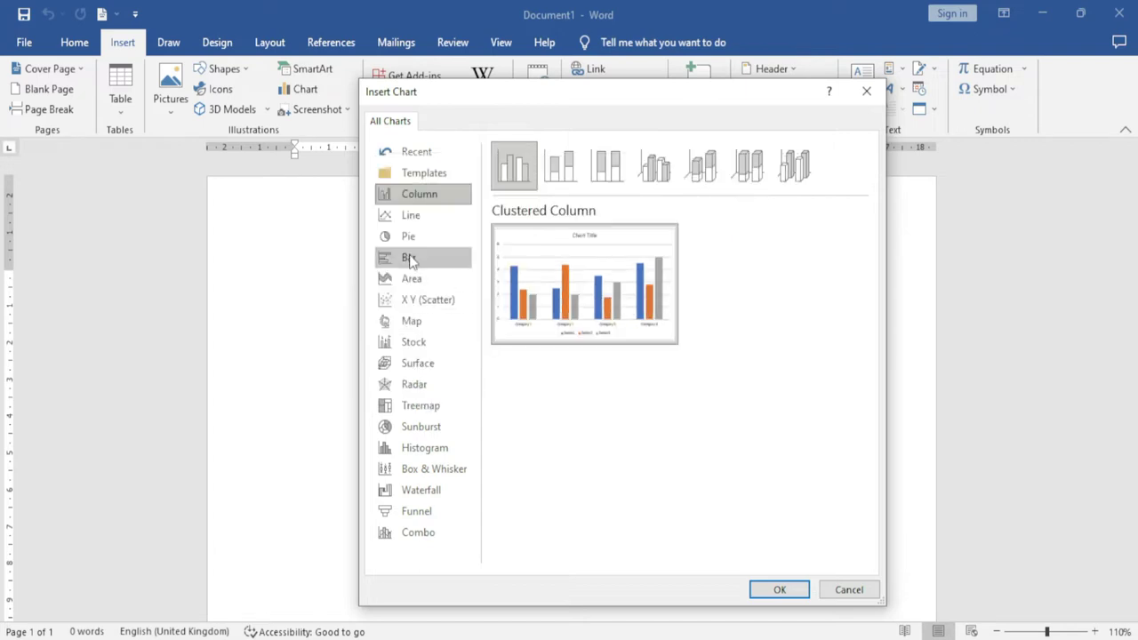
pyautogui.click(424, 220)
pyautogui.moveTo(583, 284)
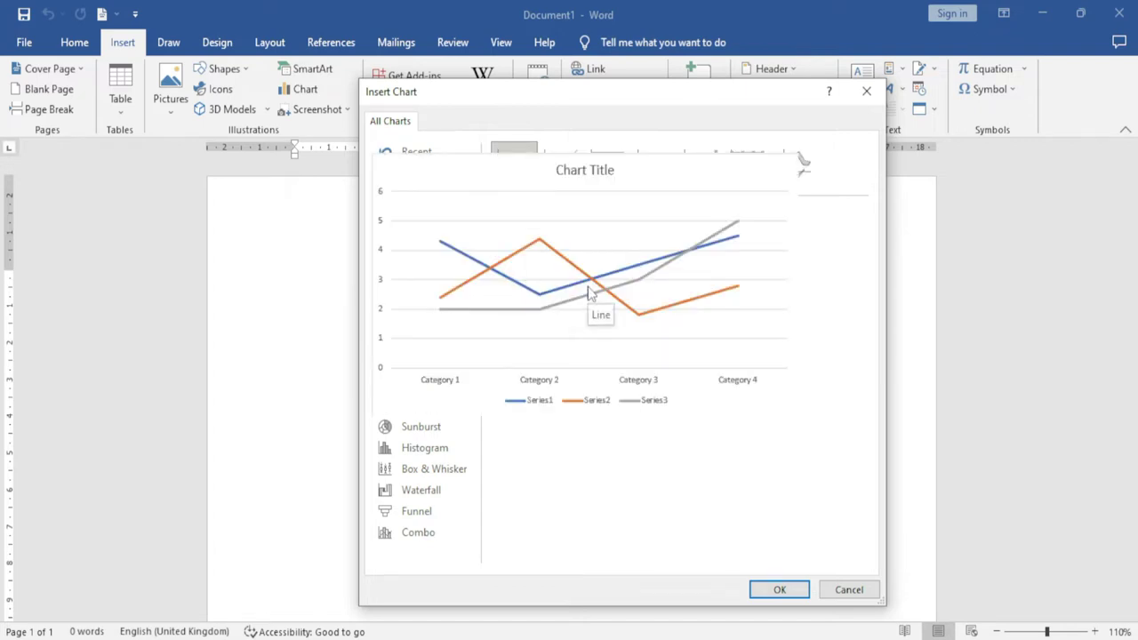
pyautogui.click(411, 239)
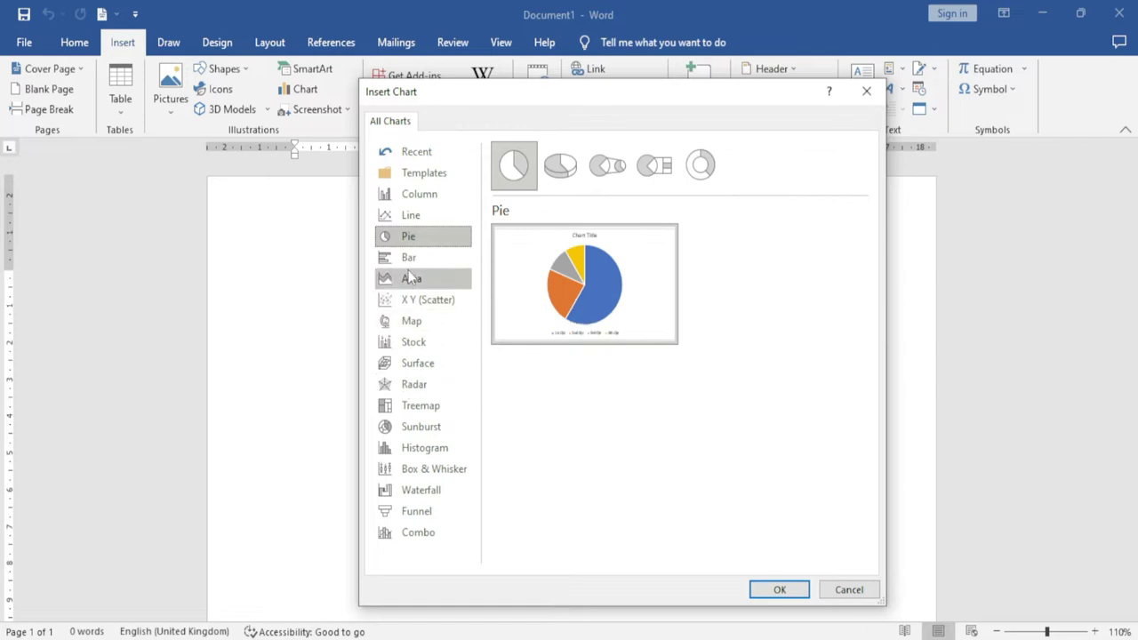
pyautogui.click(413, 258)
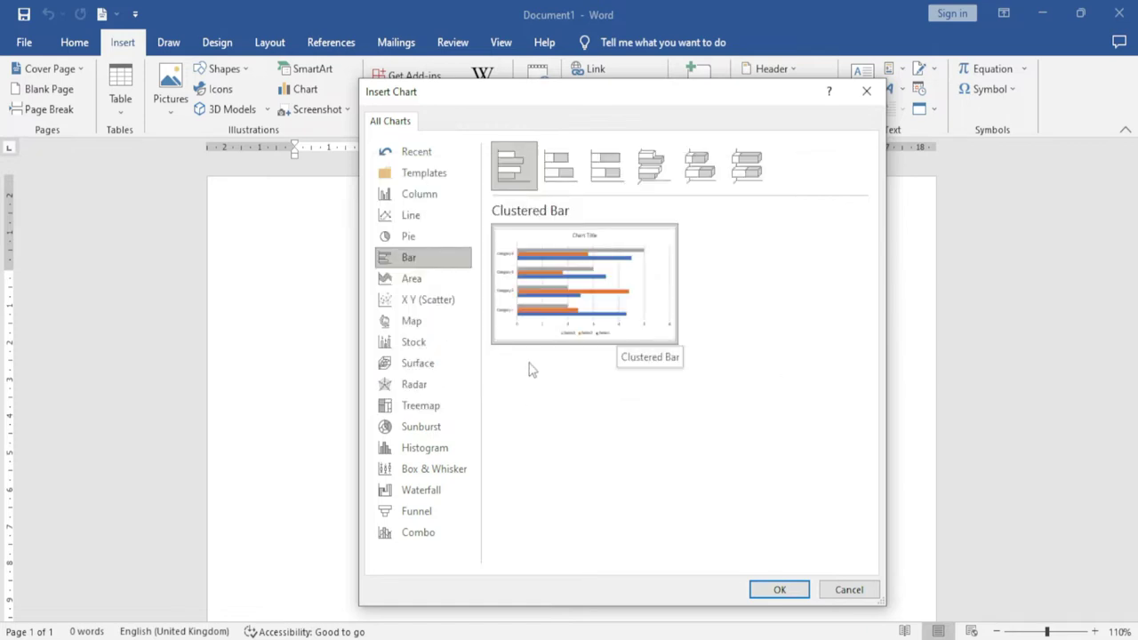
pyautogui.click(411, 280)
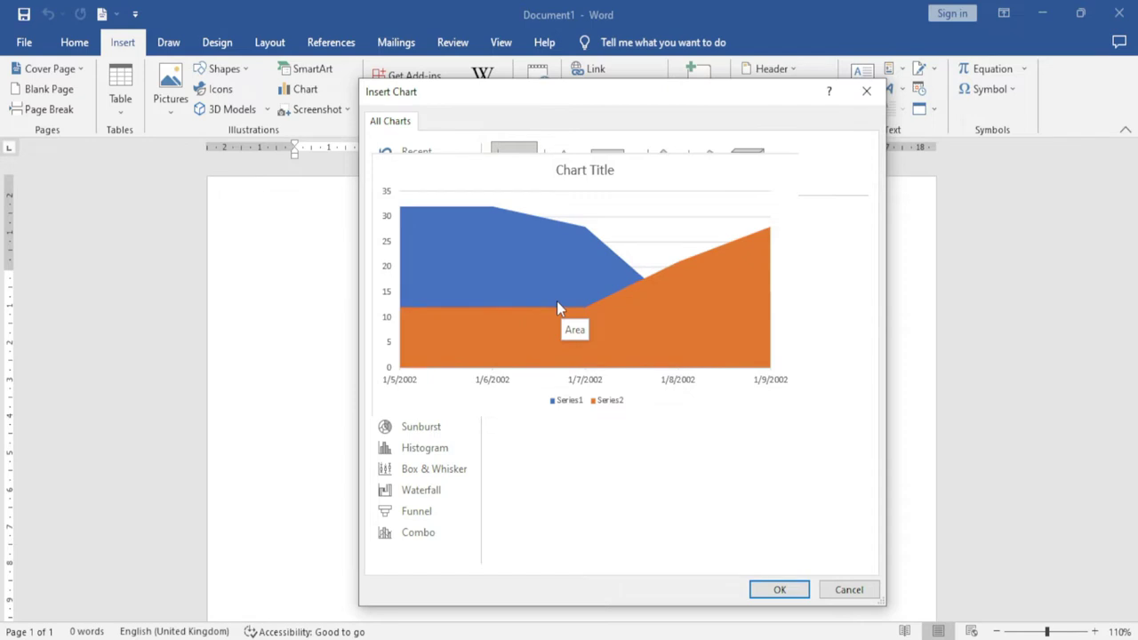
pyautogui.click(430, 302)
pyautogui.moveTo(585, 310)
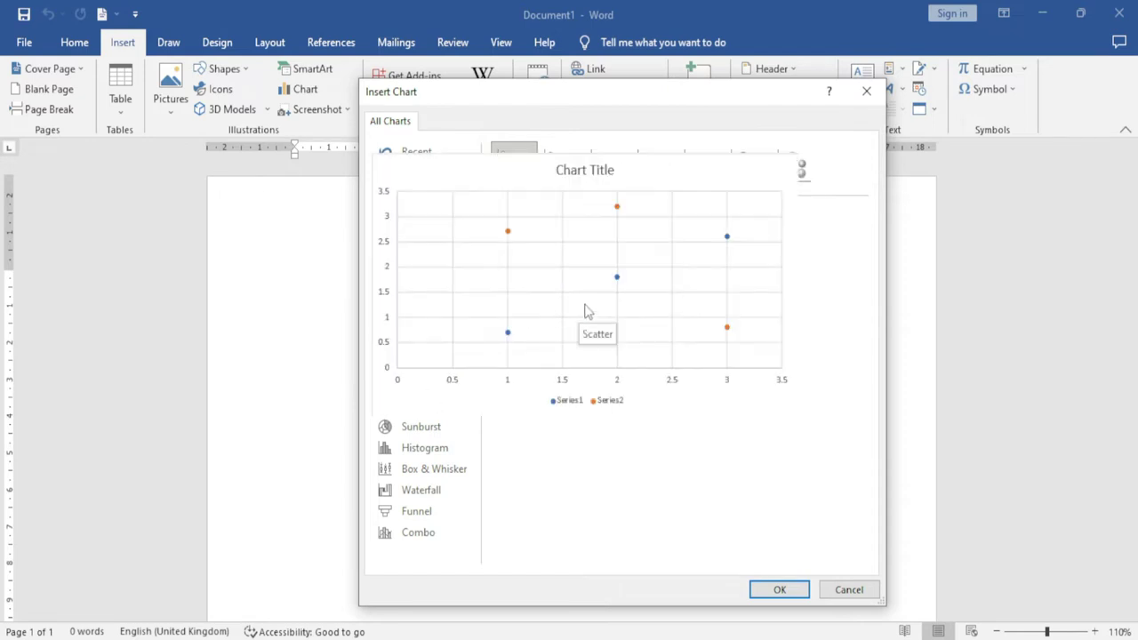
pyautogui.click(427, 322)
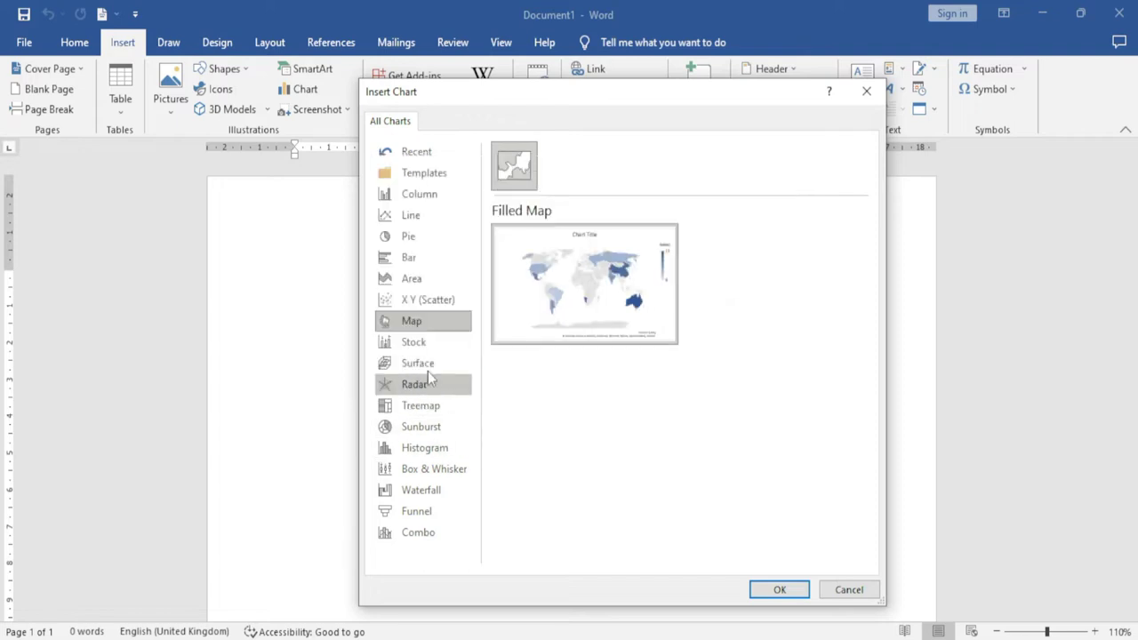
# Preview Stock, Surface, Radar, Treemap, Sunburst, Histogram, Box & Whisker, Waterfall and Funnel, ending on Combo
pyautogui.click(416, 342)
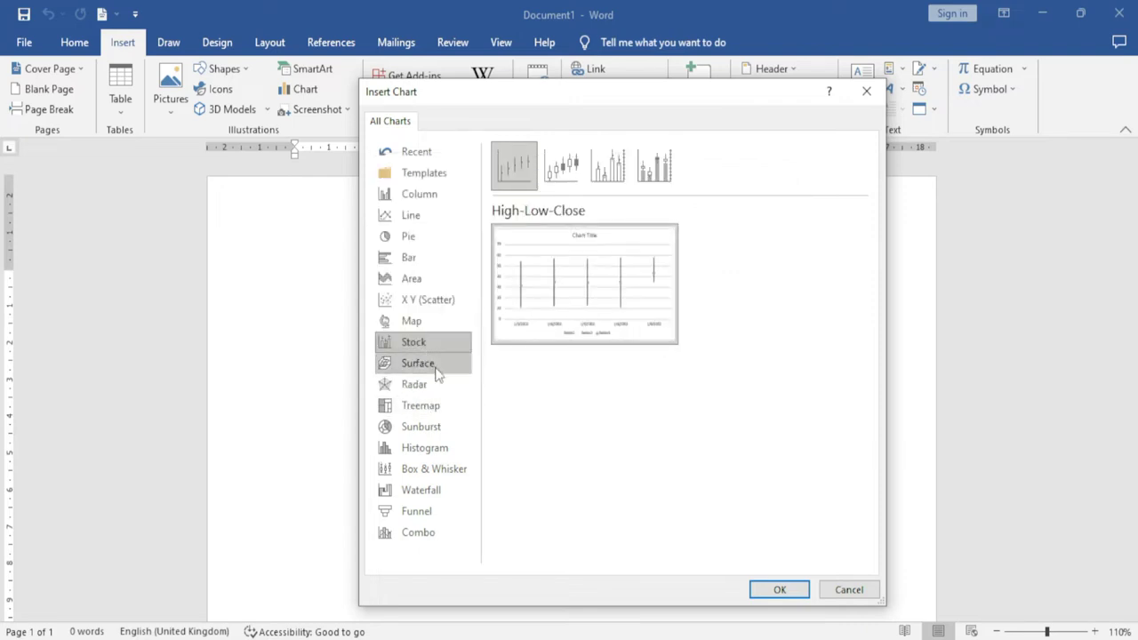
pyautogui.click(437, 371)
pyautogui.moveTo(584, 283)
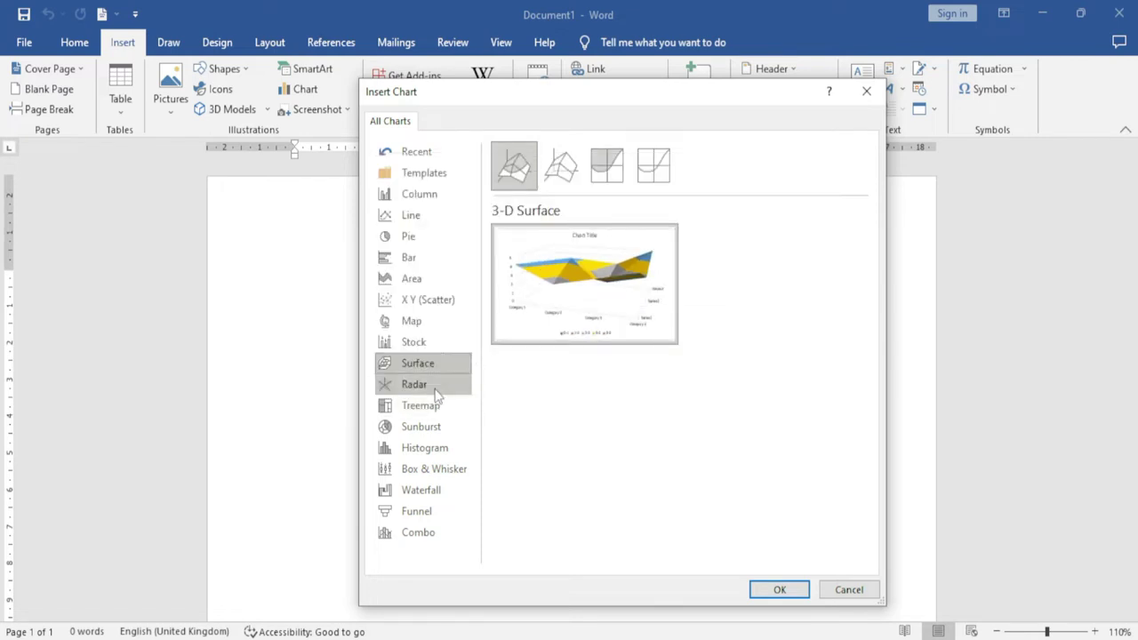
pyautogui.click(436, 390)
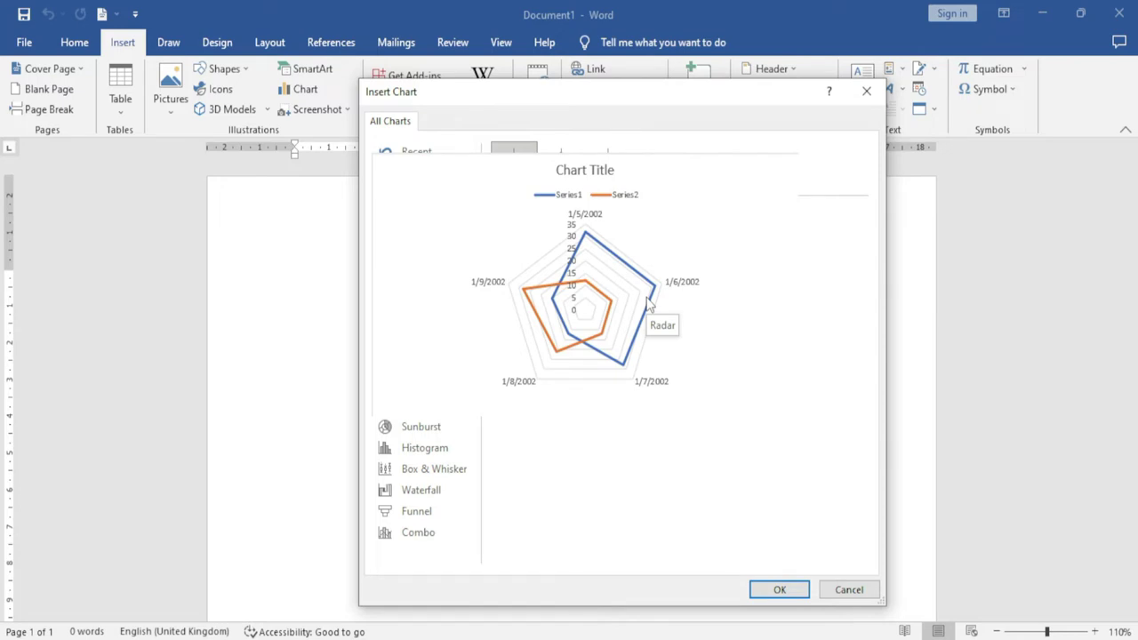
pyautogui.click(437, 411)
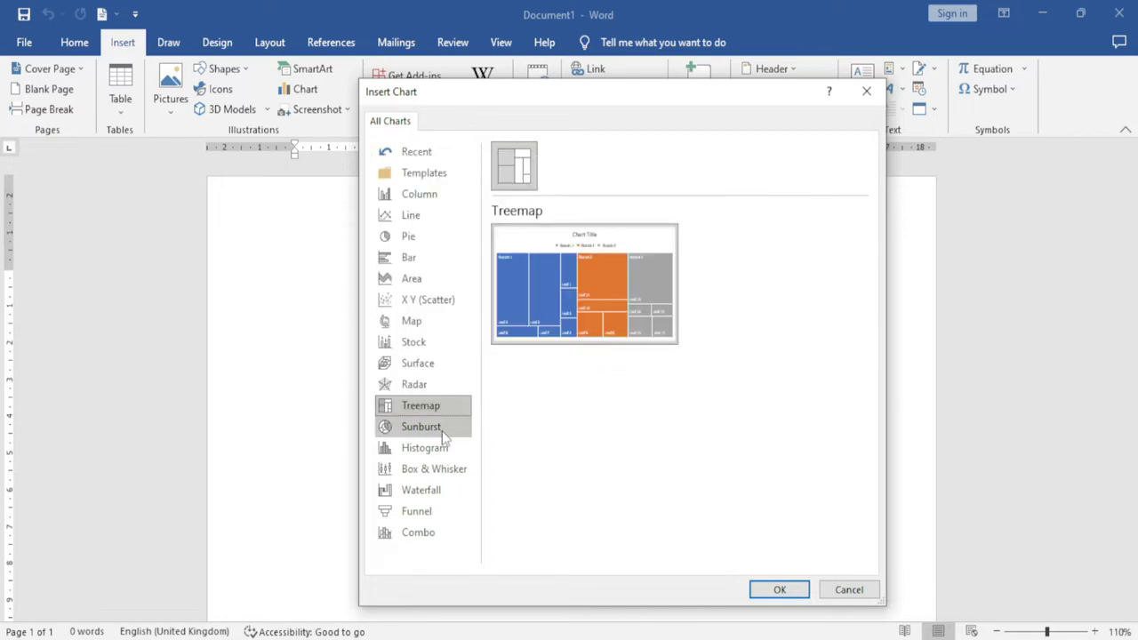
pyautogui.click(435, 433)
pyautogui.moveTo(584, 293)
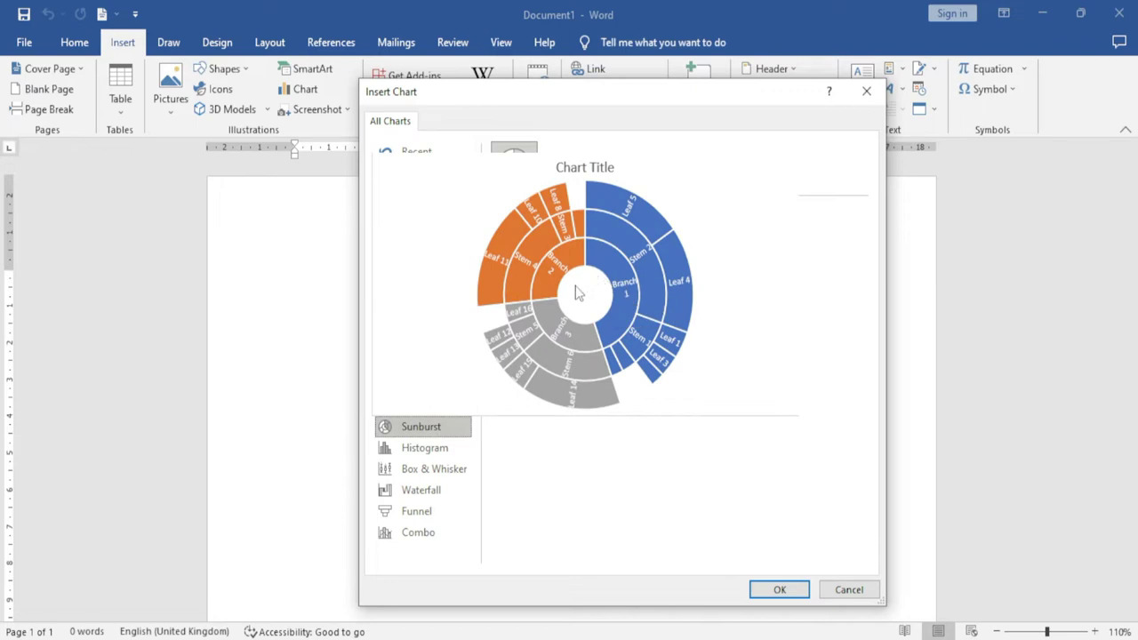
pyautogui.click(445, 455)
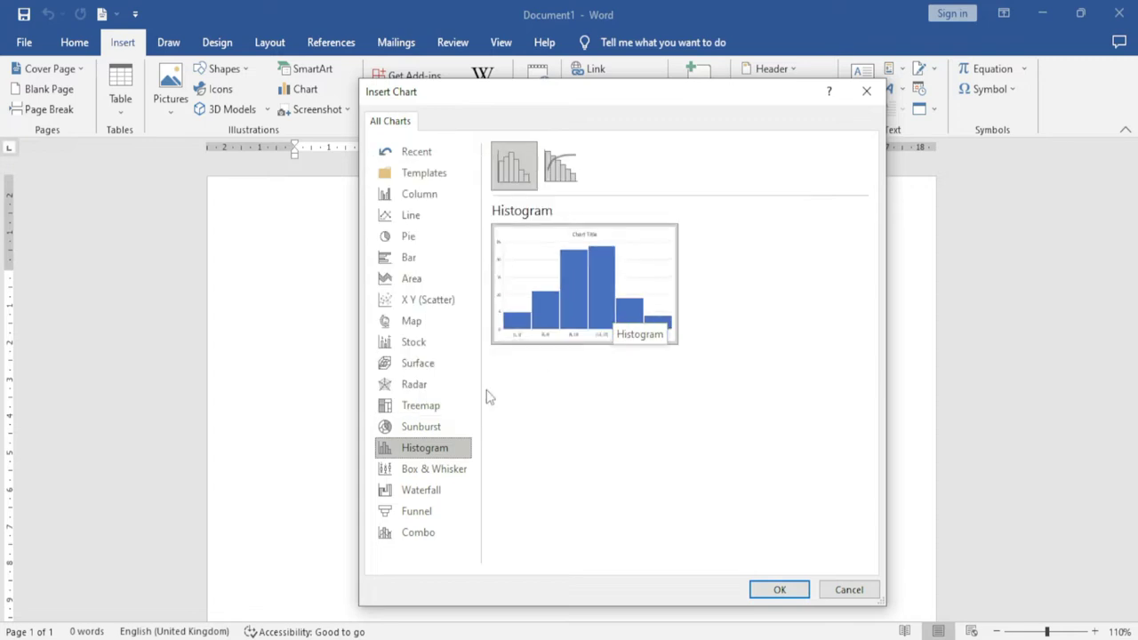
pyautogui.click(449, 471)
pyautogui.moveTo(588, 286)
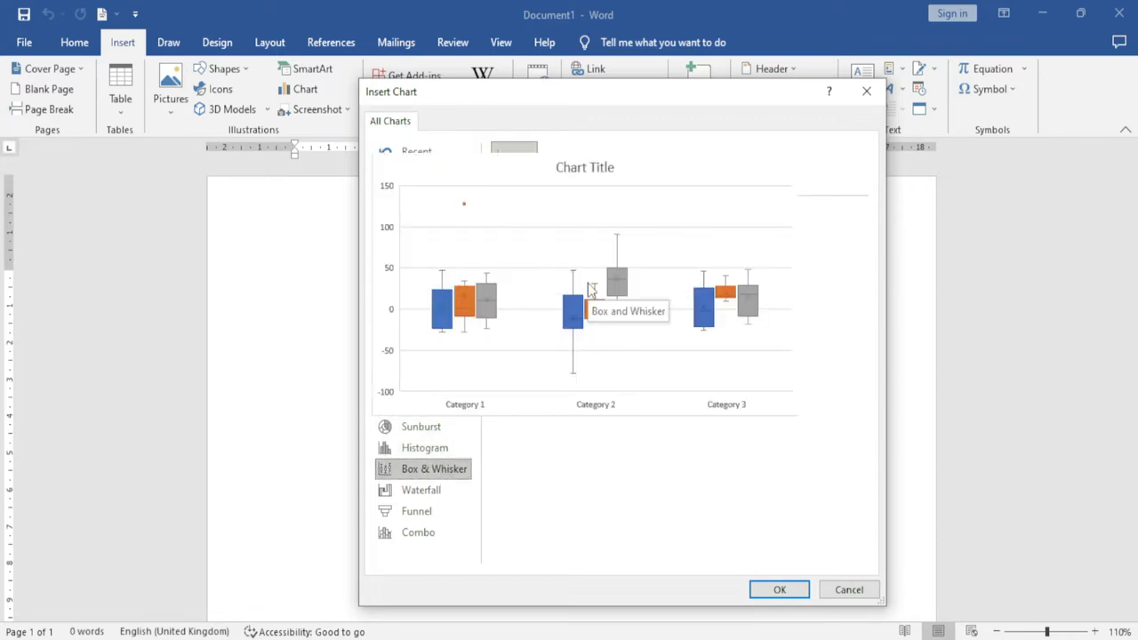
pyautogui.click(455, 487)
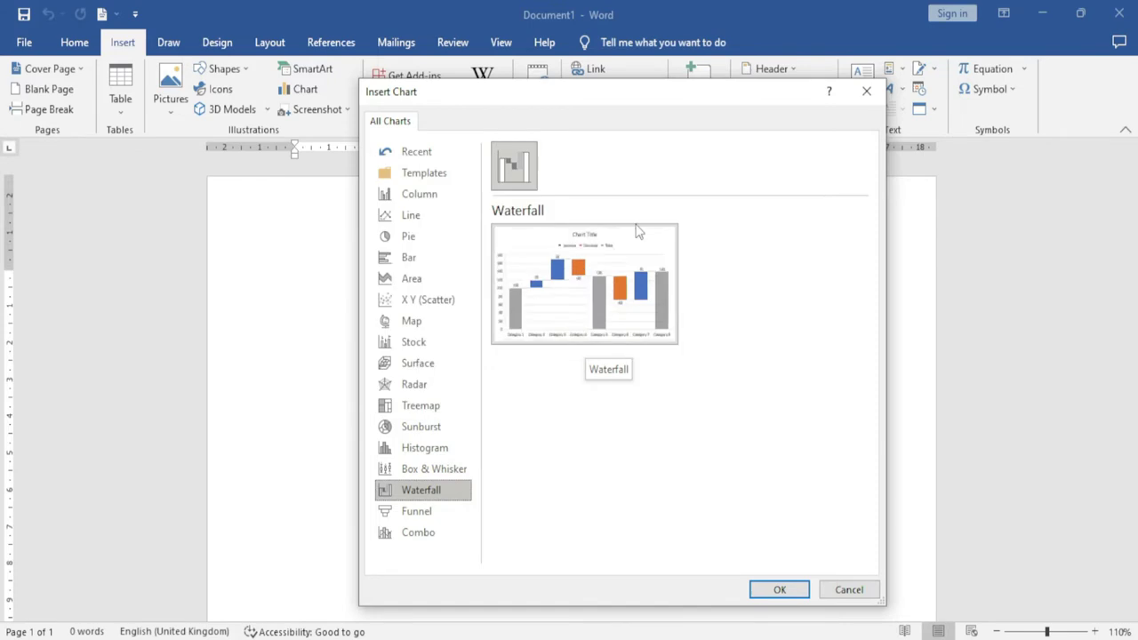
pyautogui.click(432, 513)
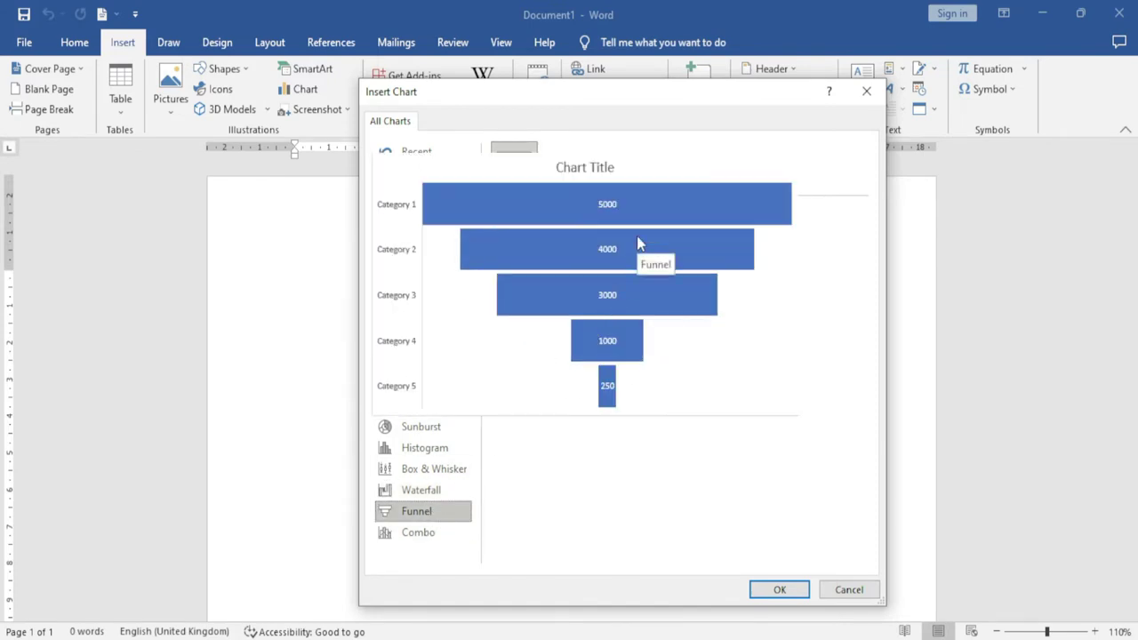
pyautogui.click(432, 539)
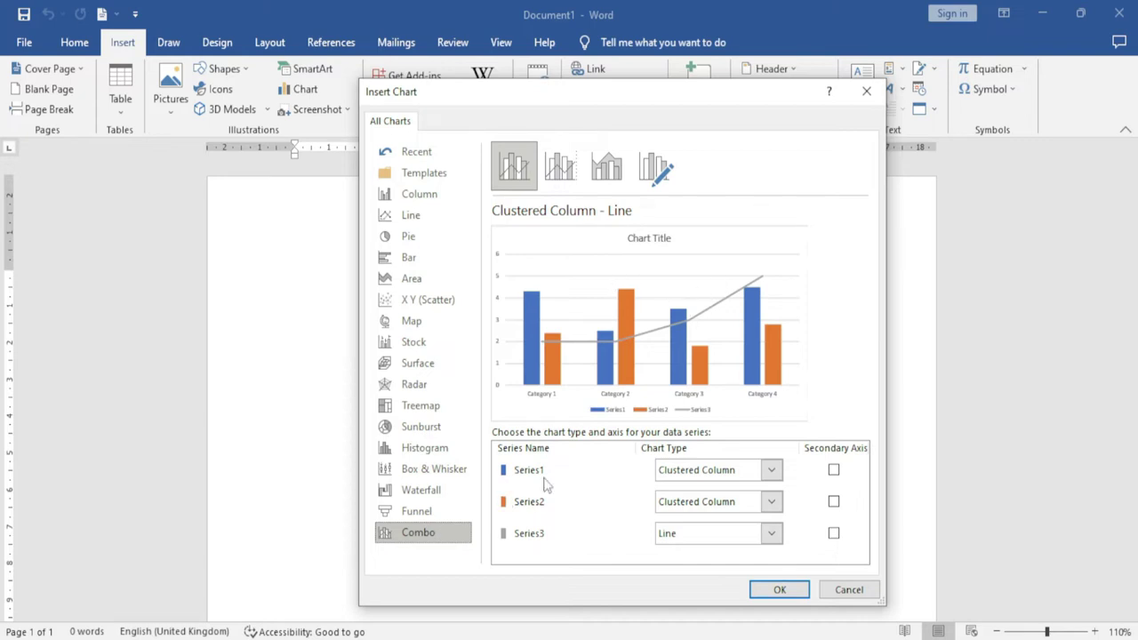
# Set Series1 and Series3 to Stacked Line and Series2 to 100% Stacked Column
pyautogui.click(772, 473)
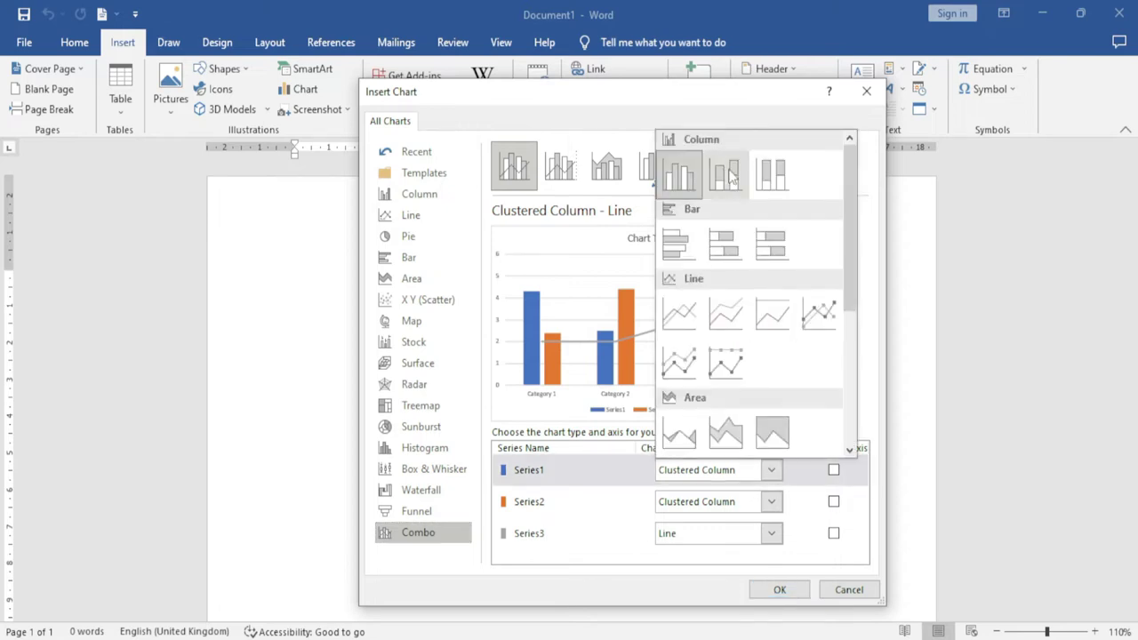
pyautogui.moveTo(852, 283)
pyautogui.mouseDown()
pyautogui.moveTo(847, 340)
pyautogui.moveTo(851, 284)
pyautogui.mouseUp()
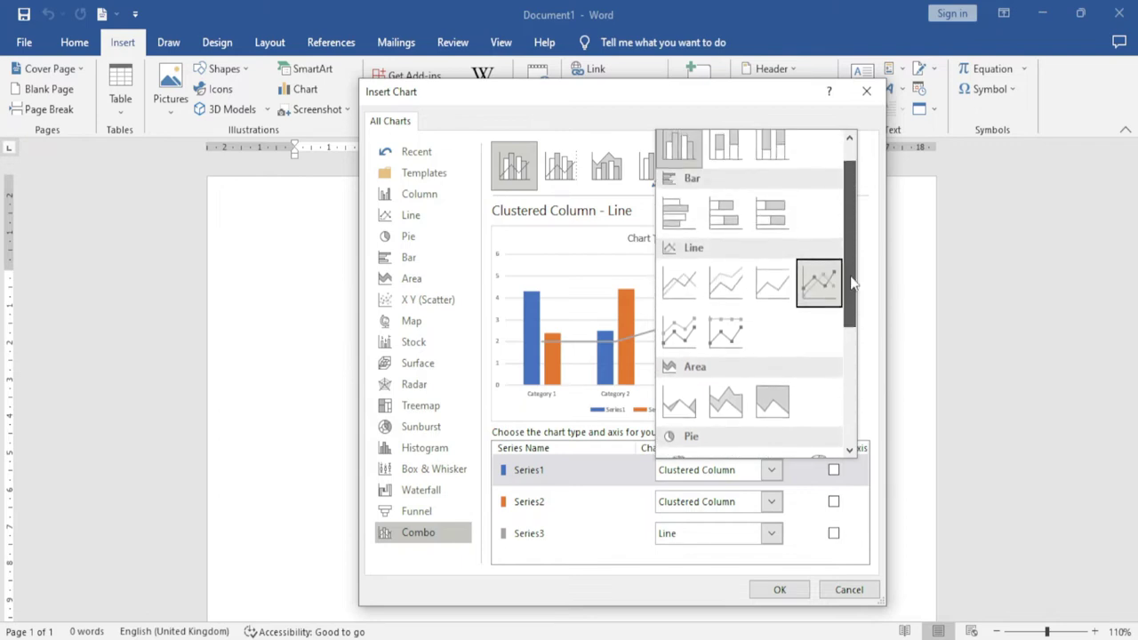
pyautogui.click(725, 283)
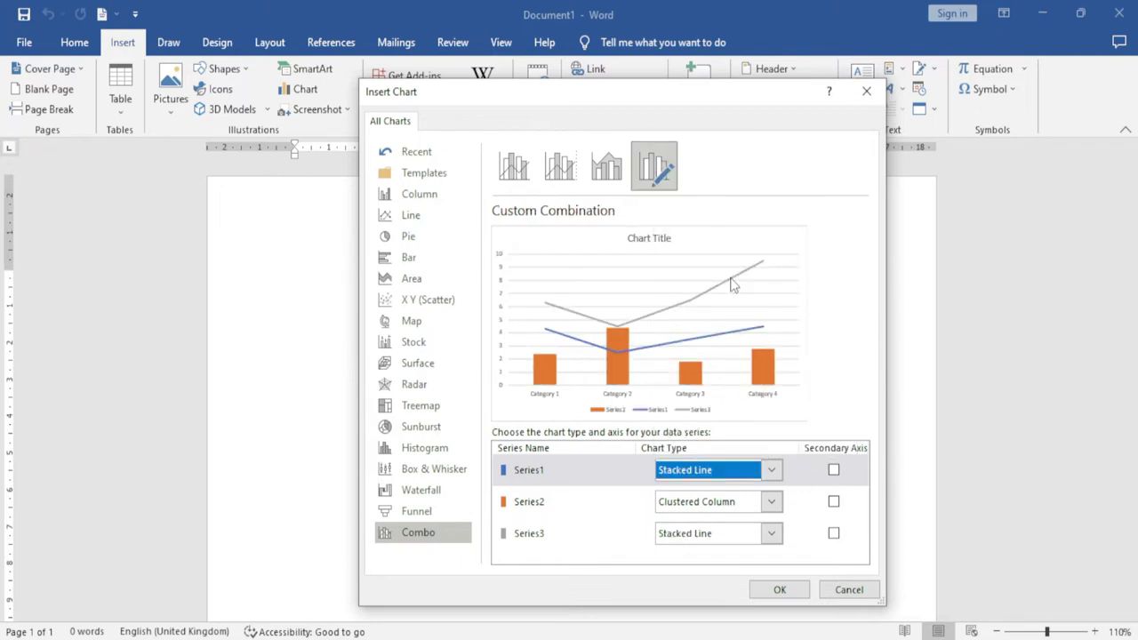
pyautogui.click(769, 504)
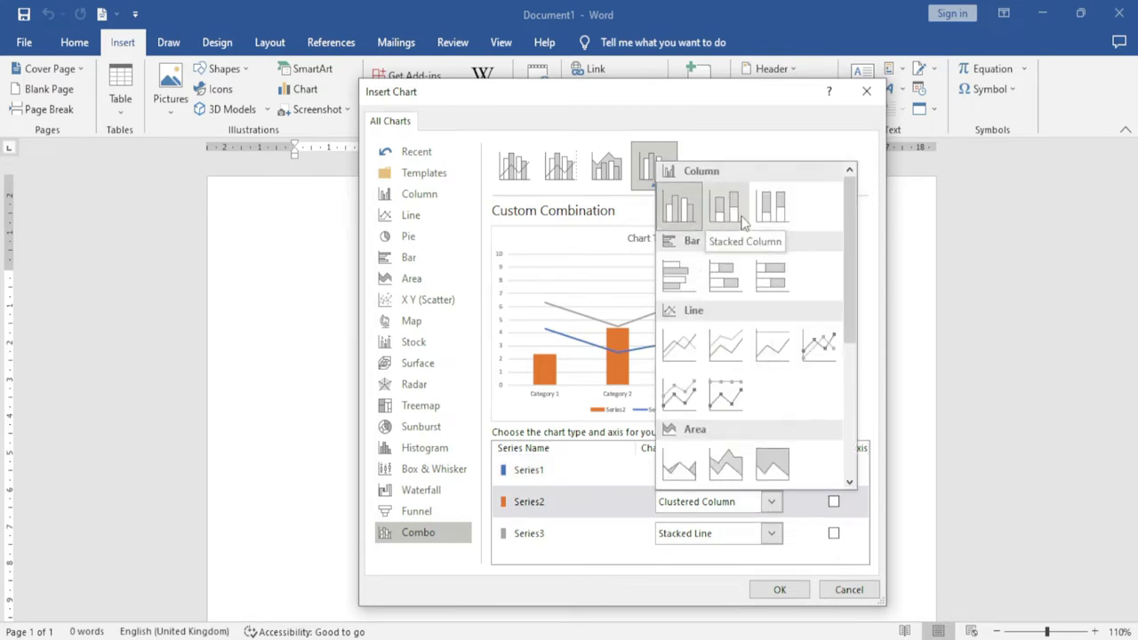
pyautogui.click(771, 206)
pyautogui.click(771, 533)
pyautogui.moveTo(841, 434); pyautogui.dragTo(851, 354)
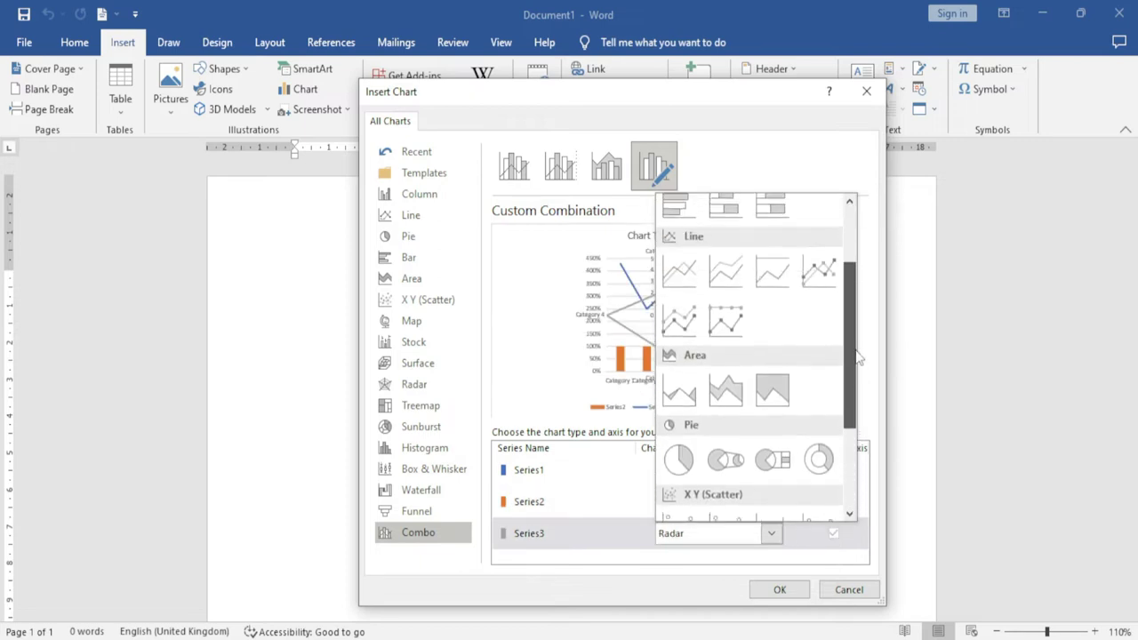
pyautogui.click(725, 271)
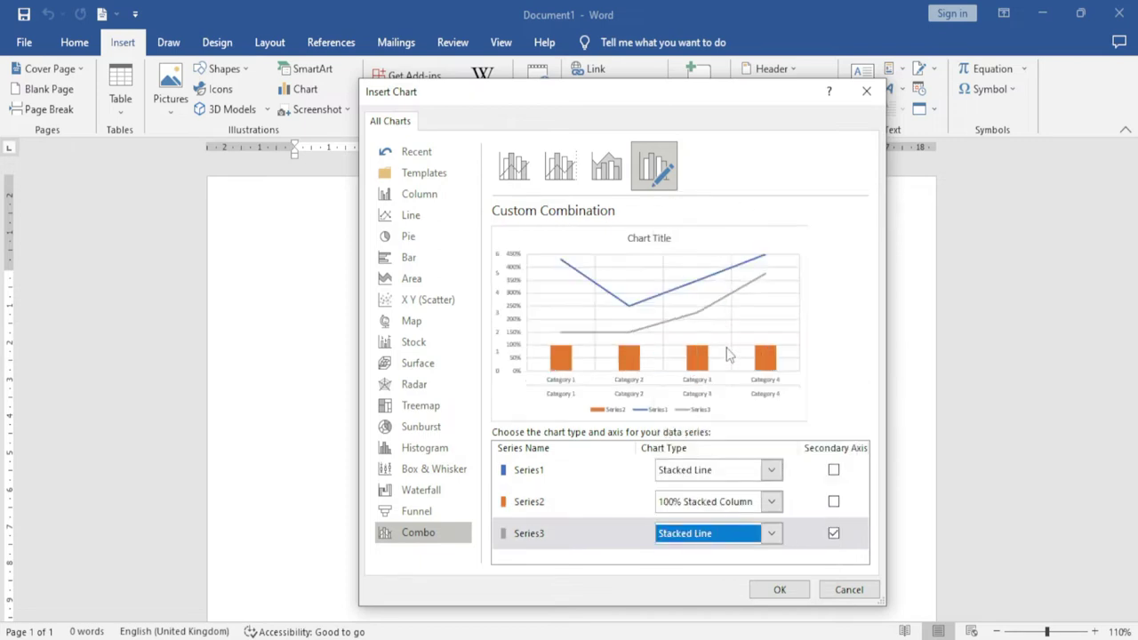
# Toggle the Secondary Axis boxes for Series1 and Series3, leaving both unchecked
pyautogui.click(834, 471)
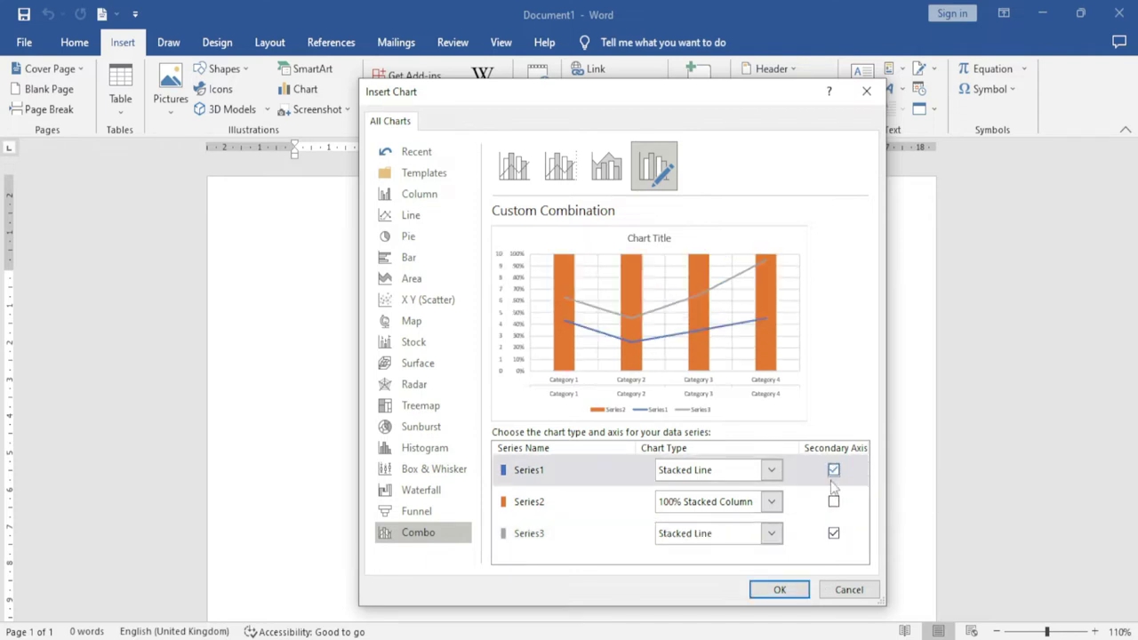
pyautogui.click(833, 503)
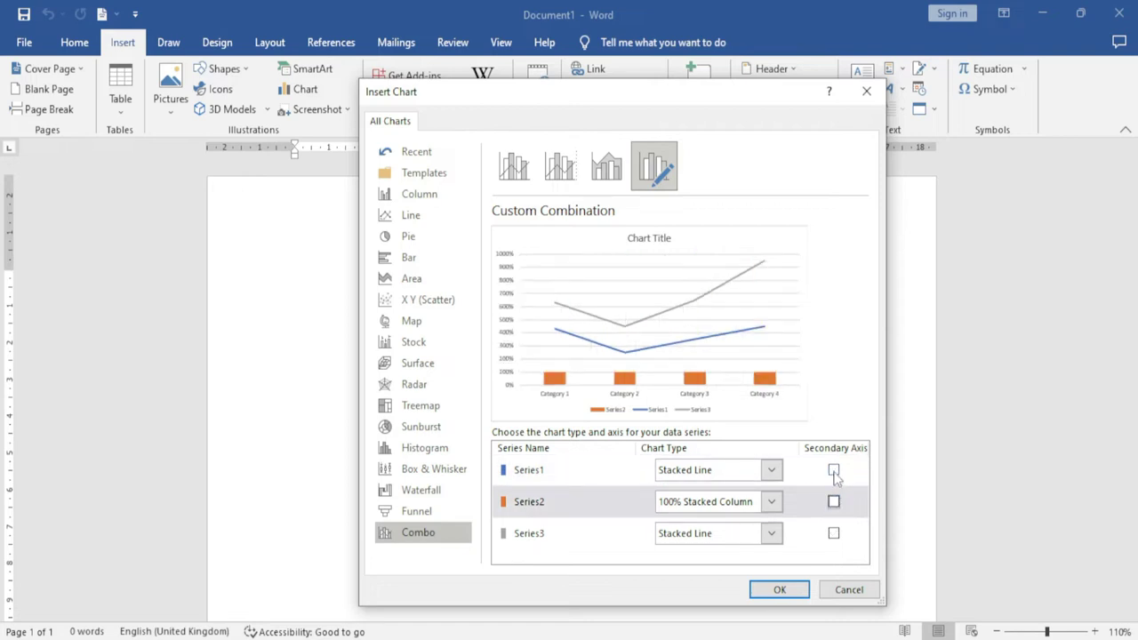
pyautogui.click(834, 471)
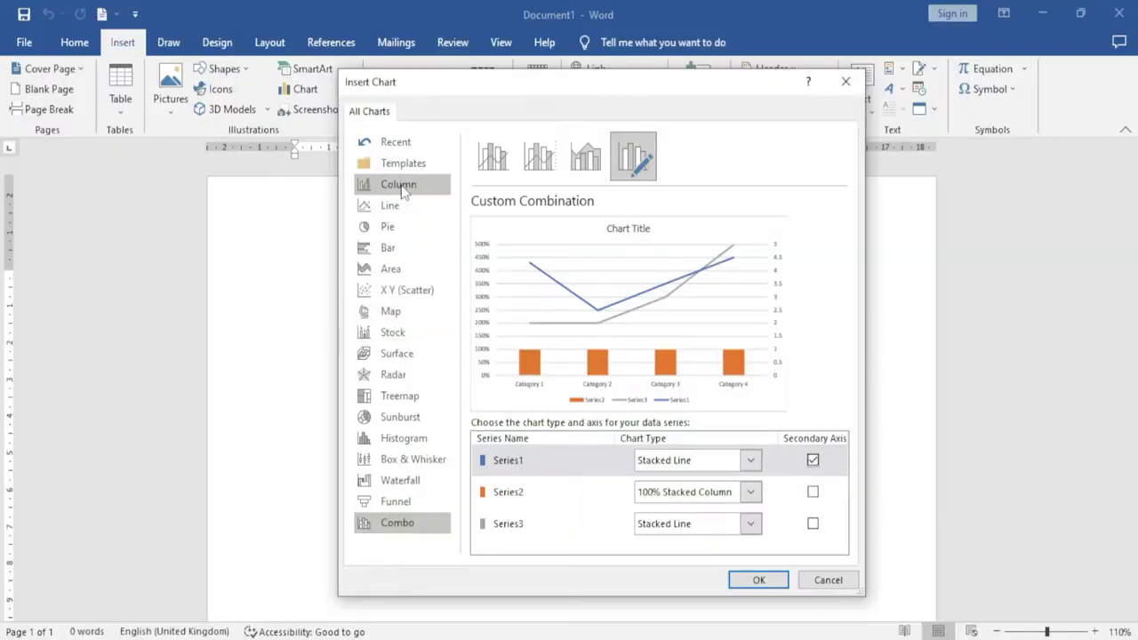
# Switch back to the Column category with the Clustered Column subtype
pyautogui.click(402, 187)
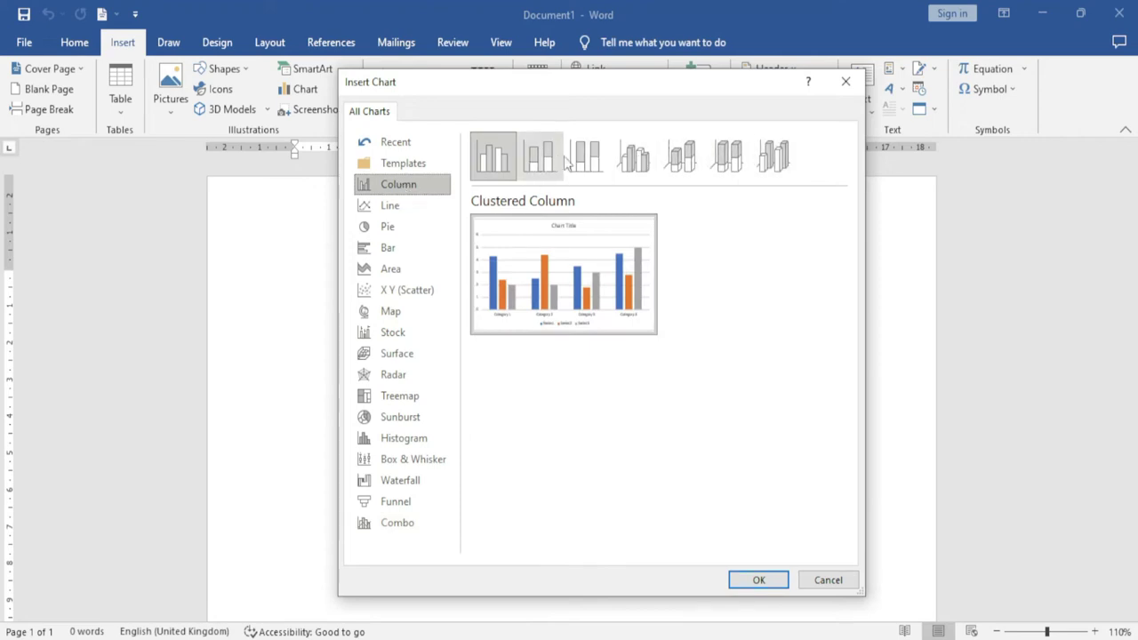
# Insert the flat Clustered Column chart after briefly trying the 3-D subtype
pyautogui.click(632, 158)
pyautogui.click(490, 160)
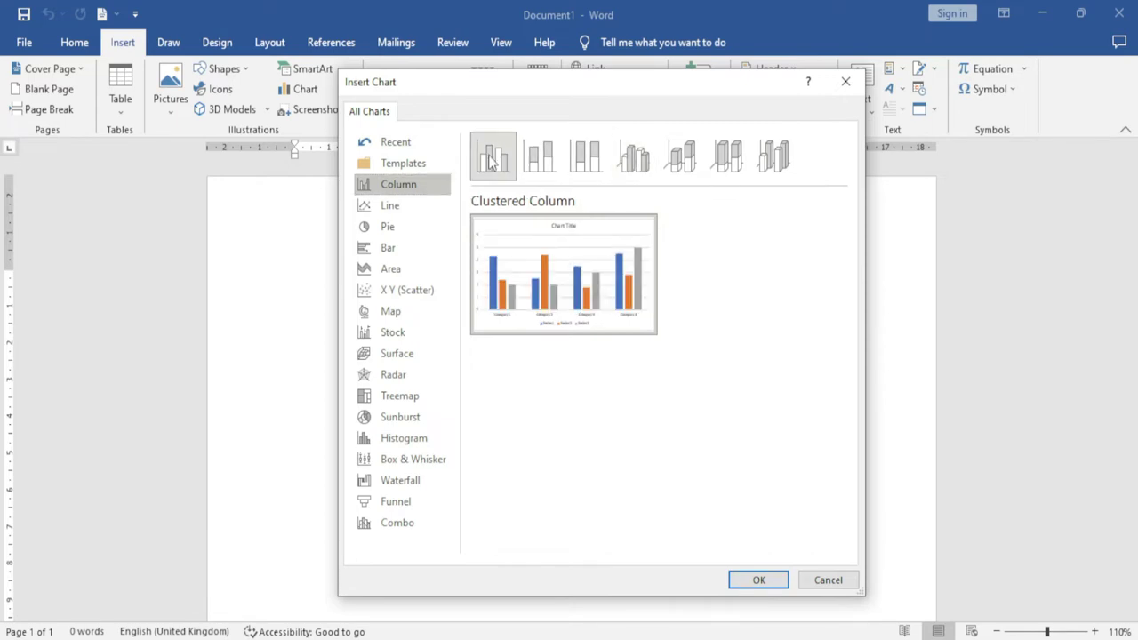
pyautogui.click(752, 579)
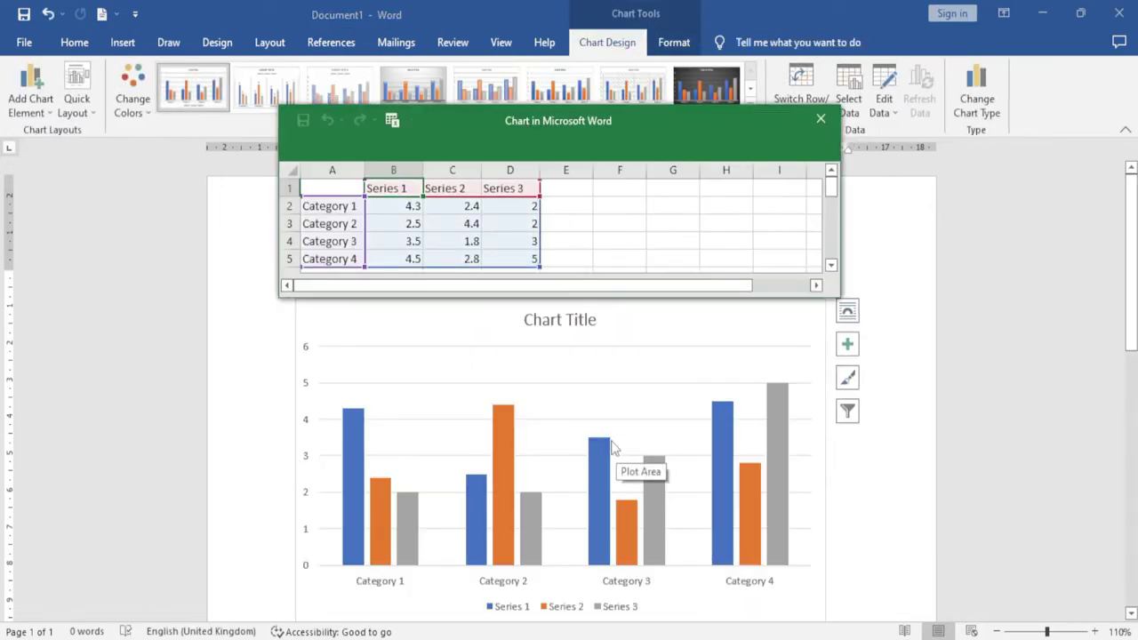
# Reposition and resize the chart data window so rows 1–10 are visible
pyautogui.moveTo(569, 132); pyautogui.dragTo(585, 135)
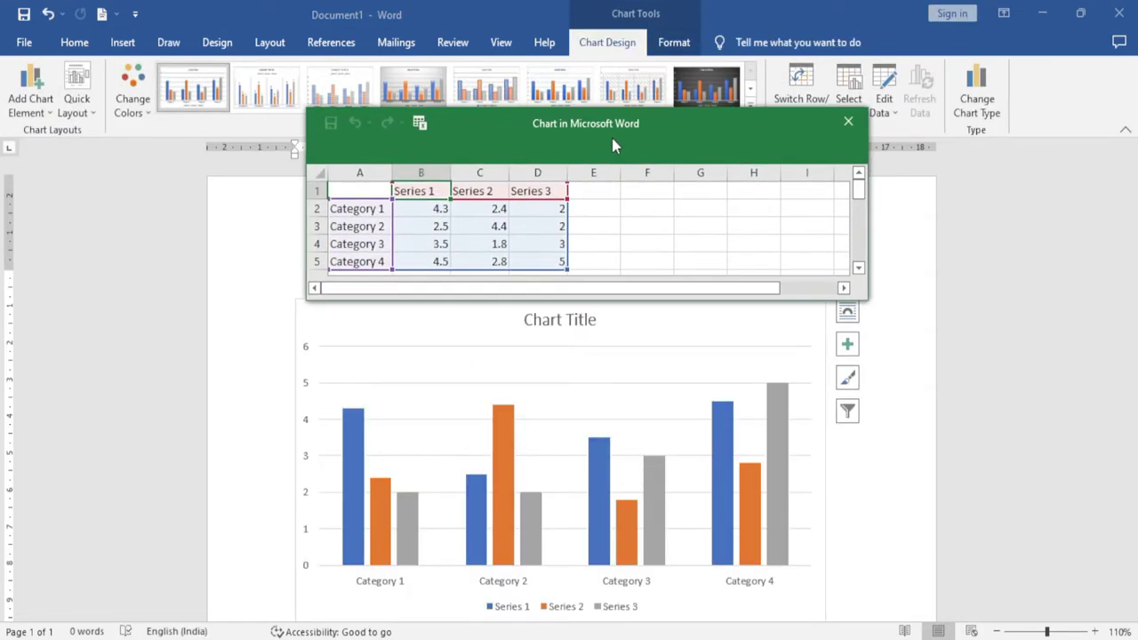
pyautogui.moveTo(851, 303); pyautogui.dragTo(851, 337)
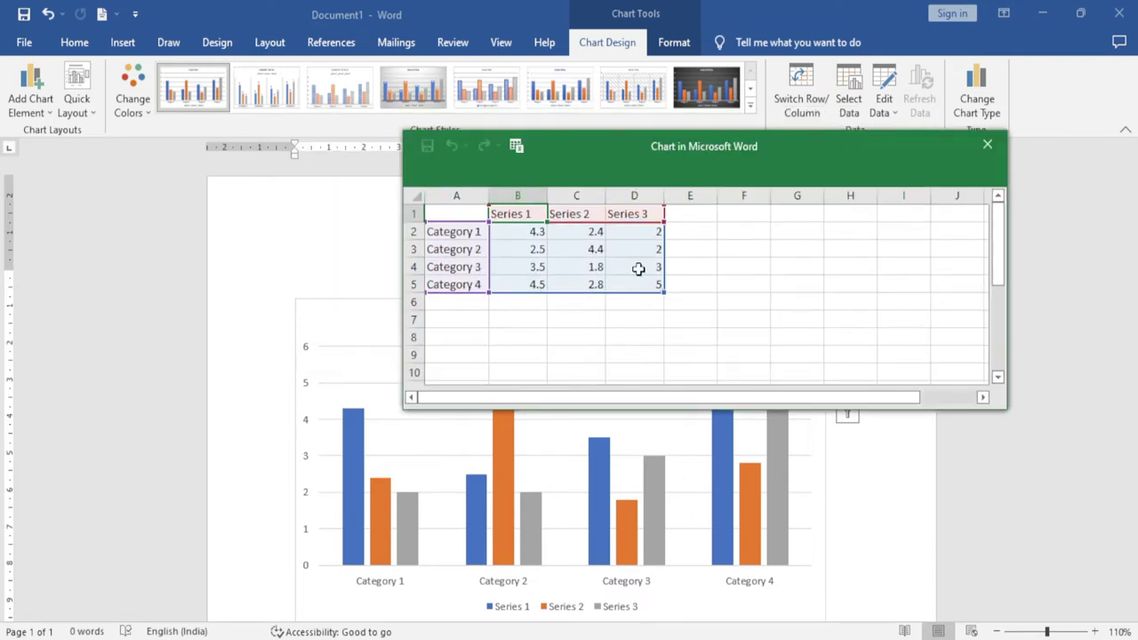
pyautogui.moveTo(603, 148); pyautogui.dragTo(546, 108)
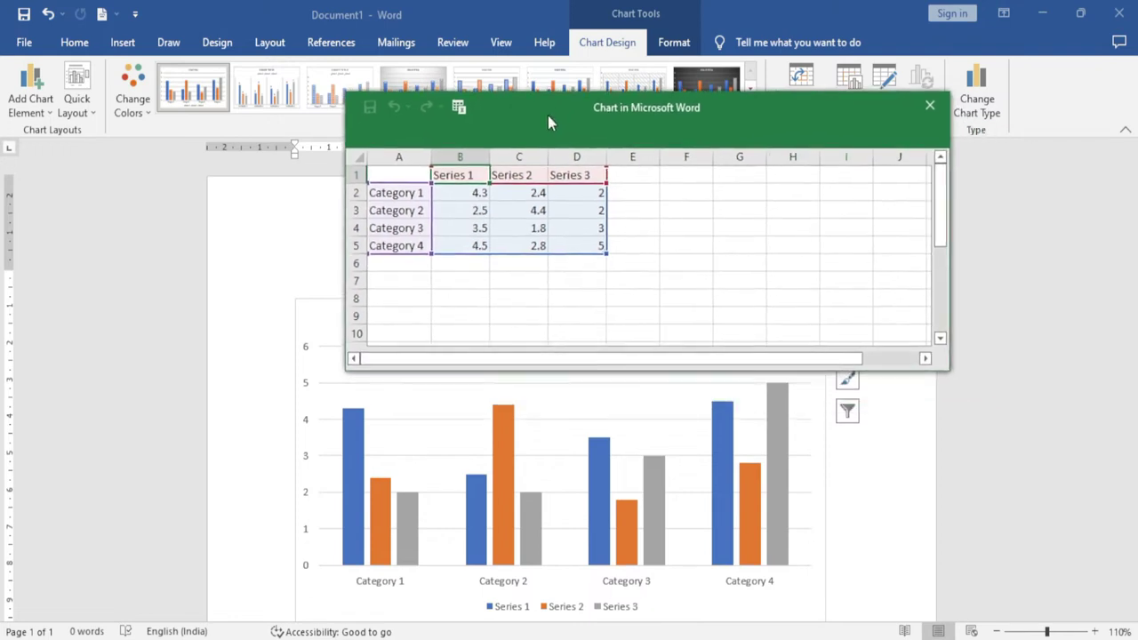
pyautogui.click(558, 450)
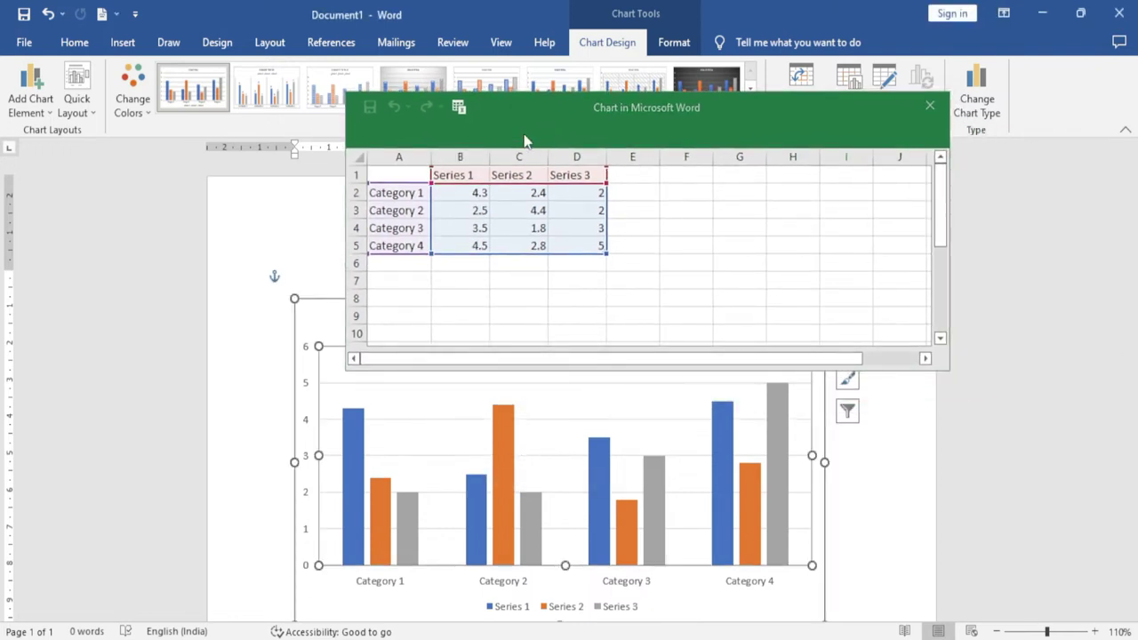
pyautogui.moveTo(526, 116); pyautogui.dragTo(600, 126)
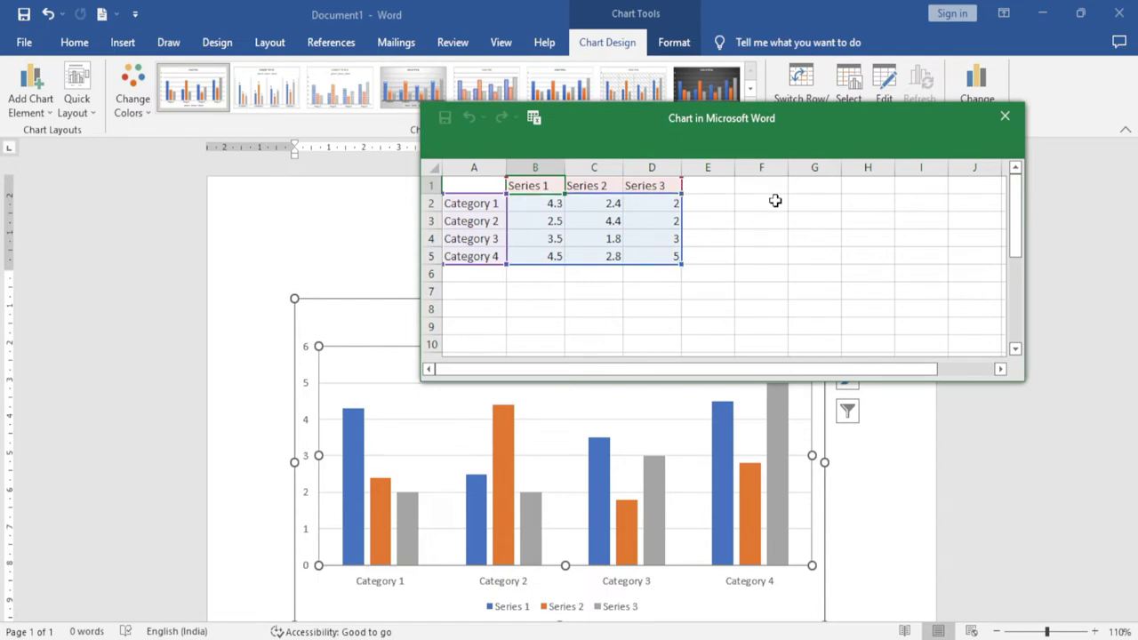
# Name the series Hindi, Eng and Pol in cells B1, C1 and D1
pyautogui.write('Hindi')
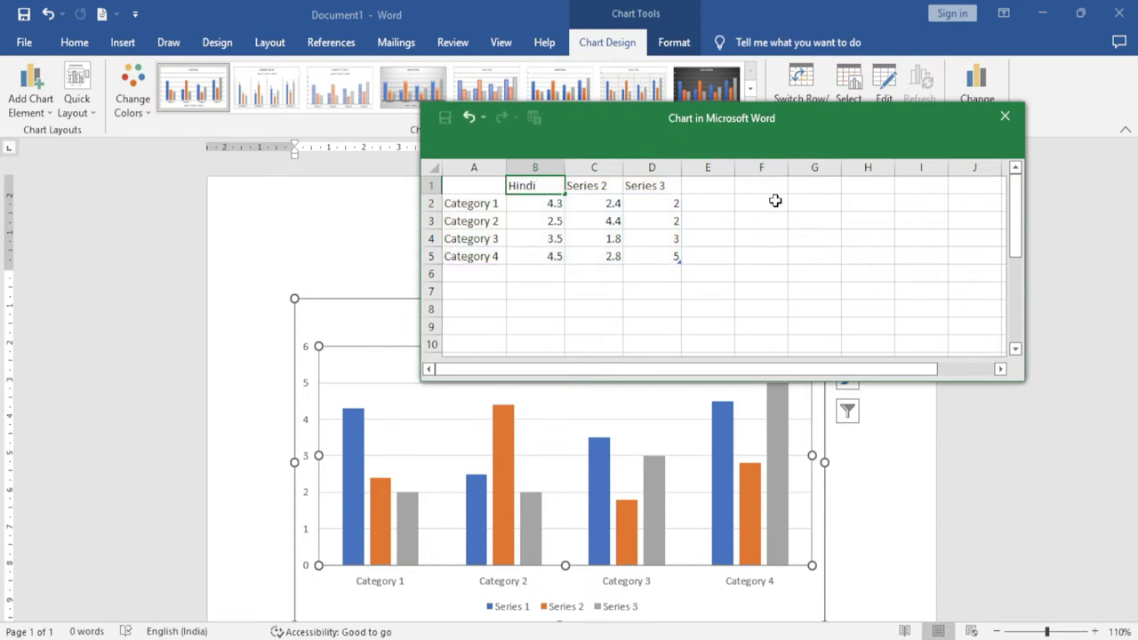
pyautogui.press('Return')
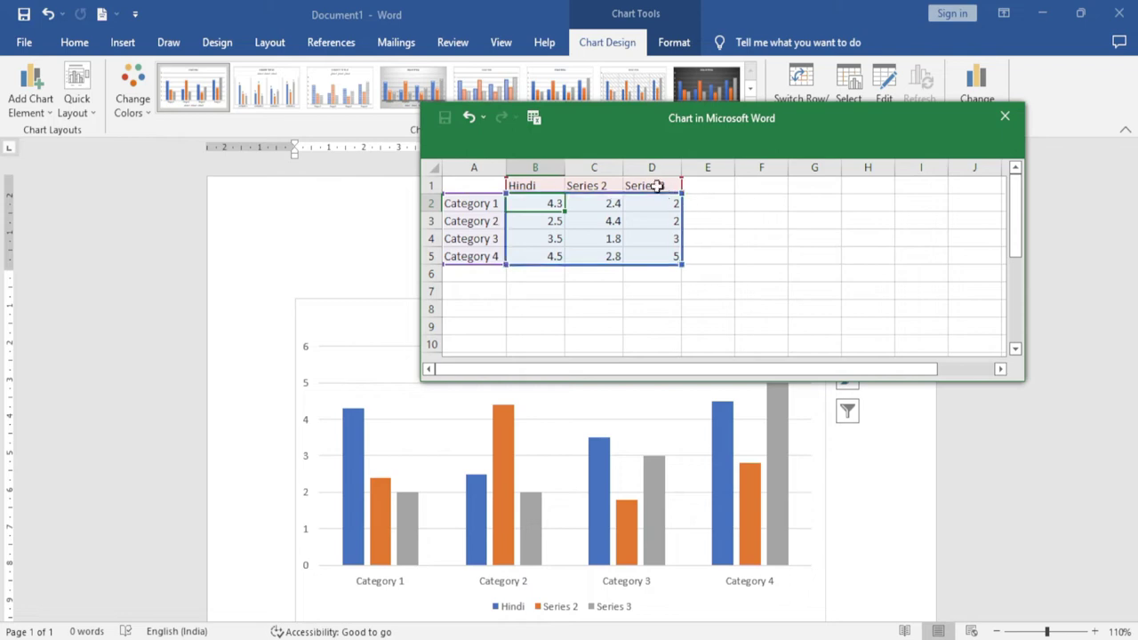
pyautogui.click(592, 182)
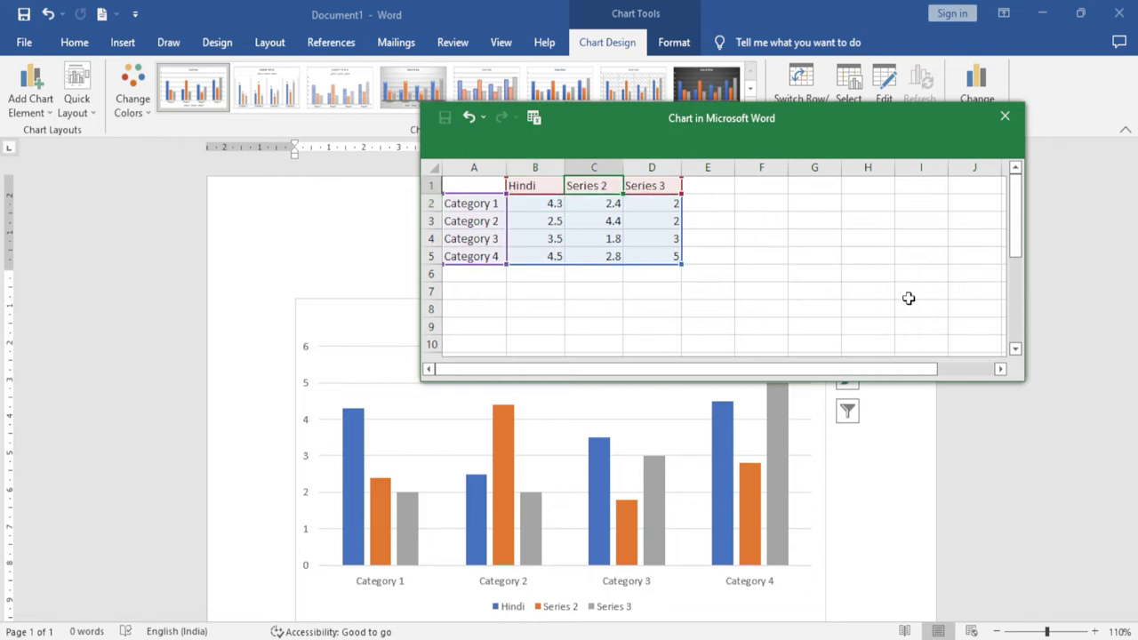
pyautogui.write('Eng')
pyautogui.press('Tab')
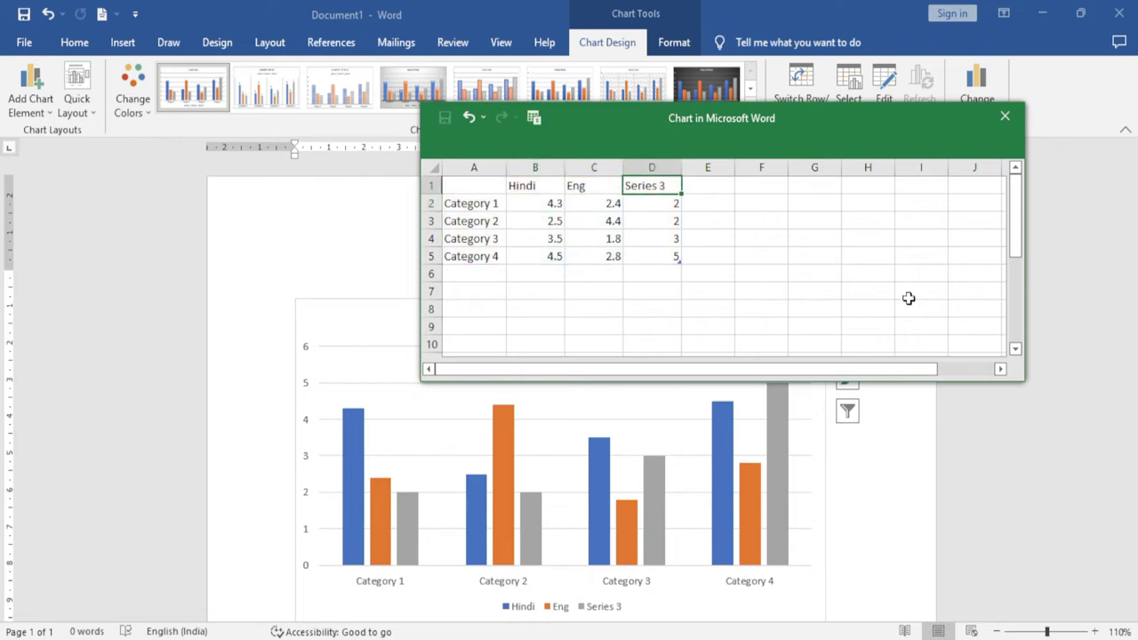
pyautogui.write('Pol')
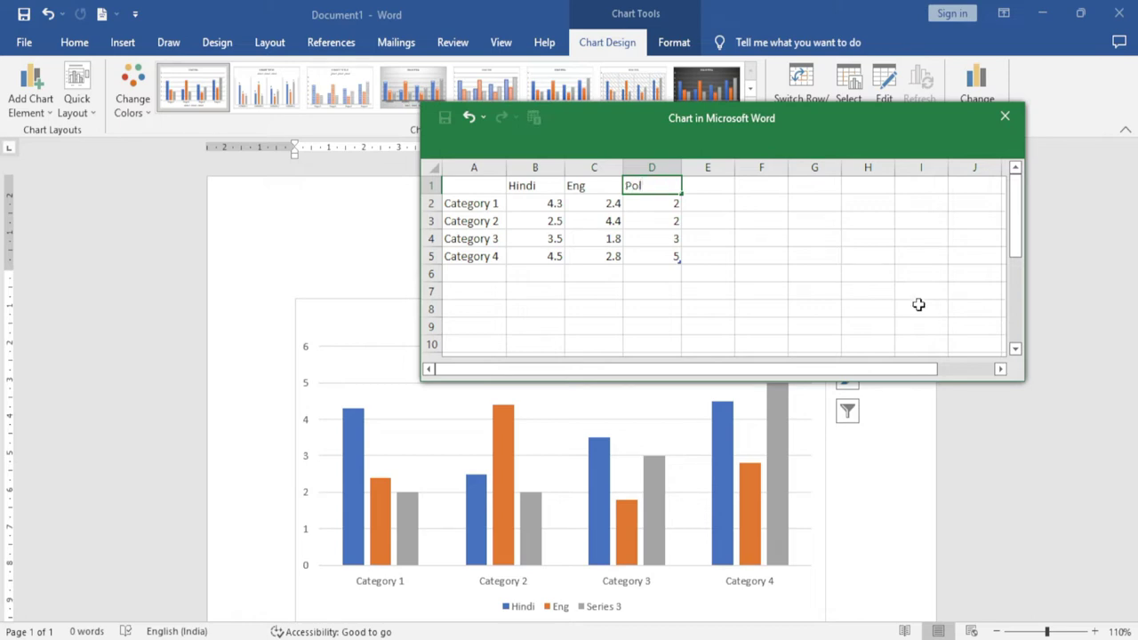
pyautogui.click(711, 274)
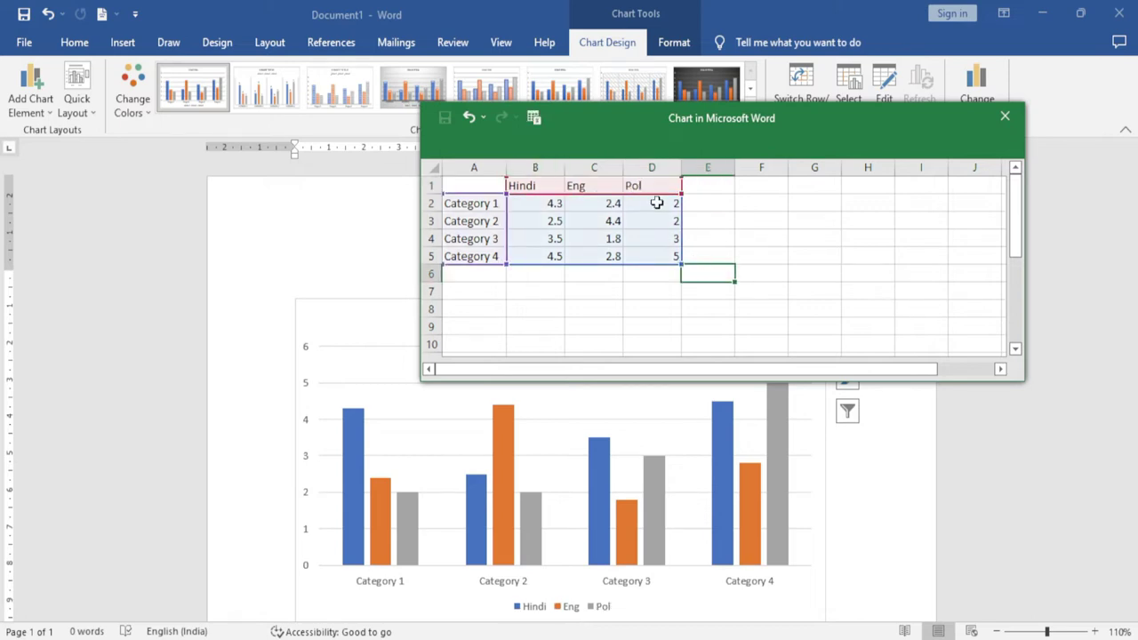
# Slide the data window aside to reveal the chart
pyautogui.moveTo(783, 127)
pyautogui.mouseDown()
pyautogui.moveTo(450, 116)
pyautogui.moveTo(606, 133)
pyautogui.mouseUp()
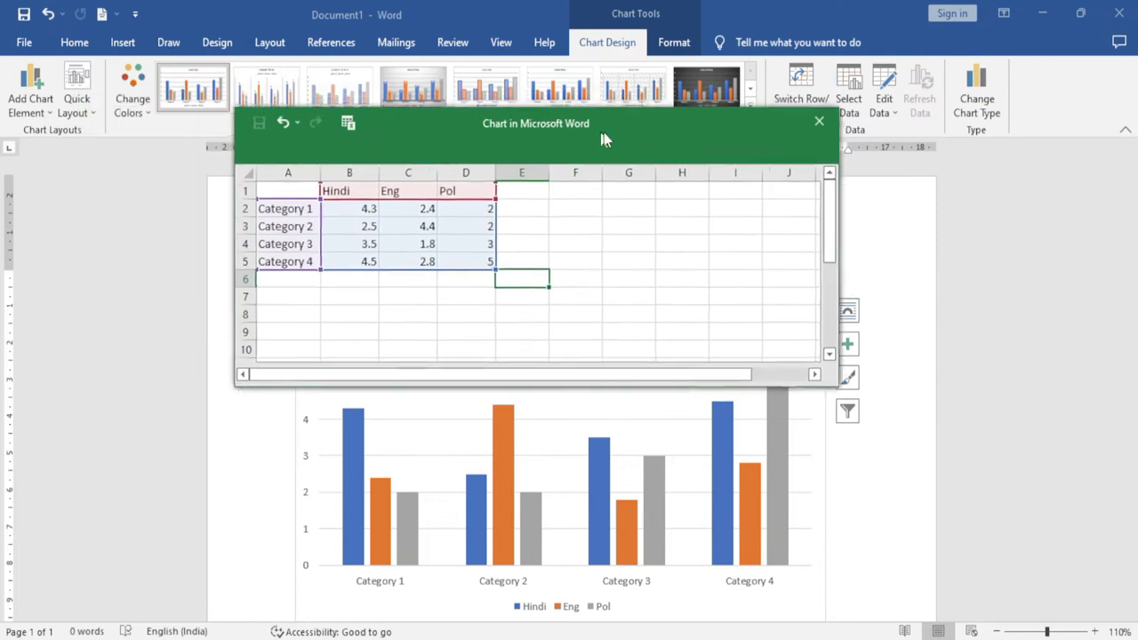
pyautogui.scroll(-3, 560, 476)
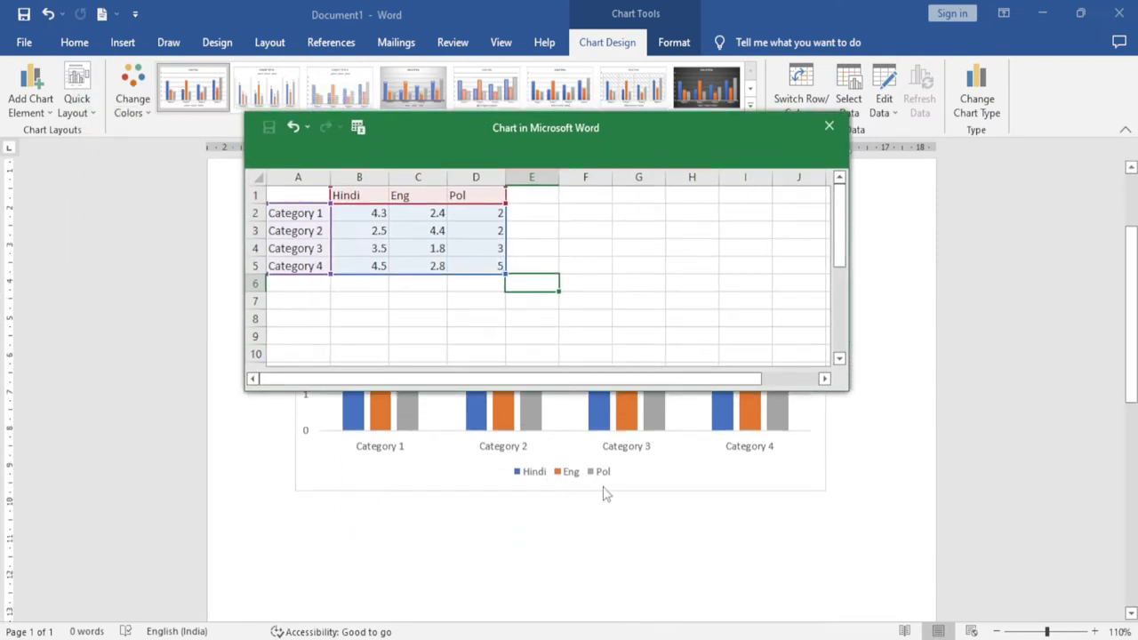
pyautogui.moveTo(532, 129); pyautogui.dragTo(757, 129)
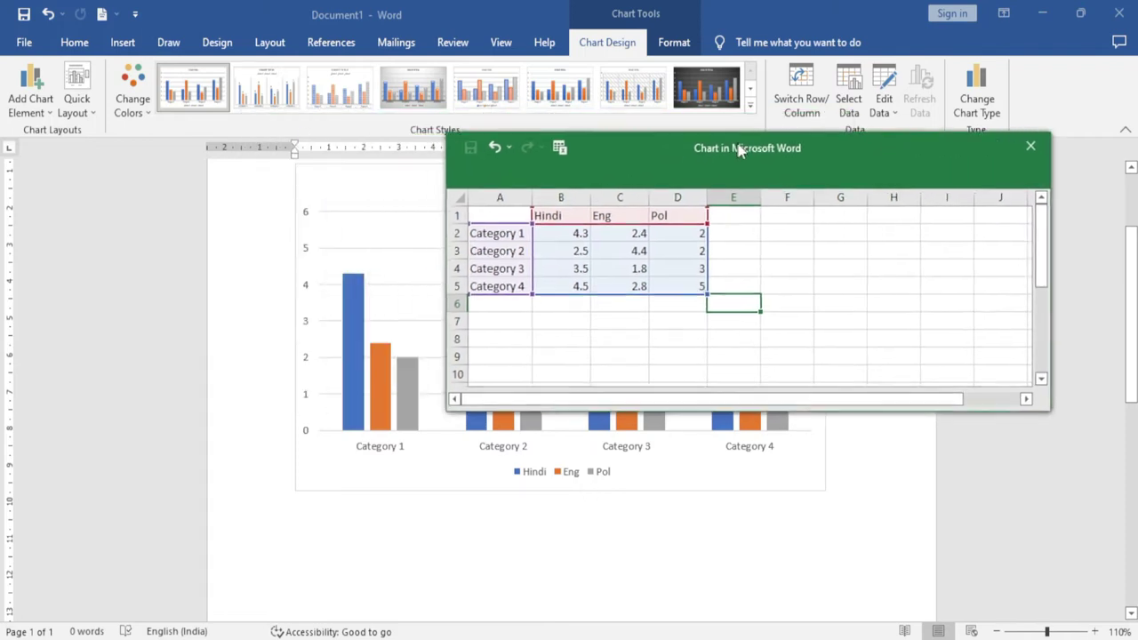
# Type the four students' names into cells A2–A5 as the category labels
pyautogui.click(521, 213)
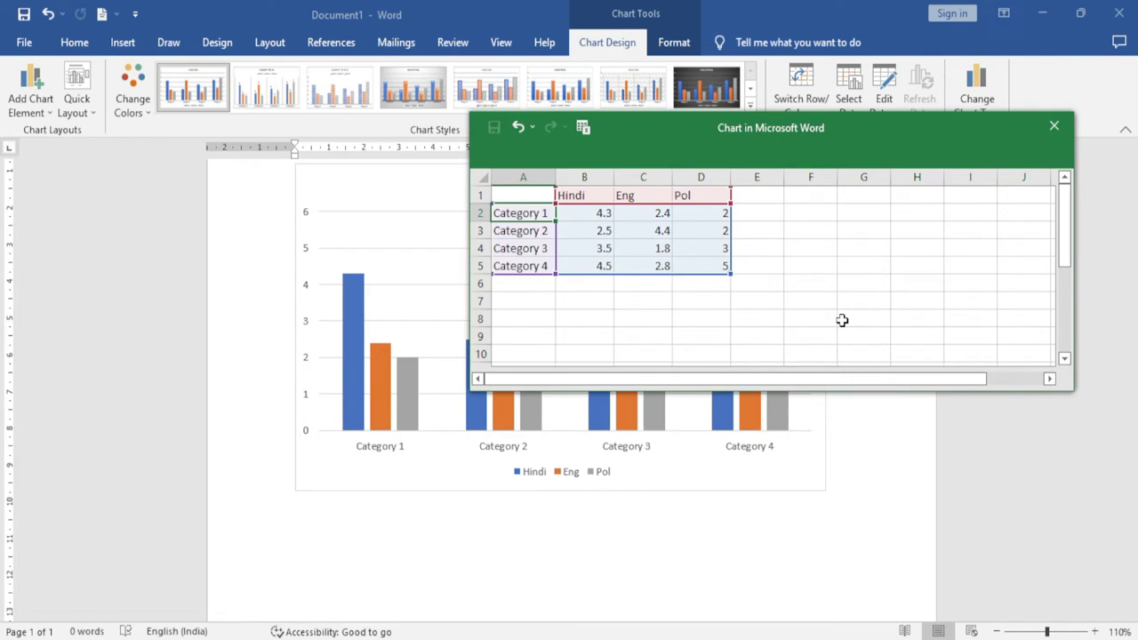
pyautogui.write('Aman')
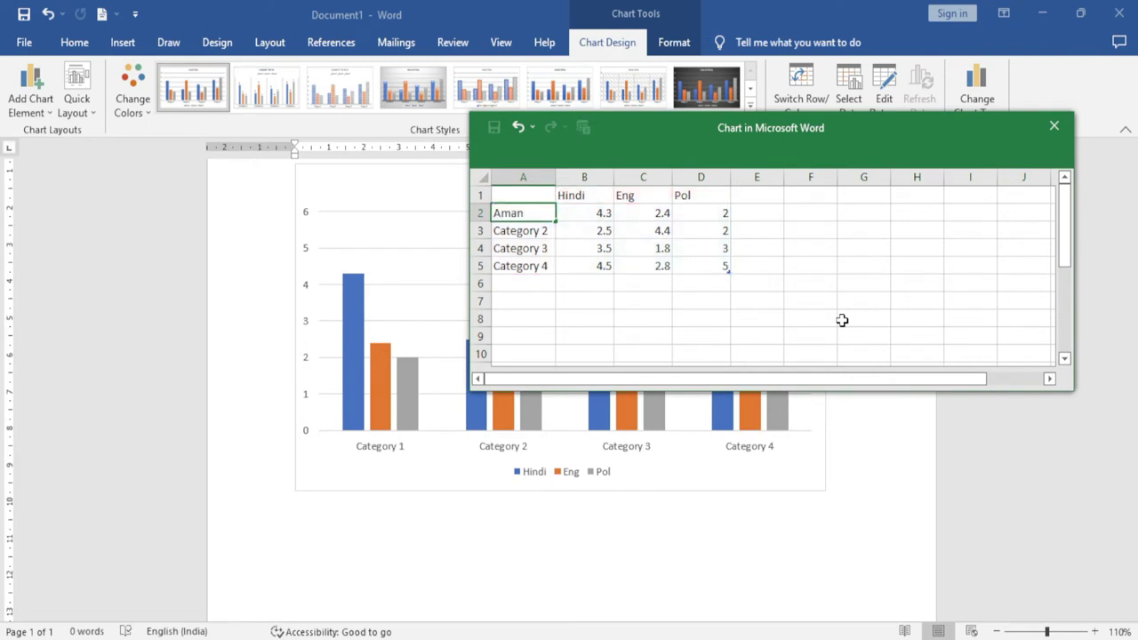
pyautogui.press('Return')
pyautogui.write('Kamal')
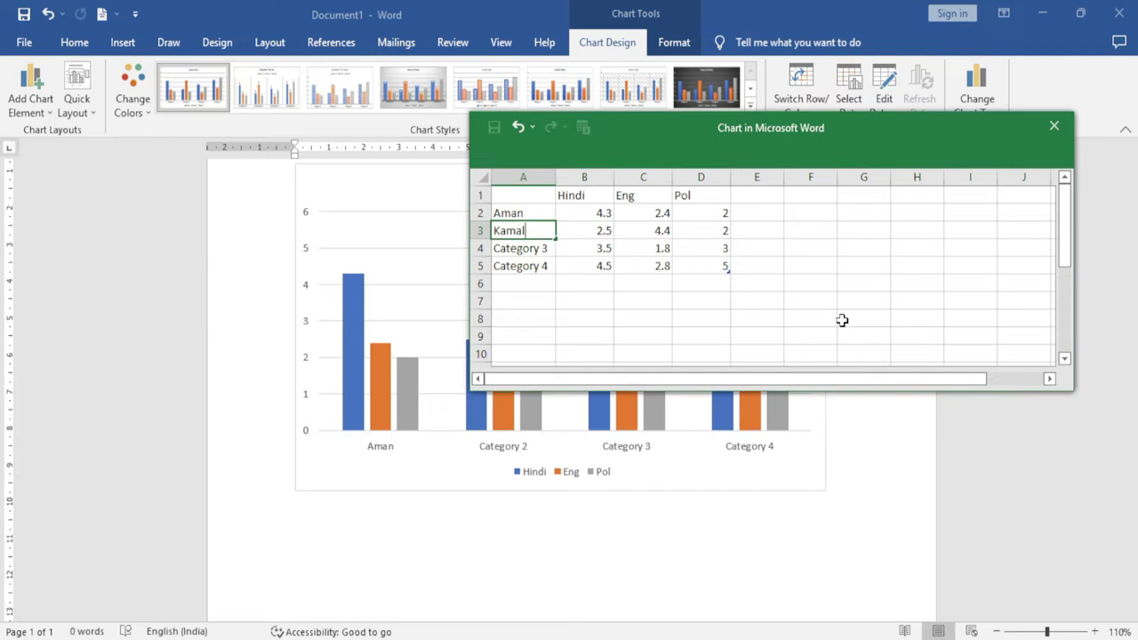
pyautogui.press('Return')
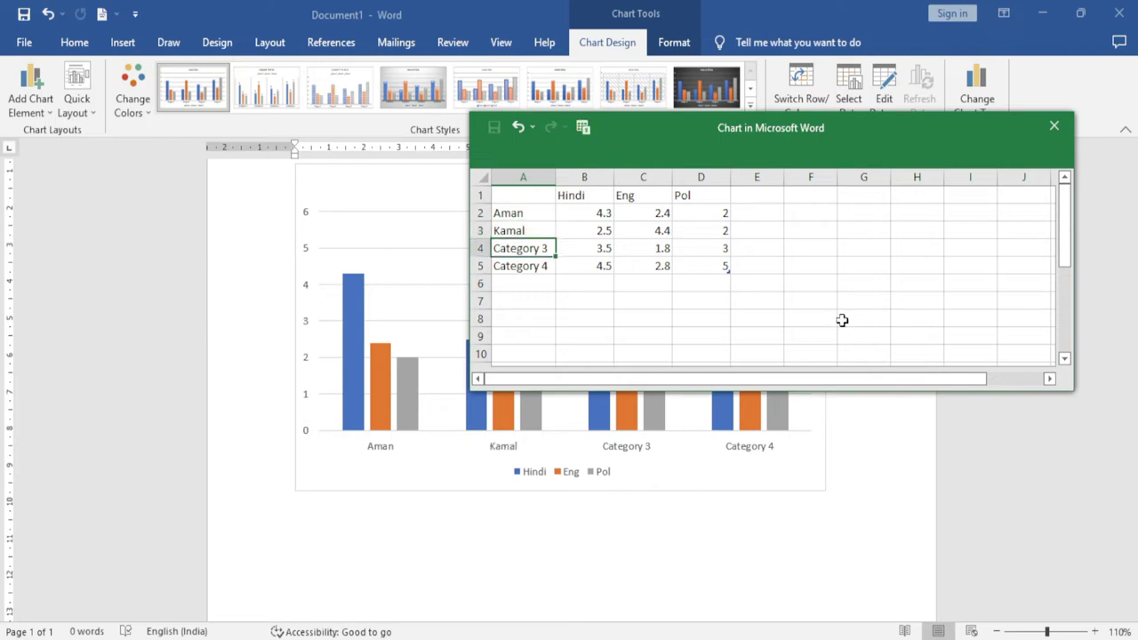
pyautogui.write('Deepak')
pyautogui.press('Return')
pyautogui.write('Adi')
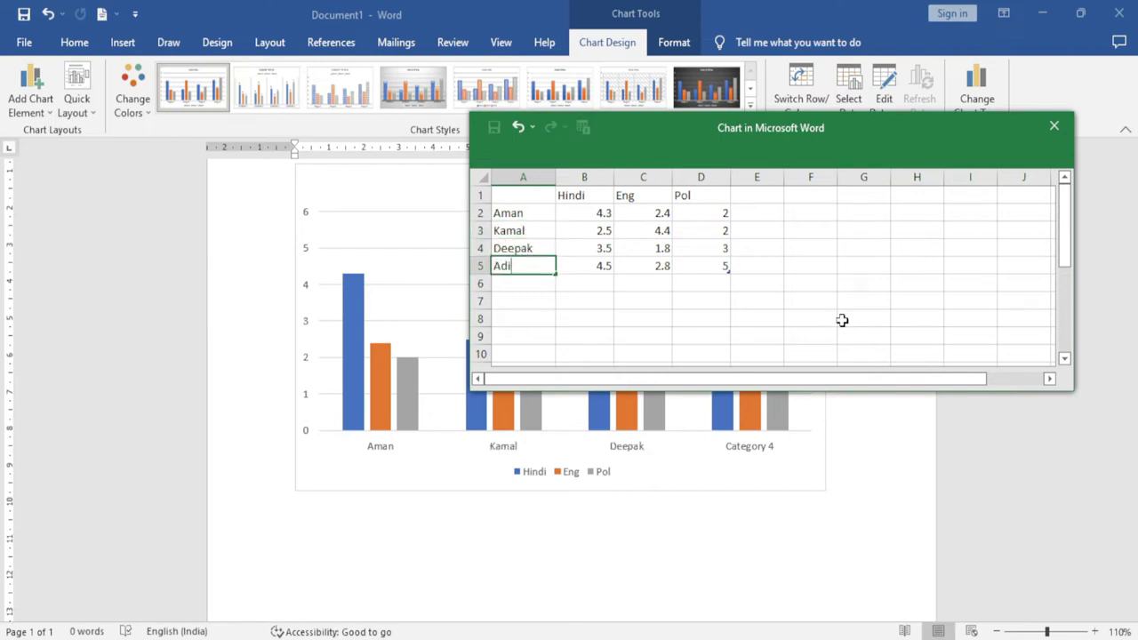
pyautogui.write('tya')
pyautogui.press('Return')
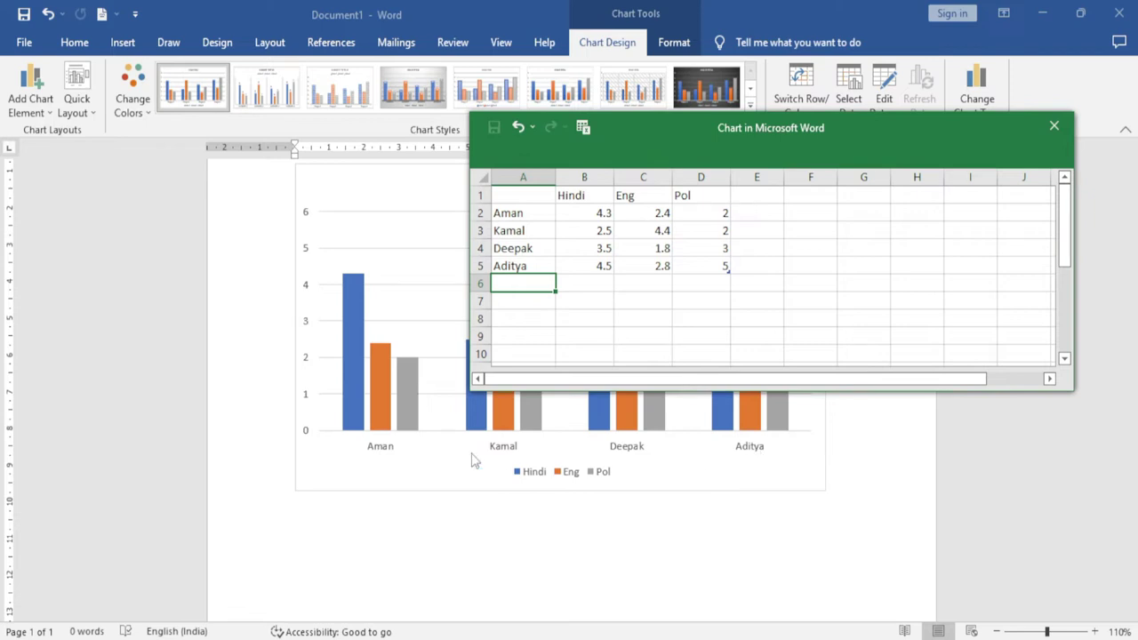
# Enter 69 as the first student's Hindi score in cell B2
pyautogui.moveTo(636, 139); pyautogui.dragTo(746, 69)
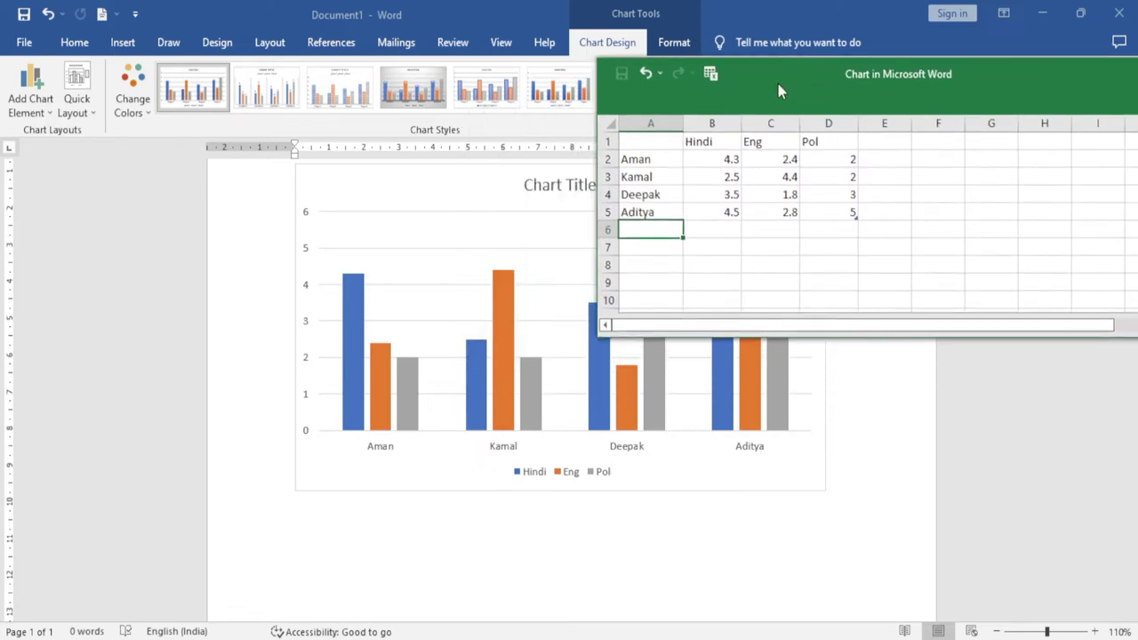
pyautogui.click(698, 144)
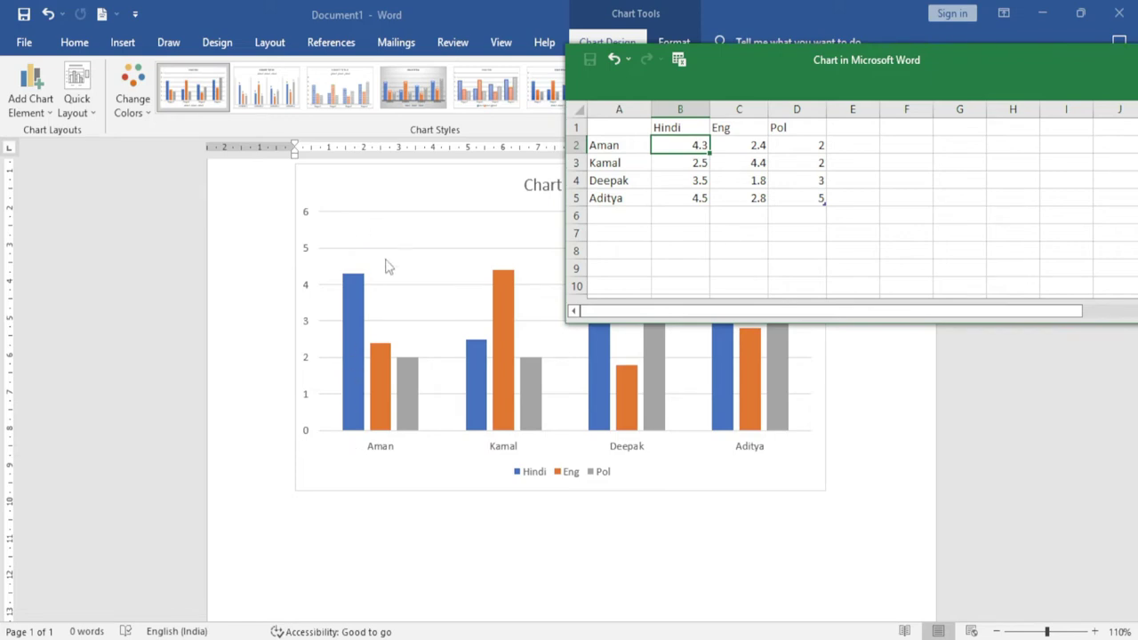
pyautogui.scroll(3, 387, 378)
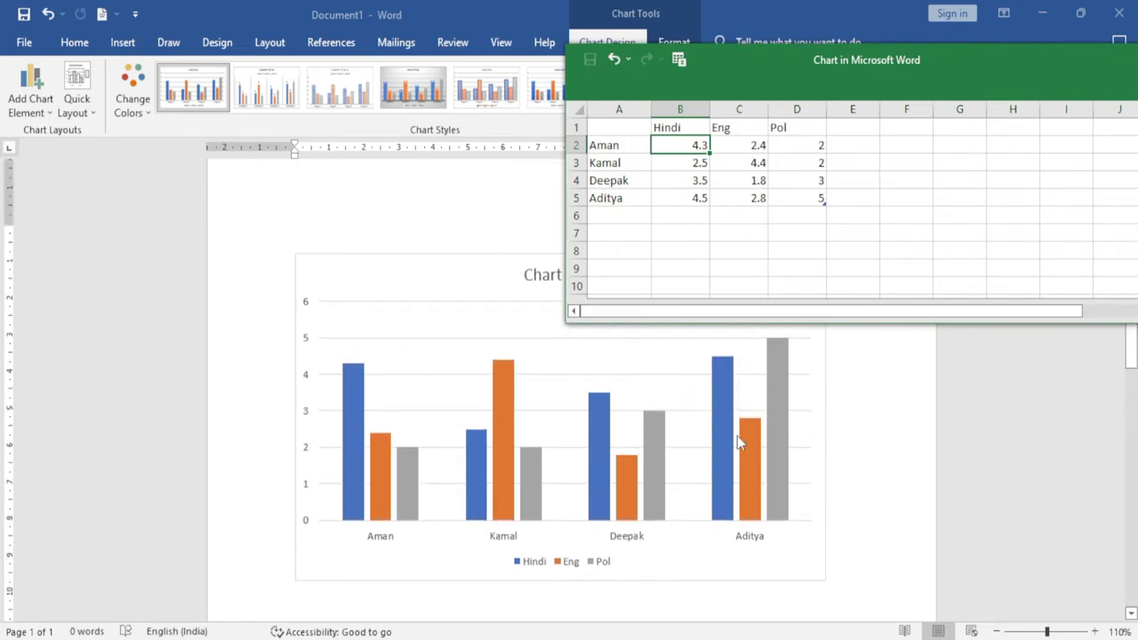
pyautogui.moveTo(747, 85); pyautogui.dragTo(642, 57)
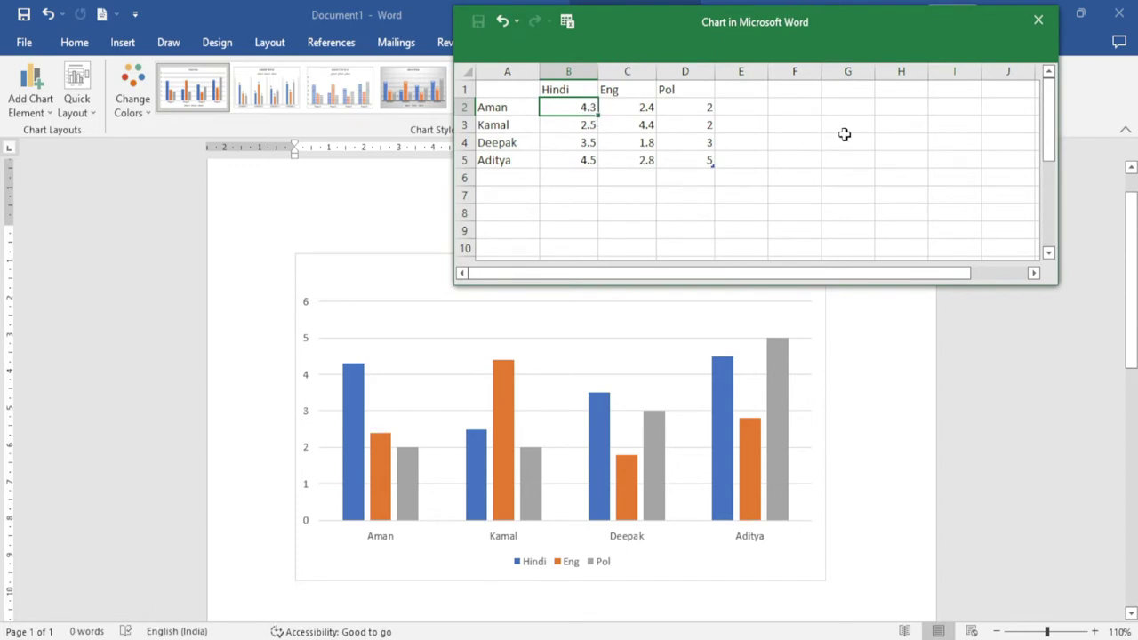
pyautogui.write('69')
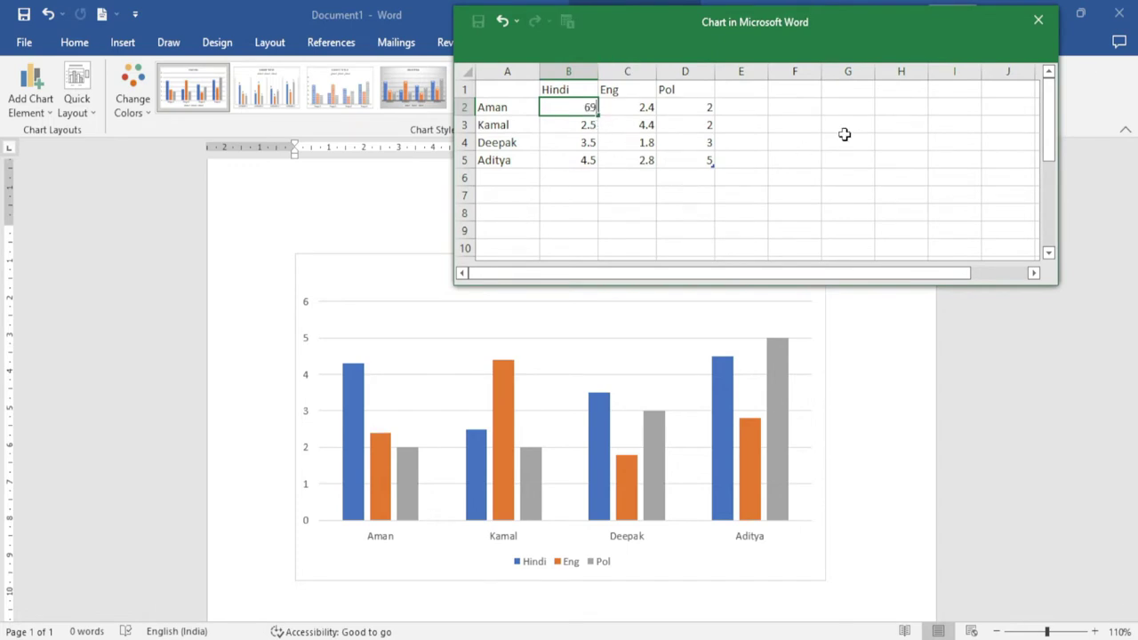
pyautogui.press('Return')
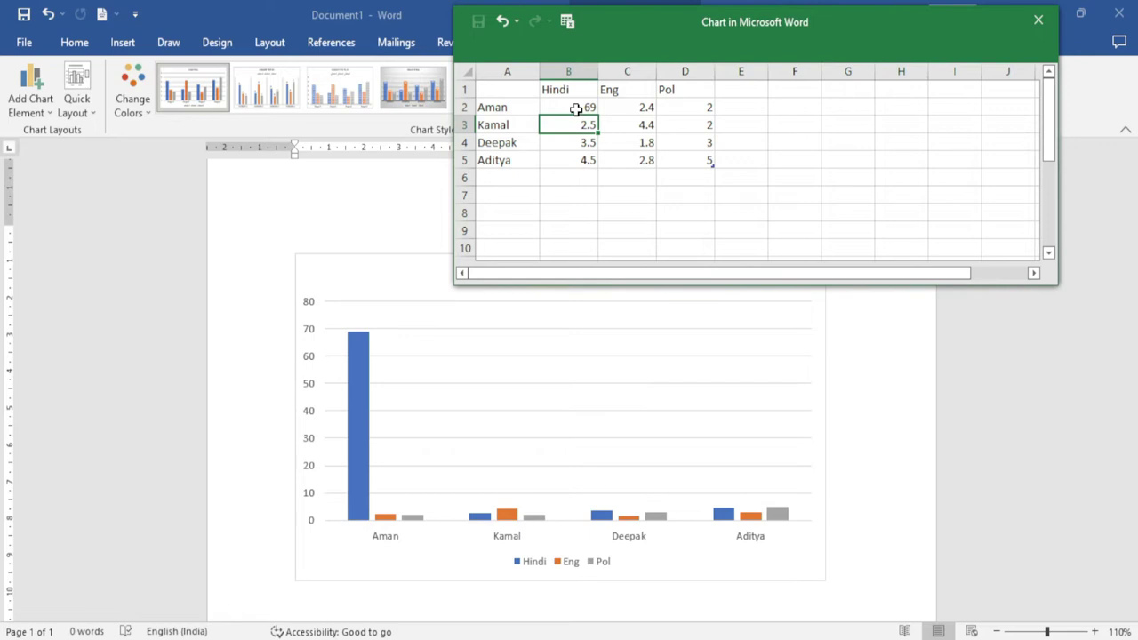
# Enter 98 in C2 and 25 in D2 for the first student's Eng and Pol scores
pyautogui.click(629, 108)
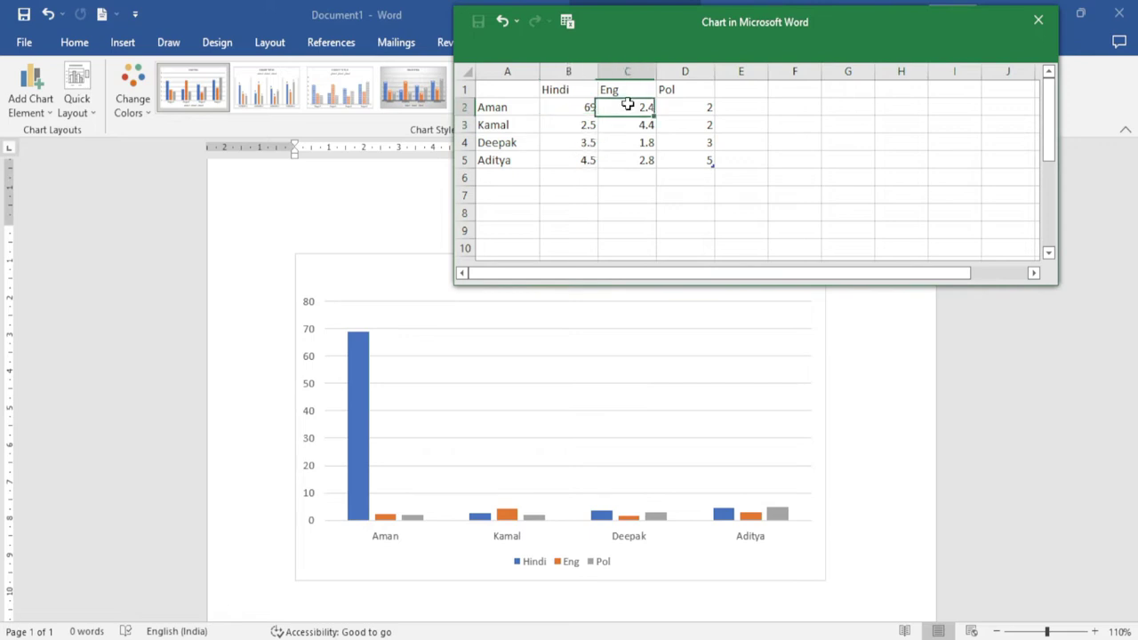
pyautogui.write('98')
pyautogui.press('Return')
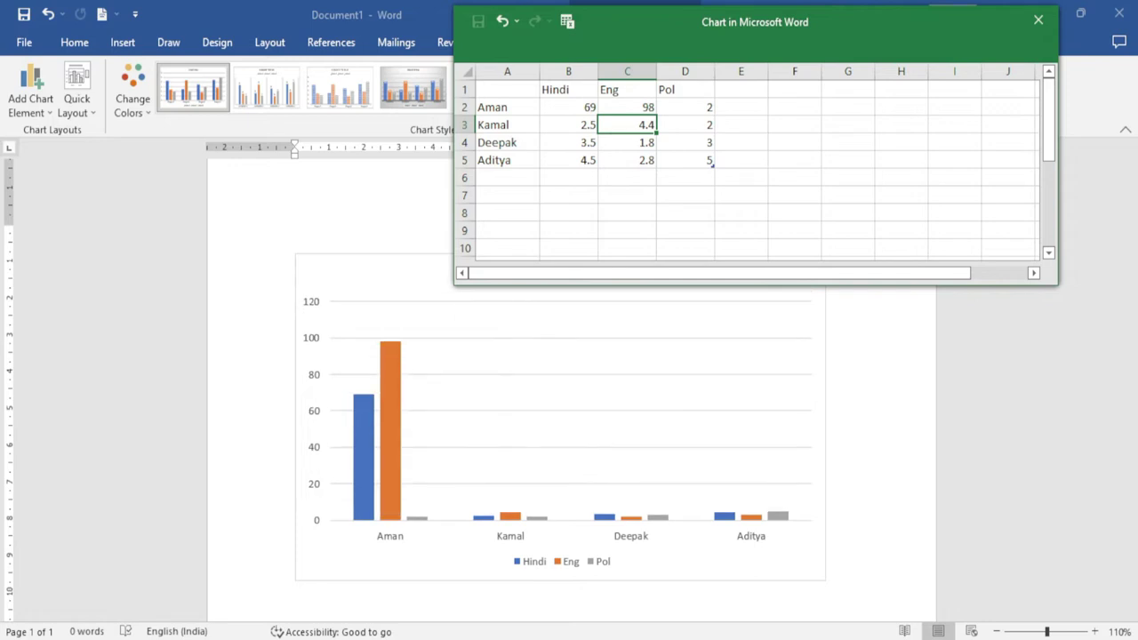
pyautogui.click(702, 106)
pyautogui.write('25')
pyautogui.press('Return')
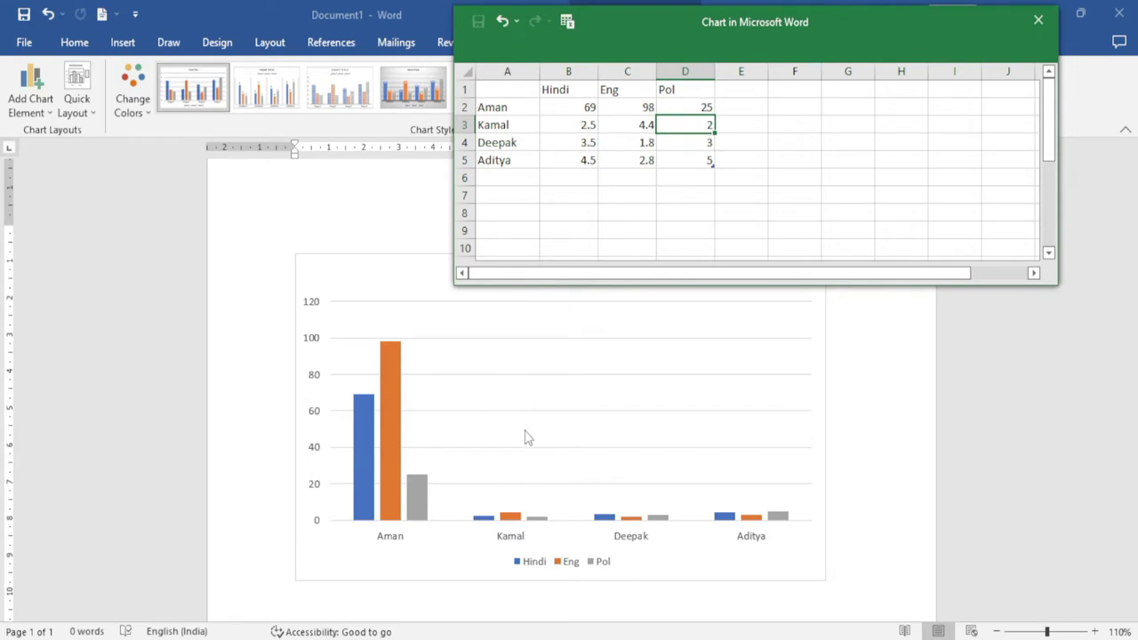
pyautogui.click(586, 126)
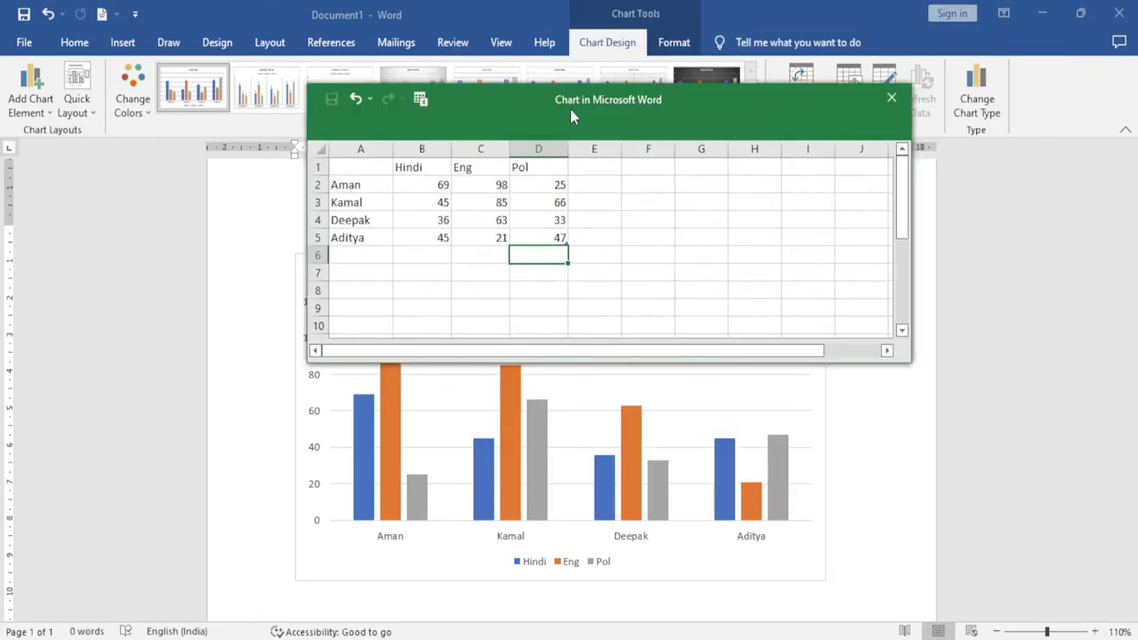
pyautogui.moveTo(569, 105)
pyautogui.mouseDown()
pyautogui.moveTo(652, 160)
pyautogui.moveTo(530, 155)
pyautogui.mouseUp()
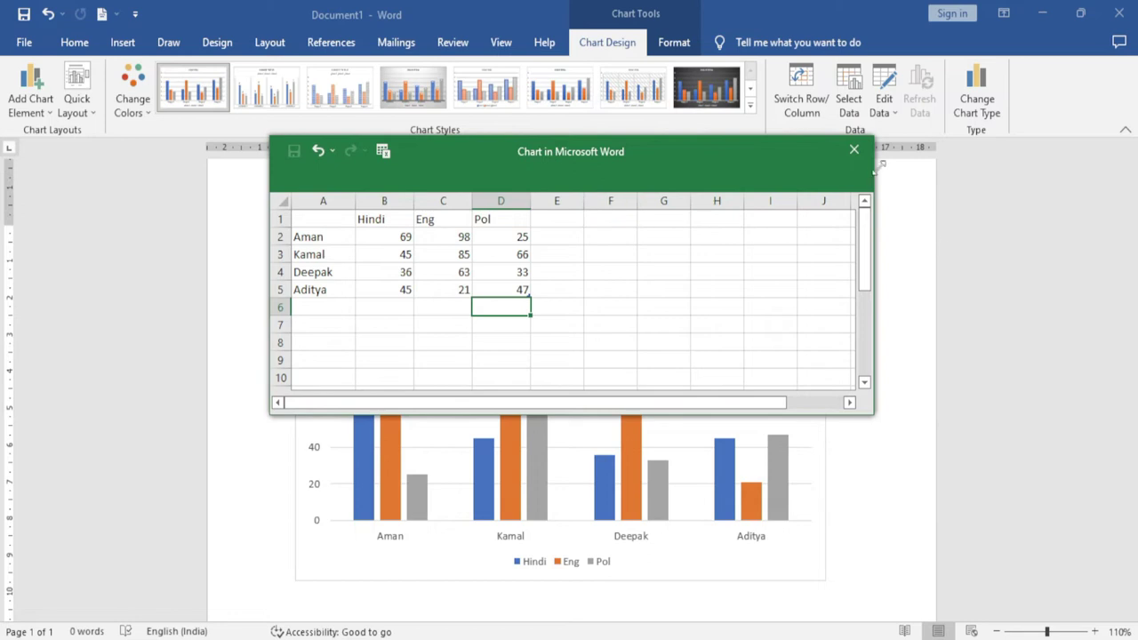
# Close the chart's data sheet and look through the Add Chart Element list
pyautogui.click(853, 149)
pyautogui.scroll(-2, 711, 480)
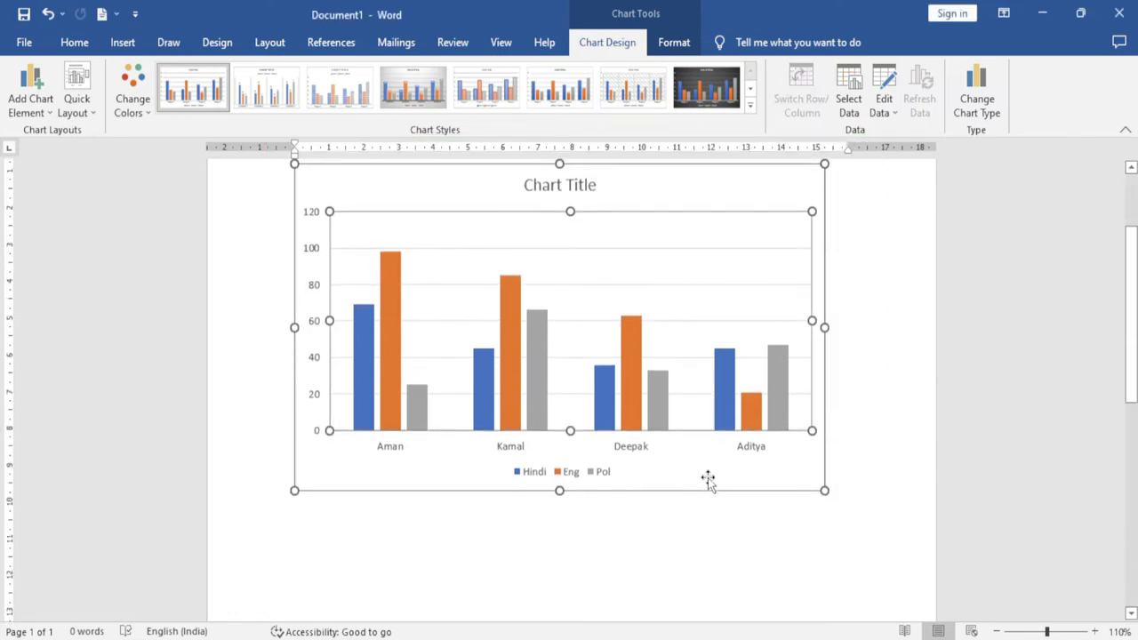
pyautogui.scroll(2, 707, 480)
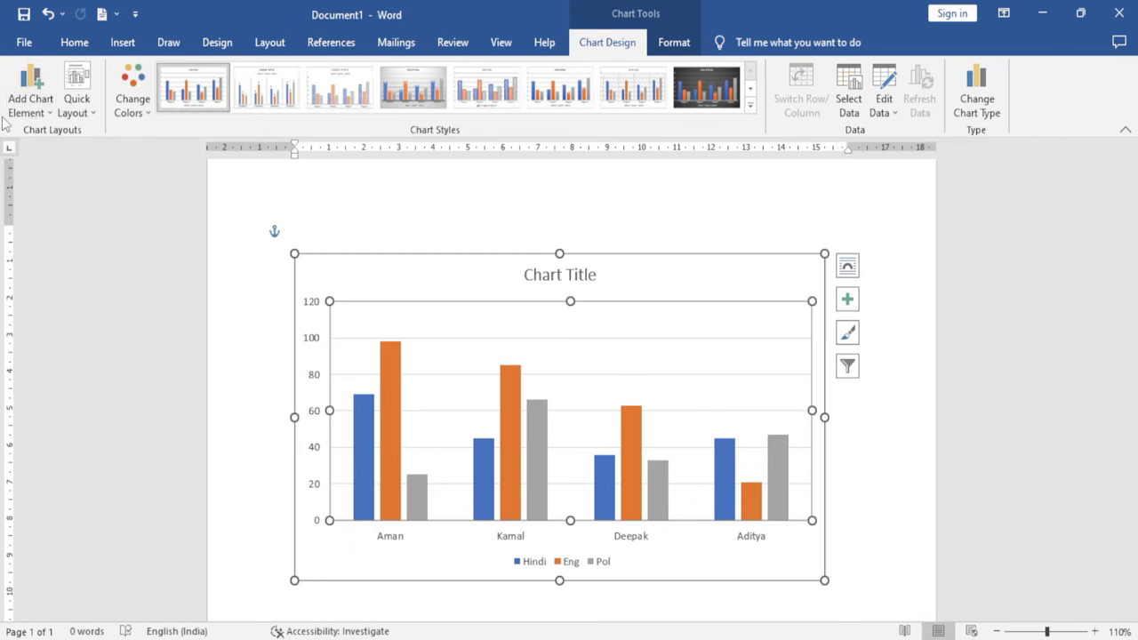
pyautogui.click(50, 112)
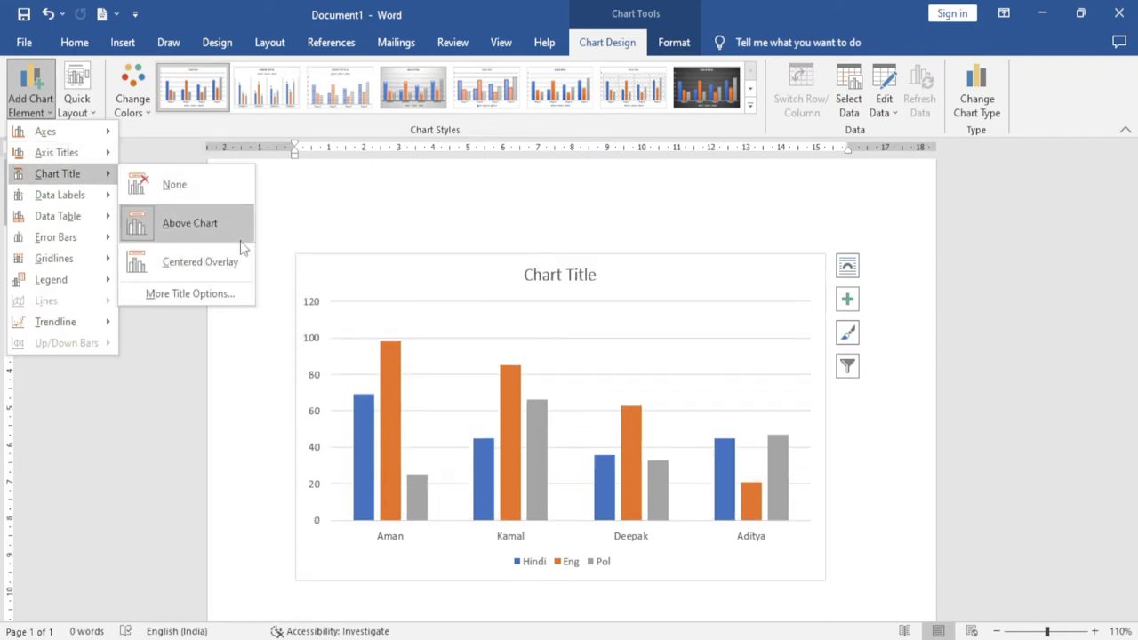
# Apply Colorful Palette 3 so Hindi is orange, Eng gold and Pol green
pyautogui.moveTo(54, 258)
pyautogui.click(174, 227)
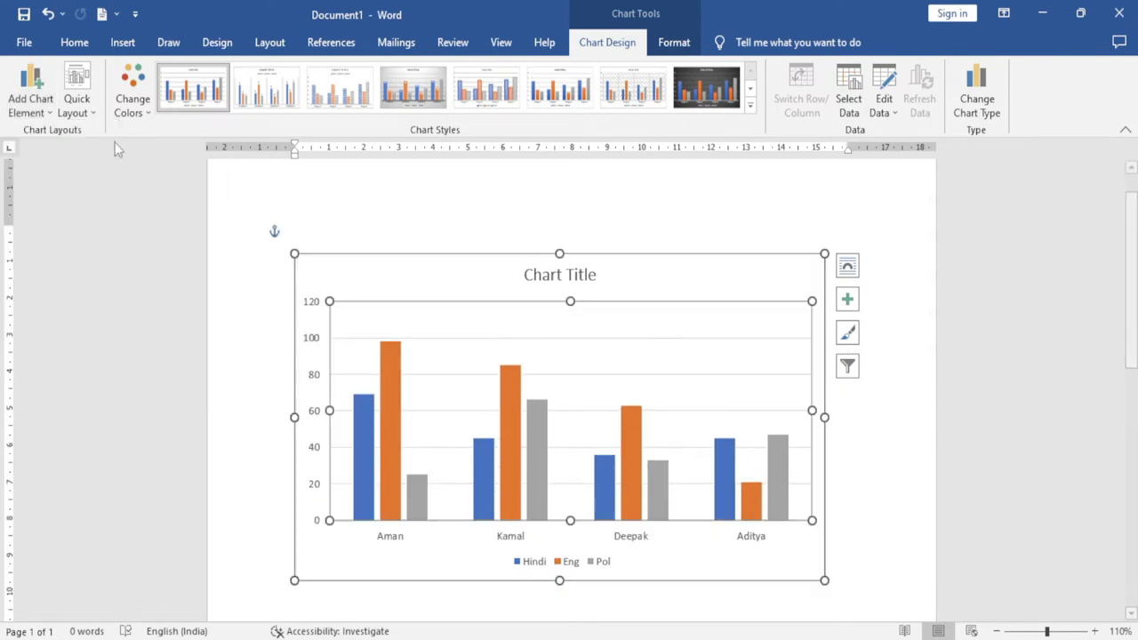
pyautogui.click(89, 122)
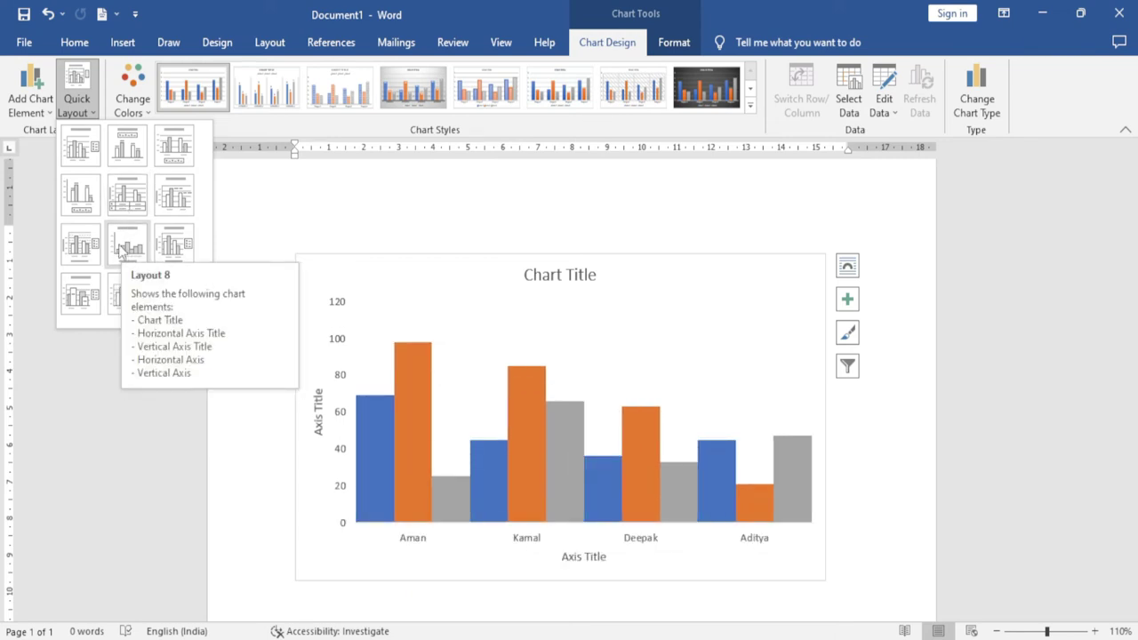
pyautogui.click(250, 176)
pyautogui.click(146, 113)
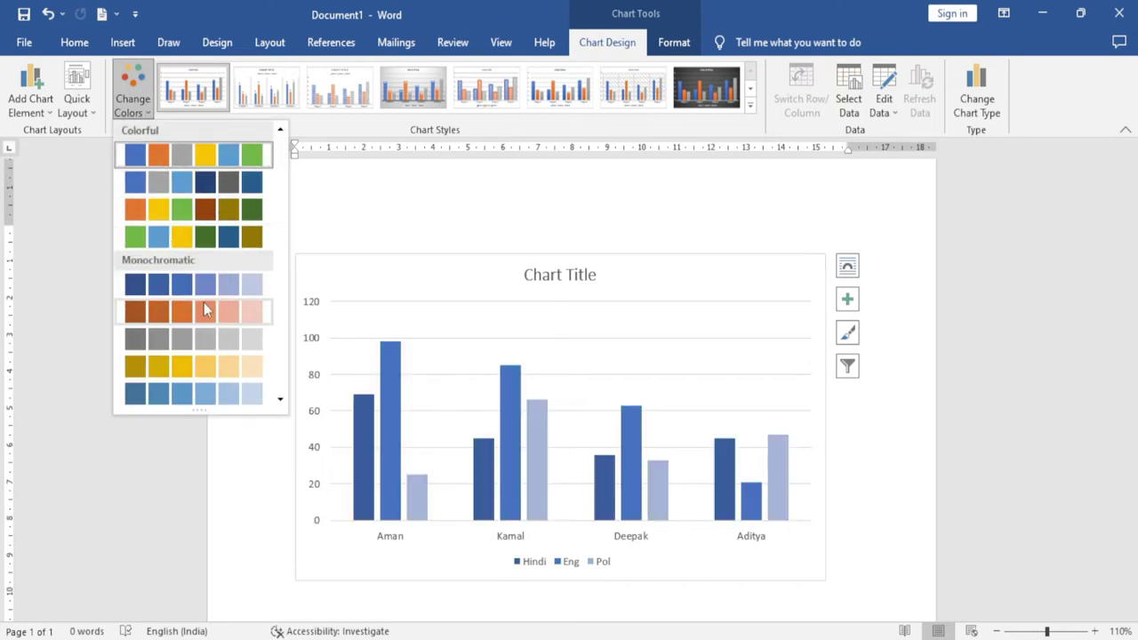
pyautogui.click(189, 213)
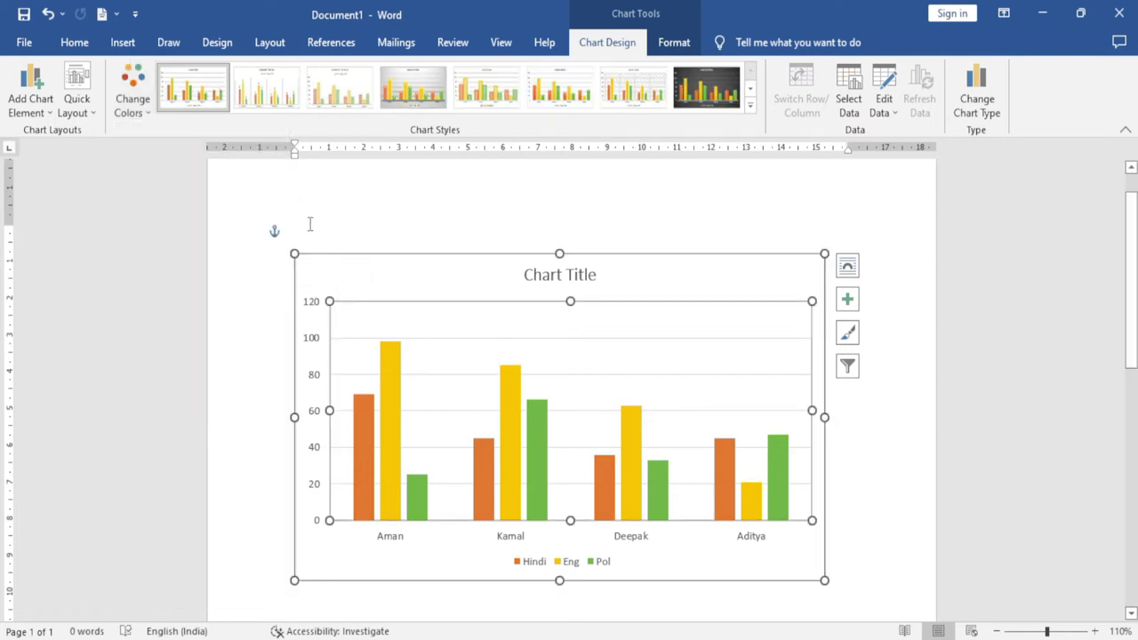
# Apply the dark chart style with glowing outlined bars from the full styles gallery
pyautogui.click(751, 106)
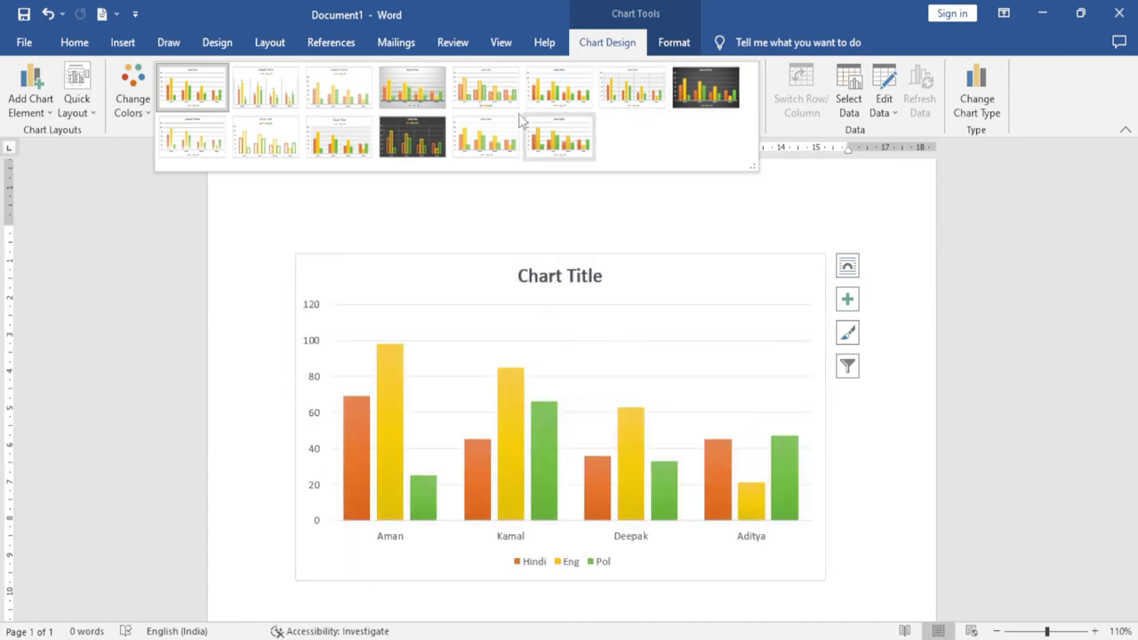
pyautogui.click(419, 147)
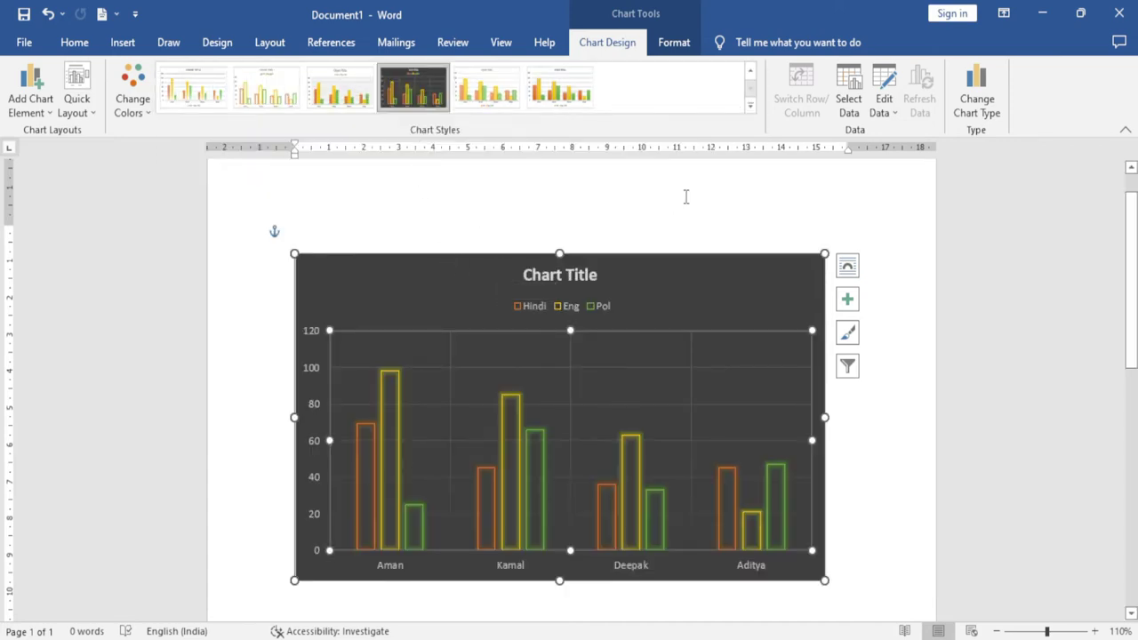
pyautogui.click(858, 100)
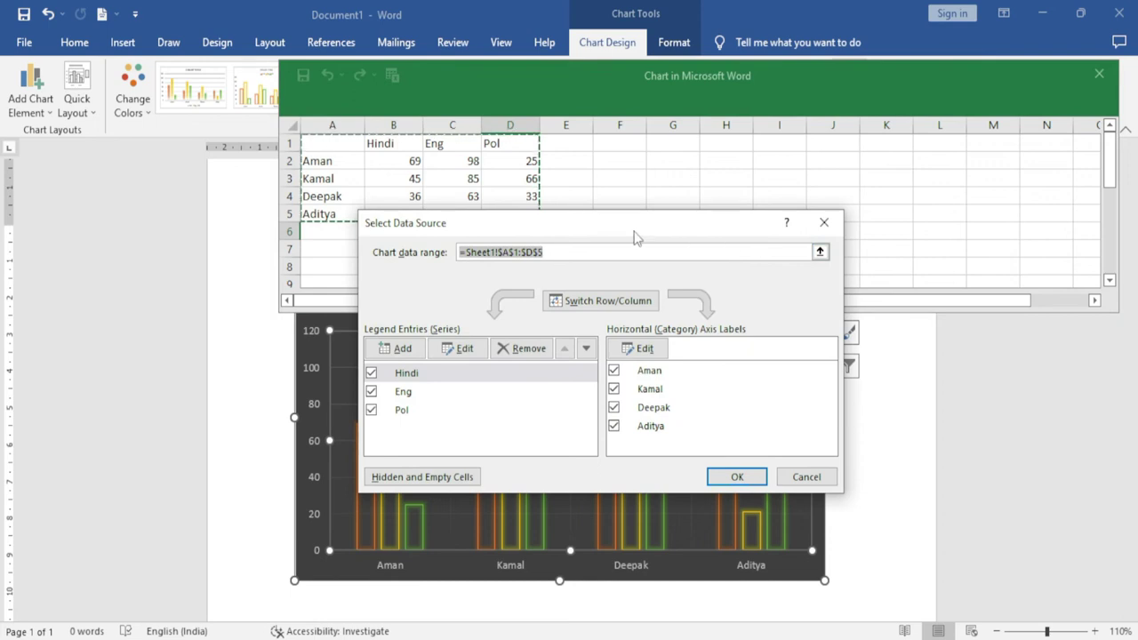
pyautogui.moveTo(617, 230)
pyautogui.mouseDown()
pyautogui.moveTo(669, 232)
pyautogui.moveTo(825, 179)
pyautogui.mouseUp()
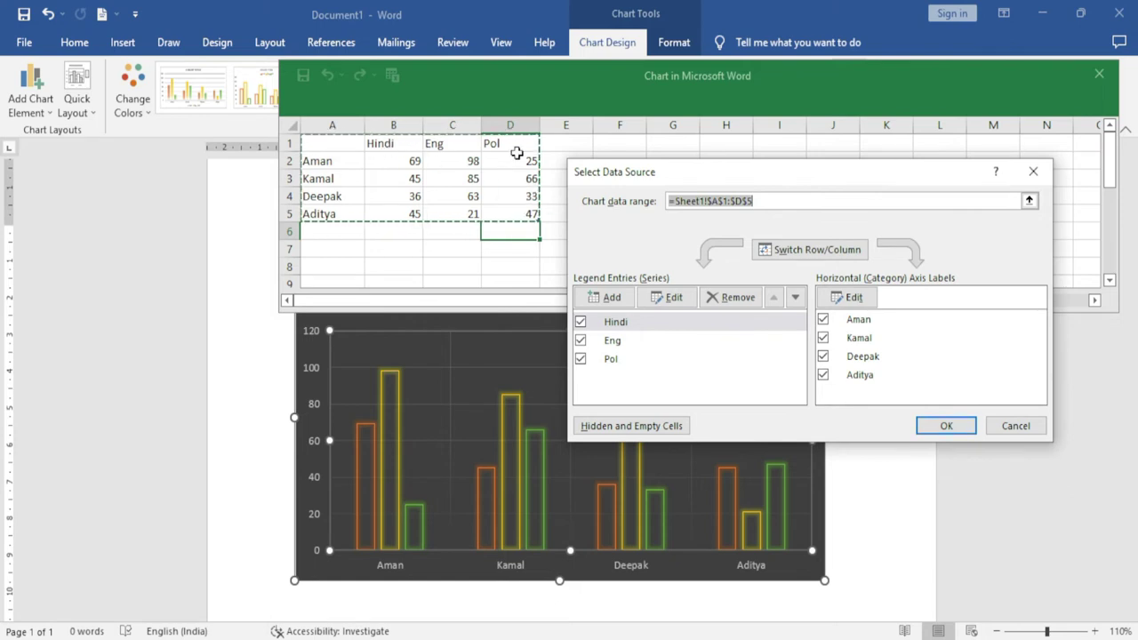
pyautogui.moveTo(665, 172); pyautogui.dragTo(636, 309)
pyautogui.moveTo(320, 148)
pyautogui.mouseDown()
pyautogui.moveTo(596, 208)
pyautogui.moveTo(619, 227)
pyautogui.mouseUp()
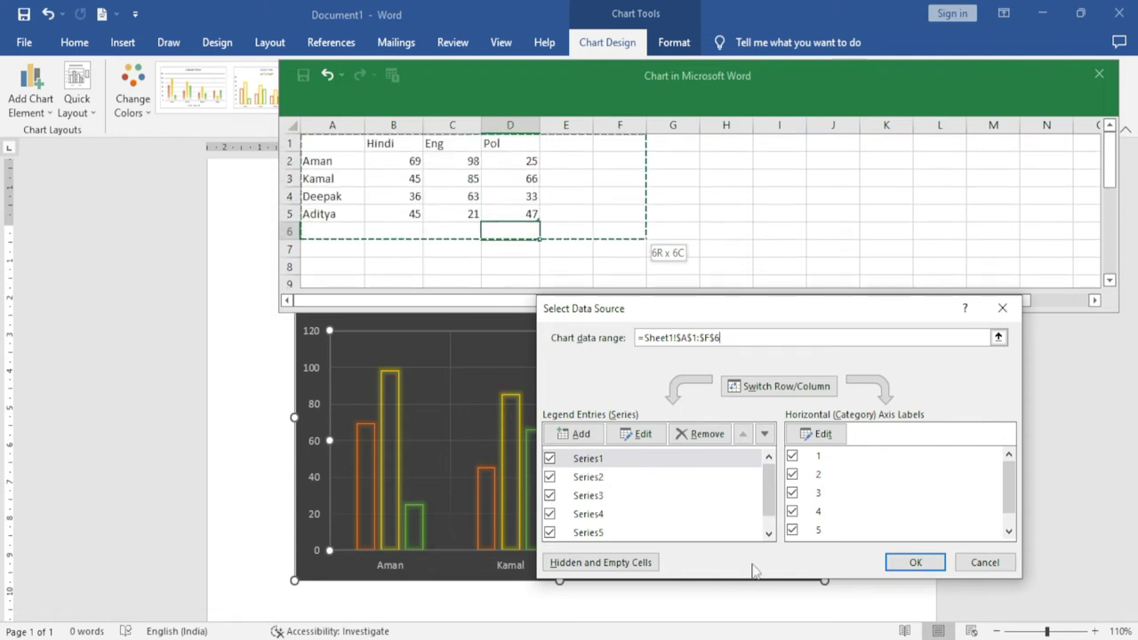
pyautogui.click(984, 562)
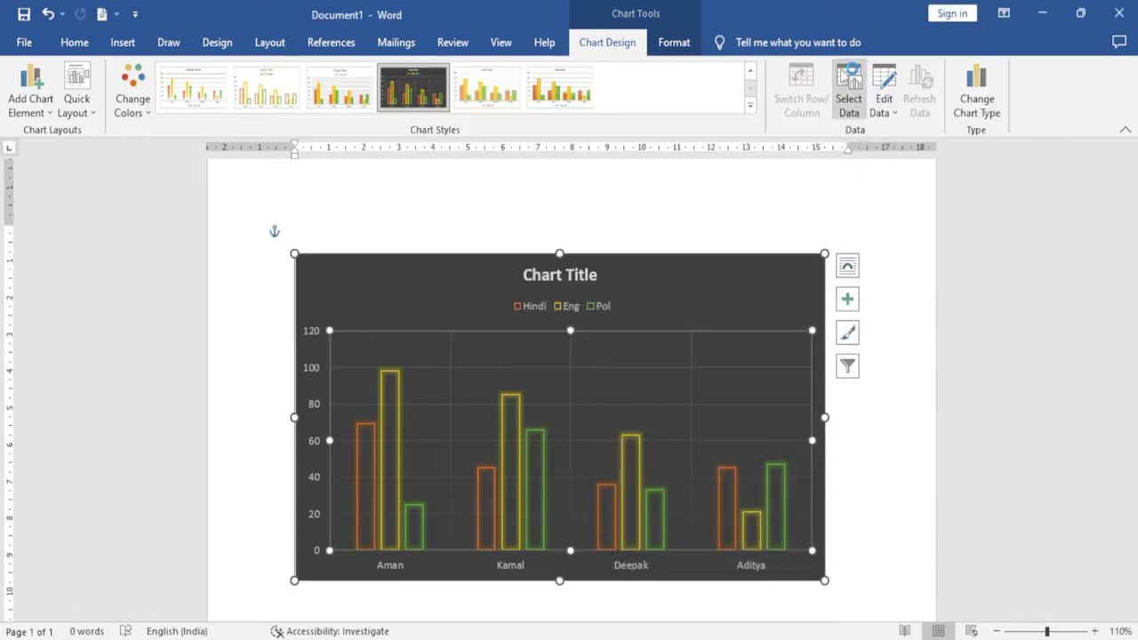
# Switch rows and columns so Hindi, Eng and Pol sit on the axis with students as legend
pyautogui.click(845, 78)
pyautogui.moveTo(645, 237); pyautogui.dragTo(869, 176)
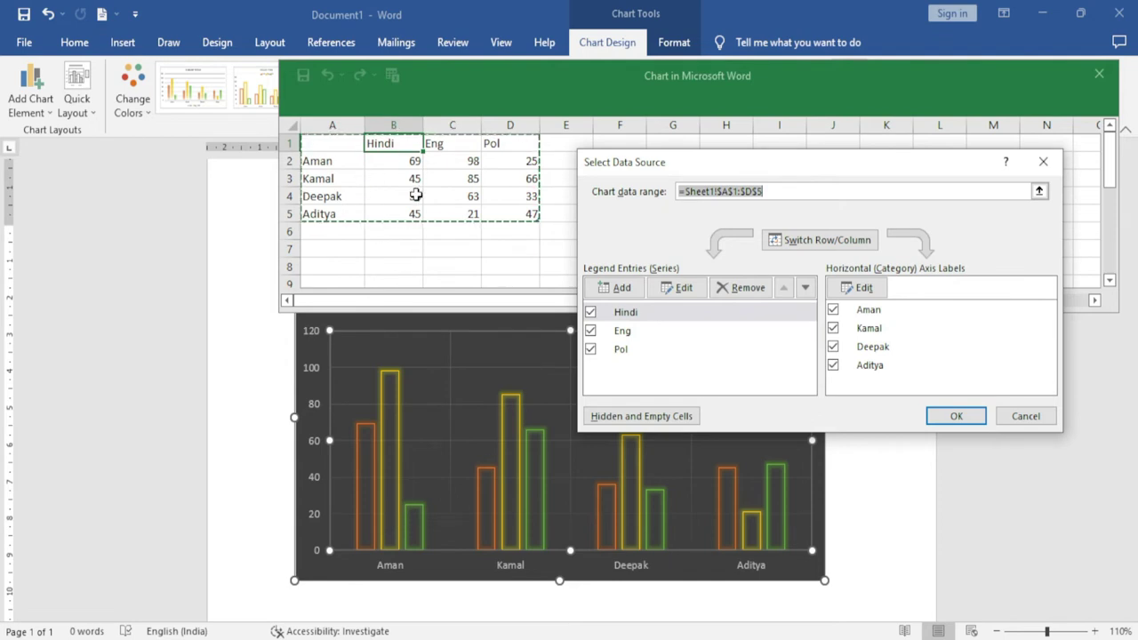
pyautogui.click(822, 242)
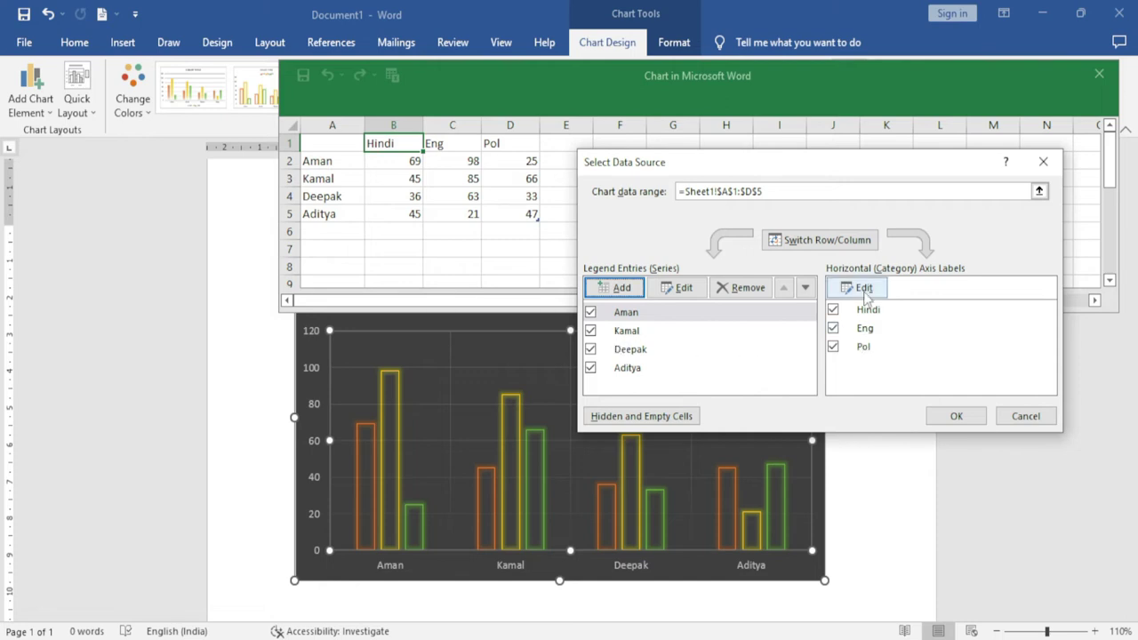
pyautogui.click(955, 416)
pyautogui.moveTo(611, 471); pyautogui.dragTo(666, 540)
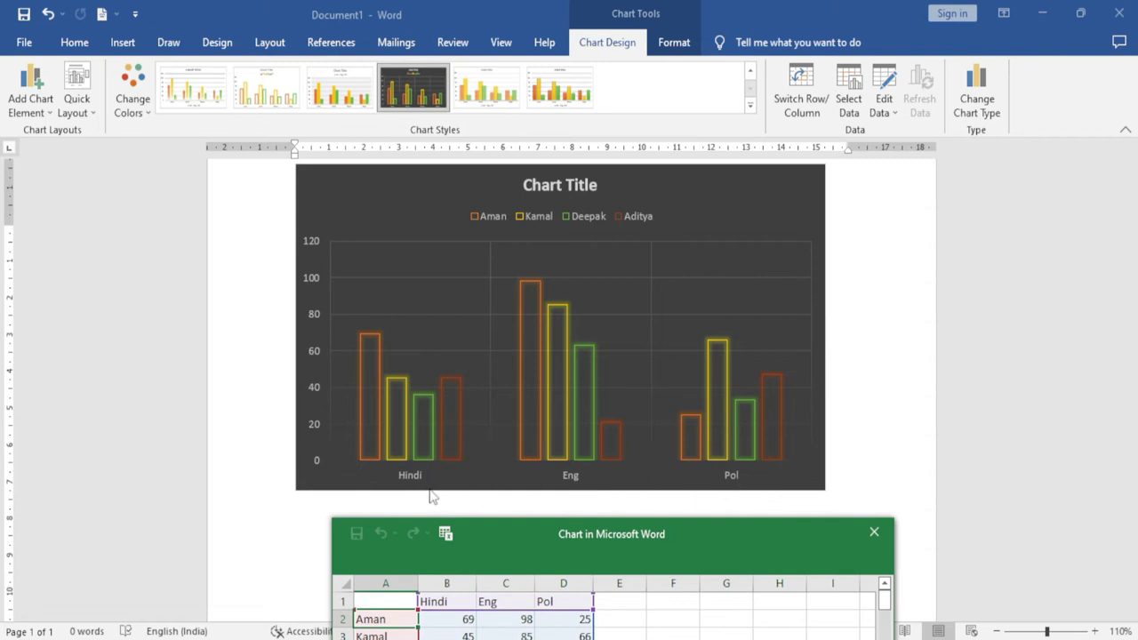
# Switch rows and columns back to students on the axis, then close the data sheet
pyautogui.moveTo(630, 533)
pyautogui.mouseDown()
pyautogui.moveTo(560, 367)
pyautogui.moveTo(555, 502)
pyautogui.mouseUp()
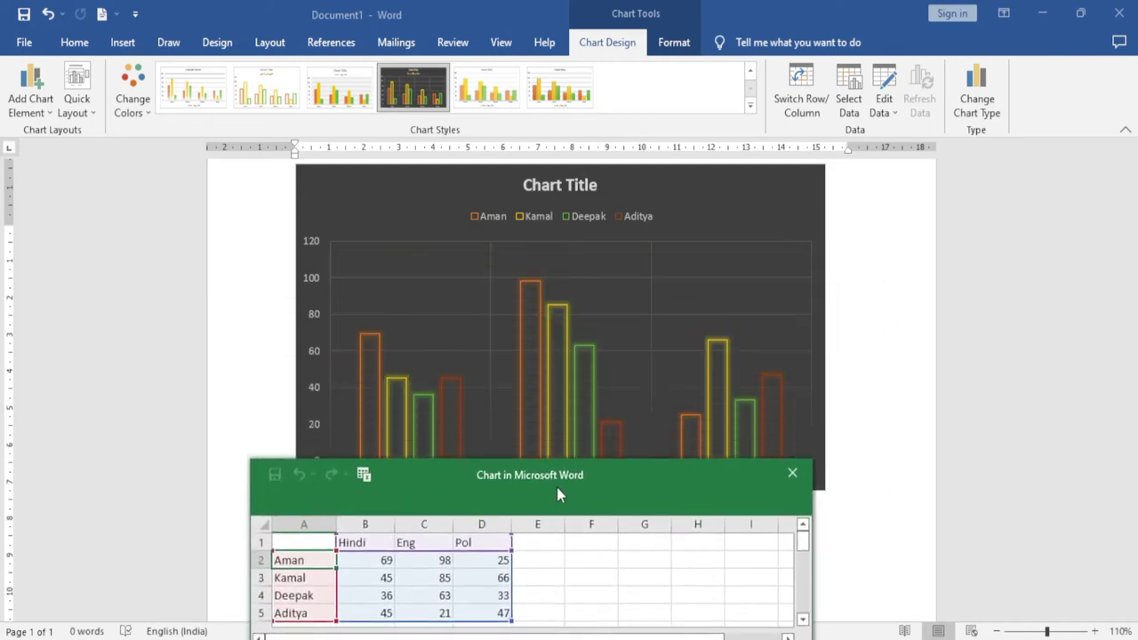
pyautogui.click(800, 100)
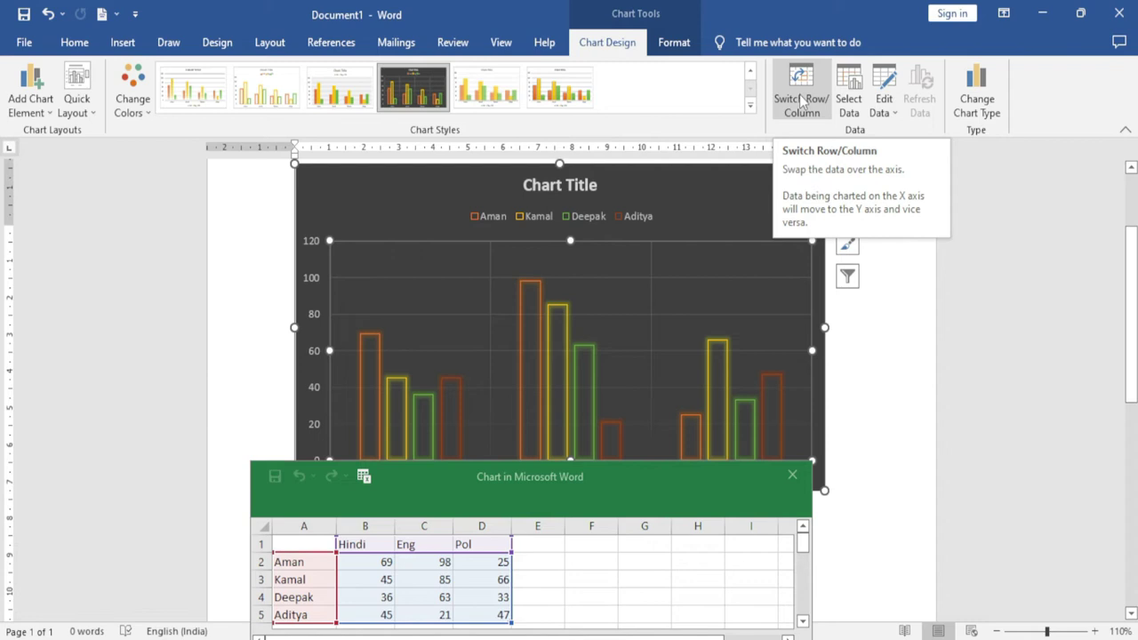
pyautogui.click(800, 101)
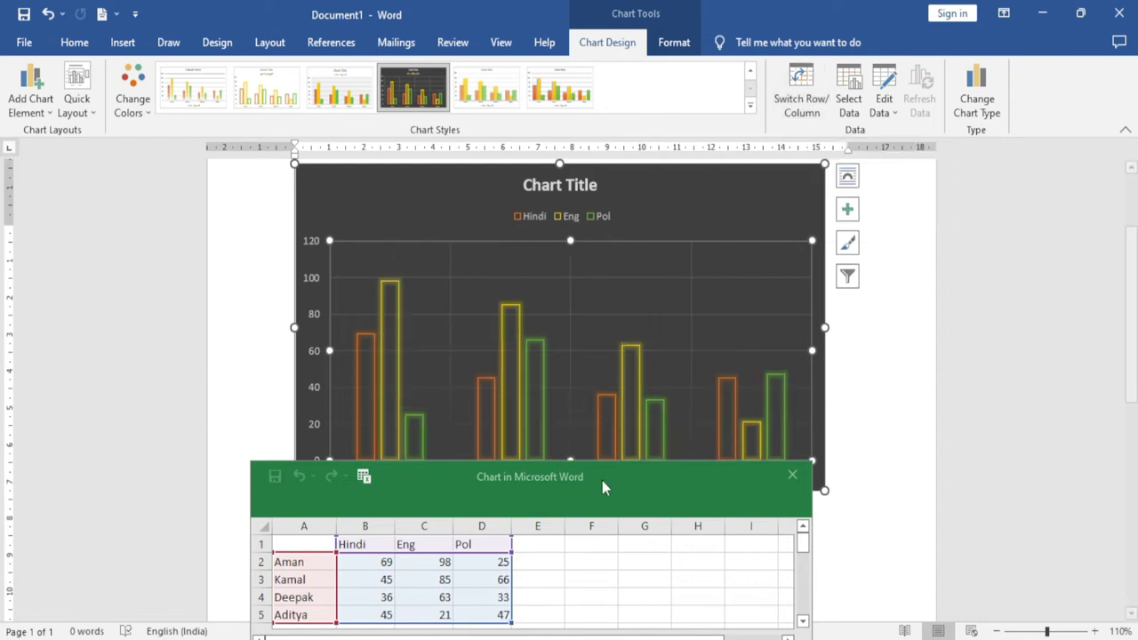
pyautogui.moveTo(601, 480); pyautogui.dragTo(680, 568)
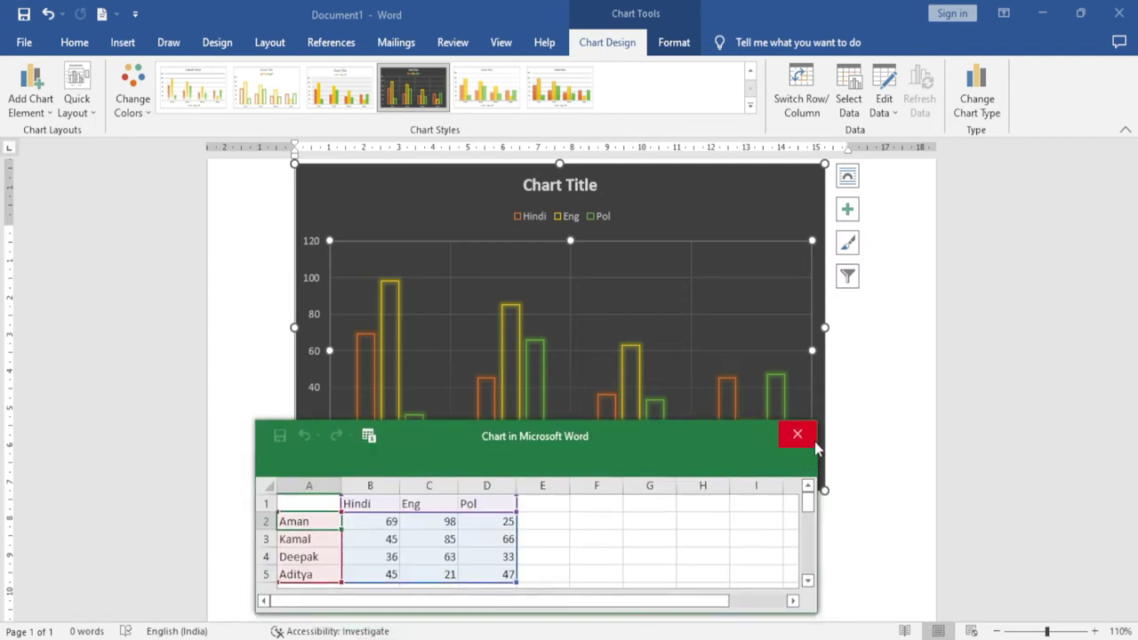
pyautogui.click(812, 439)
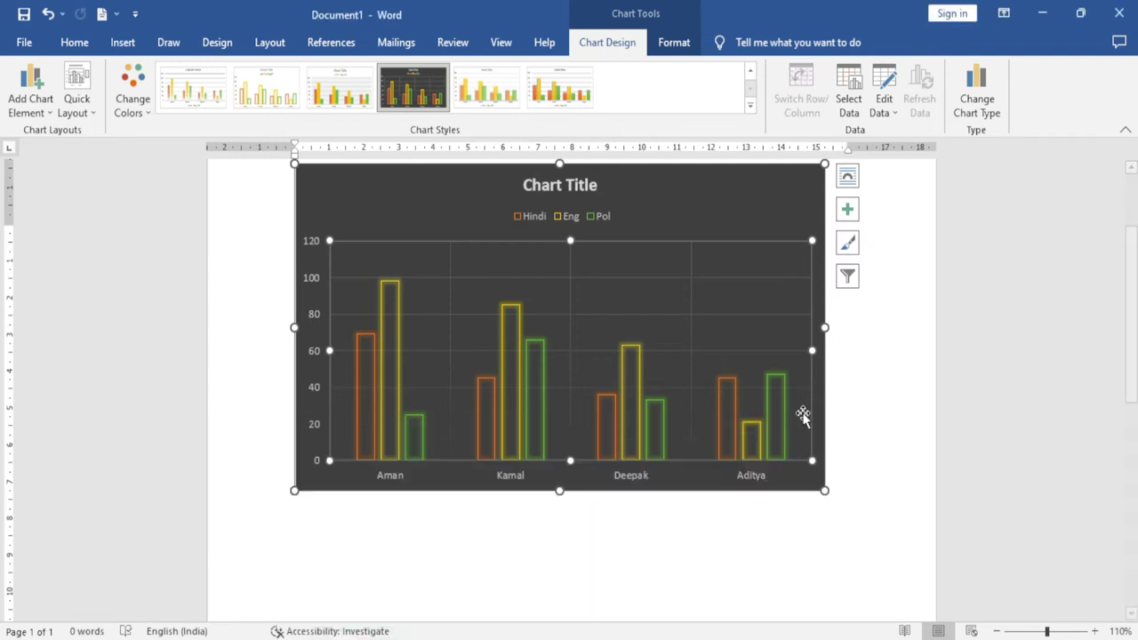
# Change Kamal's Hindi score in cell B3 to 99 and close the data sheet
pyautogui.click(883, 108)
pyautogui.click(909, 133)
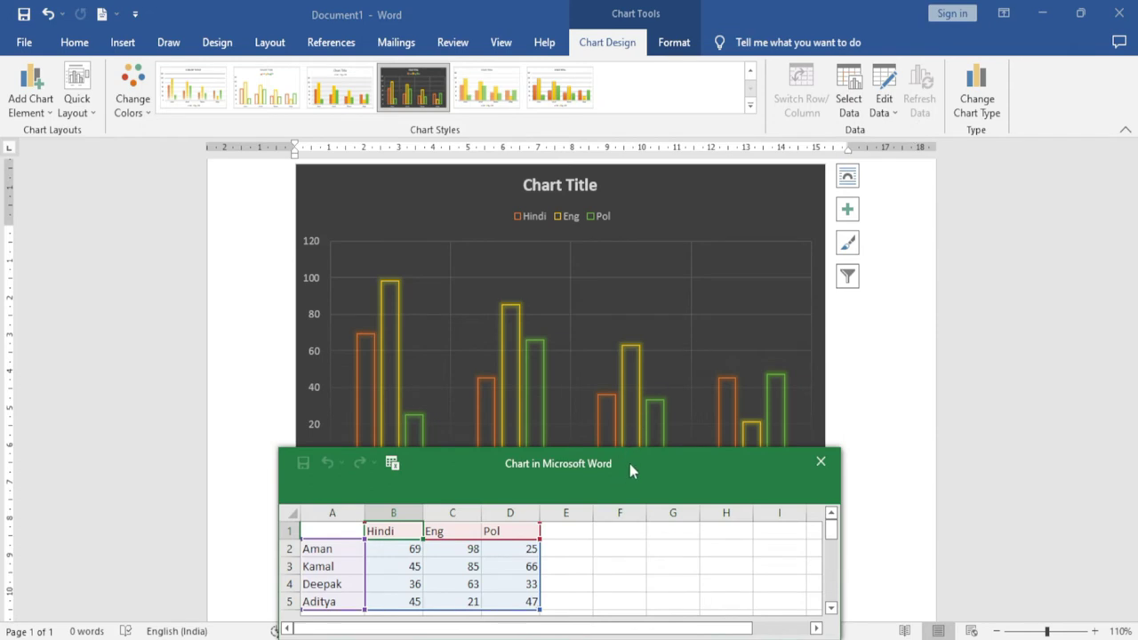
pyautogui.moveTo(629, 467); pyautogui.dragTo(714, 285)
pyautogui.click(477, 379)
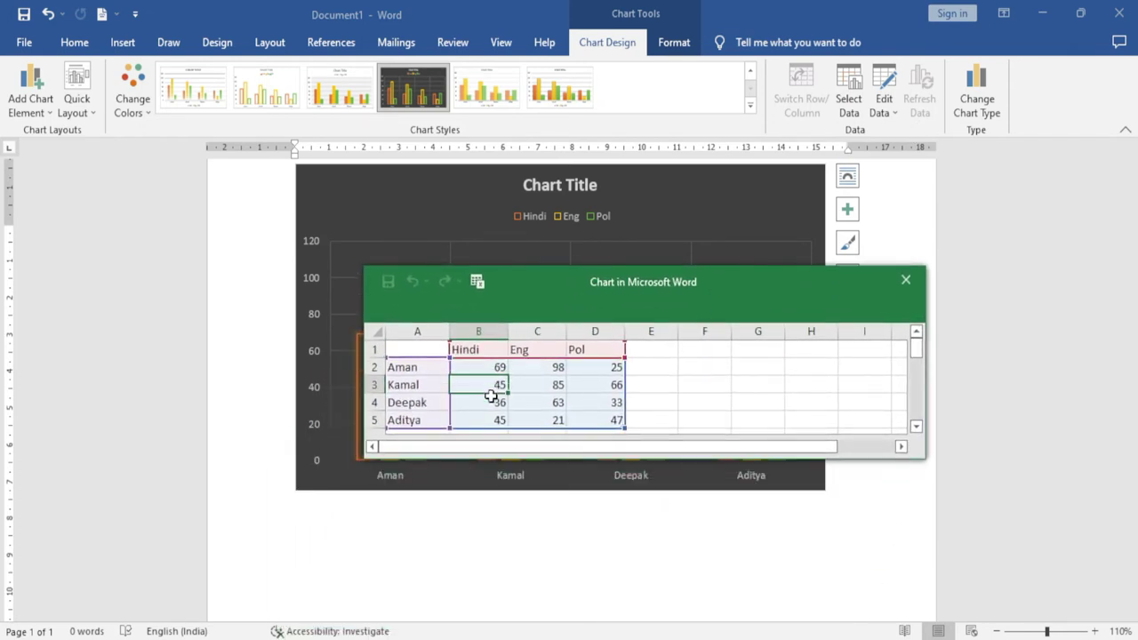
pyautogui.moveTo(626, 290); pyautogui.dragTo(677, 425)
pyautogui.write('99')
pyautogui.press('Return')
pyautogui.moveTo(549, 415); pyautogui.dragTo(587, 484)
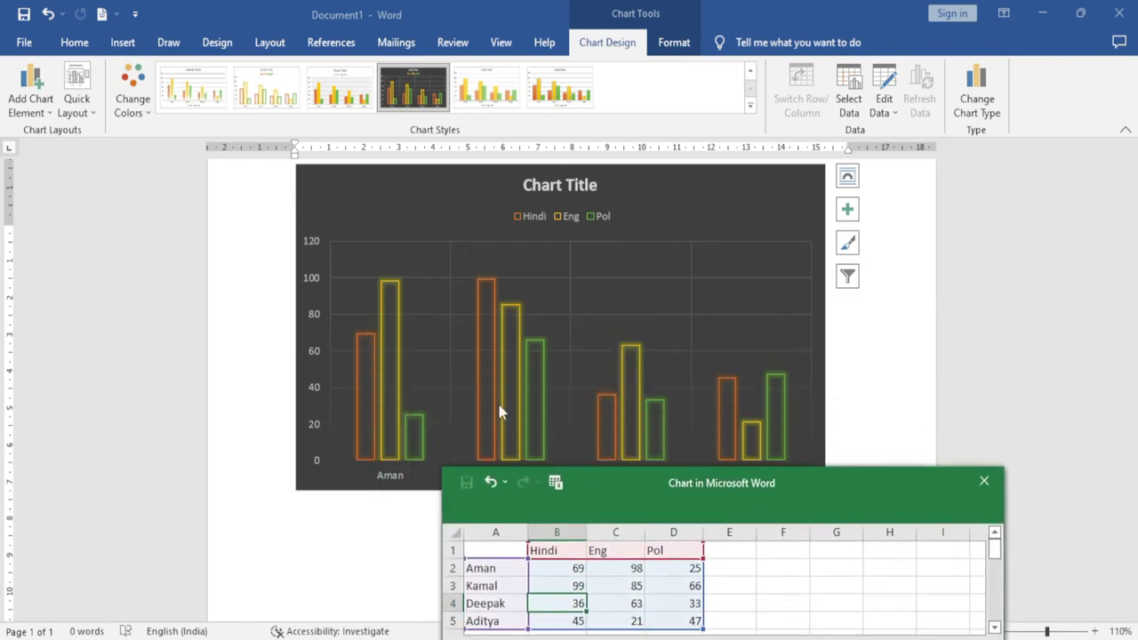
pyautogui.click(984, 481)
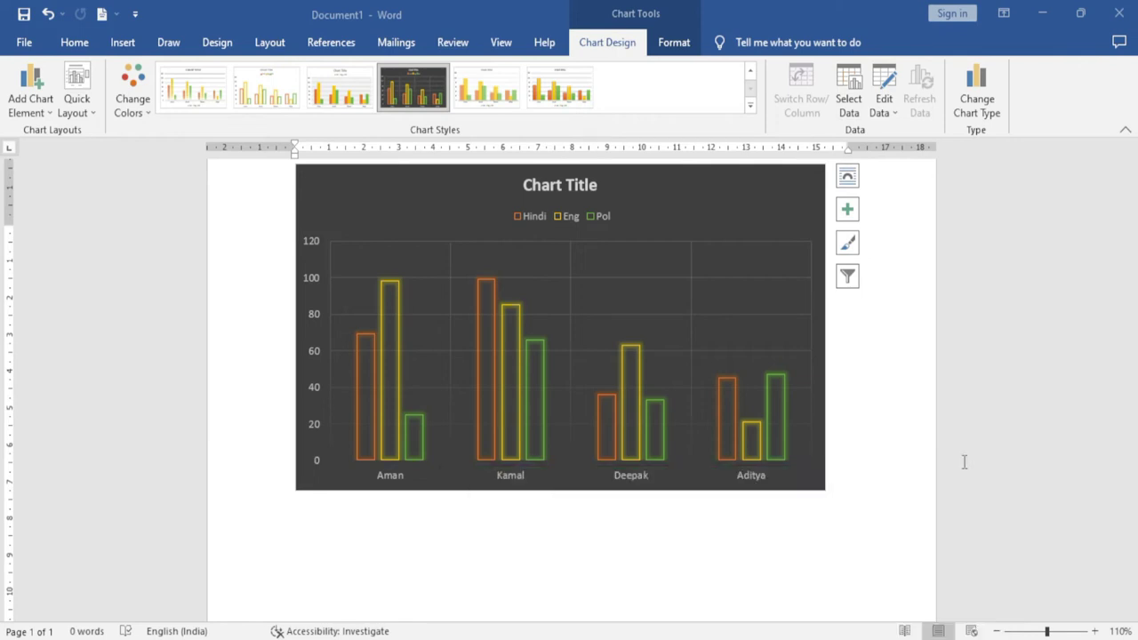
pyautogui.click(675, 264)
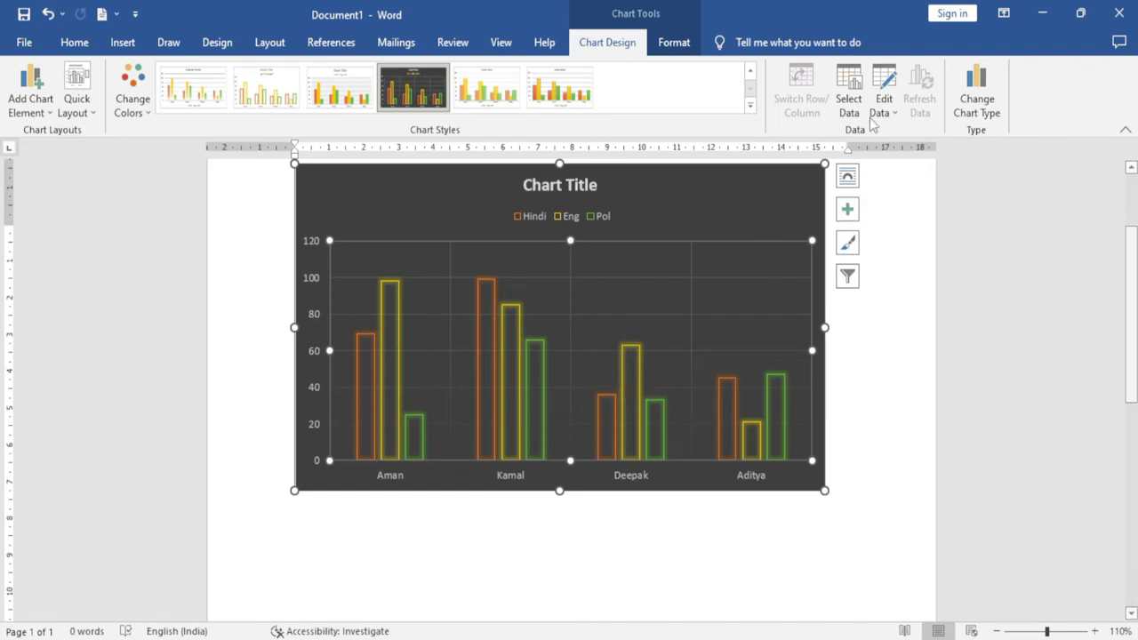
# Add a new Geo series in Select Data Source and apply it to the chart
pyautogui.click(849, 100)
pyautogui.moveTo(704, 369); pyautogui.dragTo(921, 222)
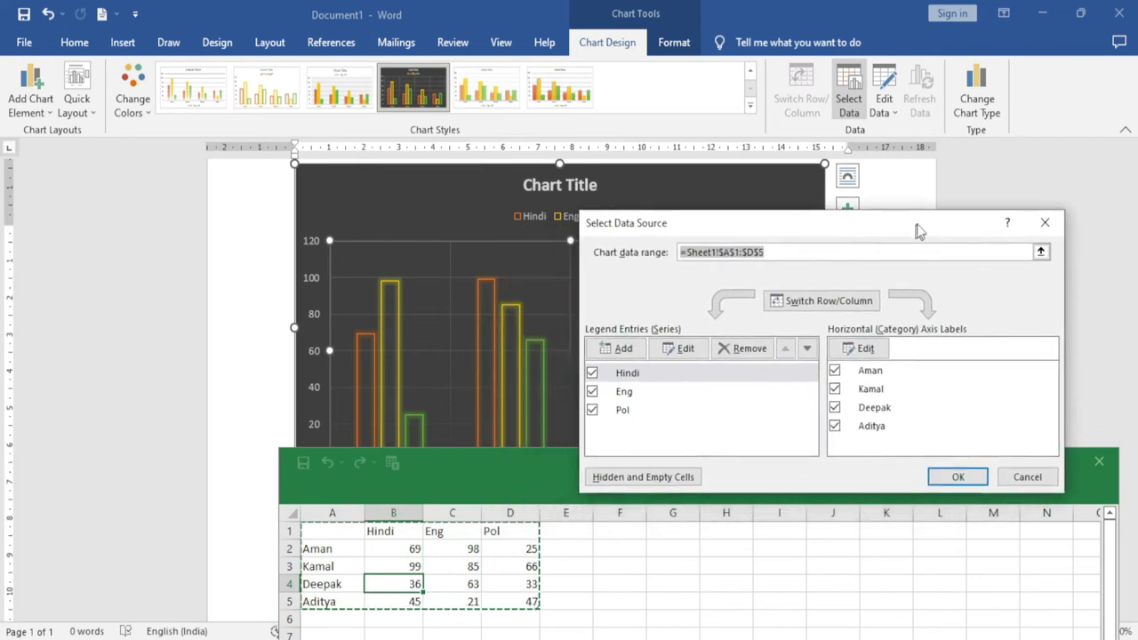
pyautogui.moveTo(921, 222)
pyautogui.mouseDown()
pyautogui.moveTo(869, 154)
pyautogui.moveTo(792, 148)
pyautogui.mouseUp()
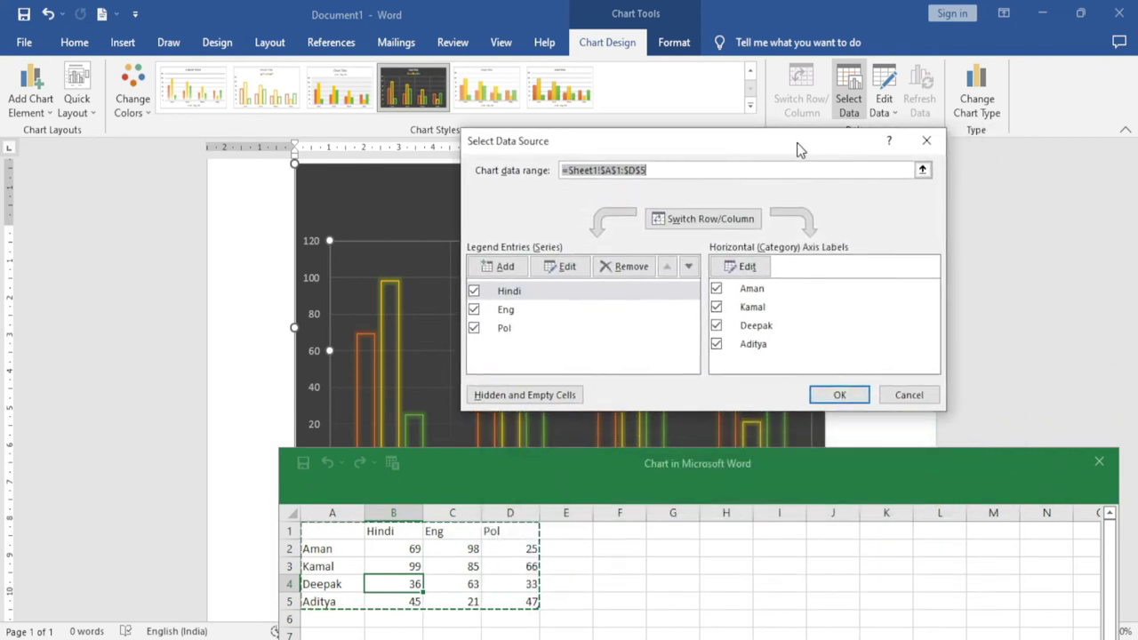
pyautogui.click(500, 267)
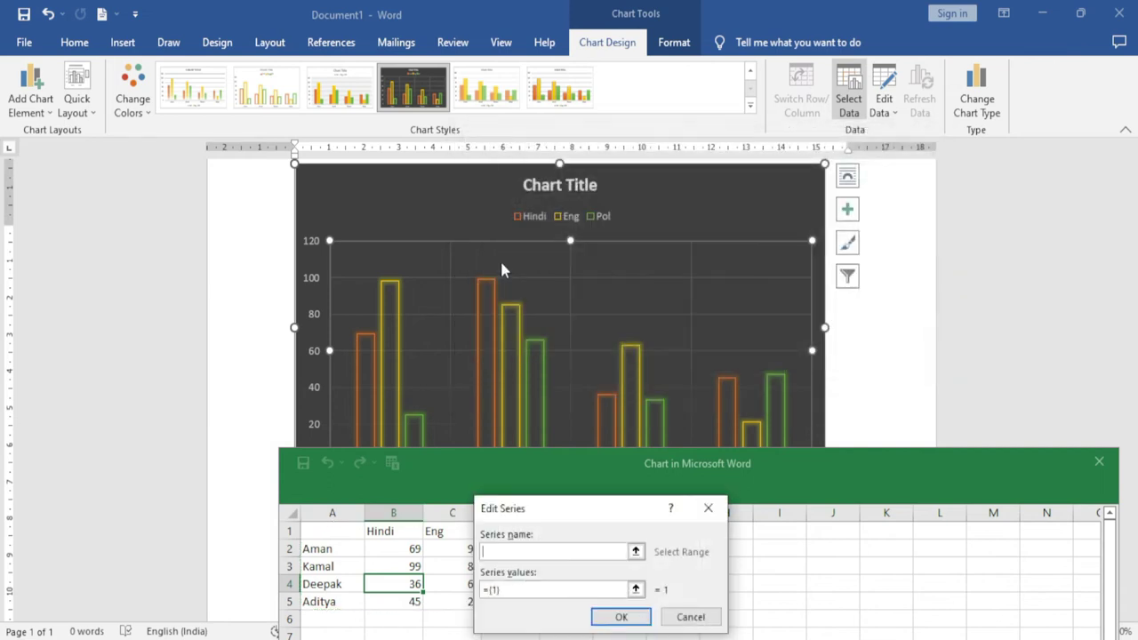
pyautogui.moveTo(560, 515)
pyautogui.mouseDown()
pyautogui.moveTo(681, 405)
pyautogui.moveTo(725, 287)
pyautogui.mouseUp()
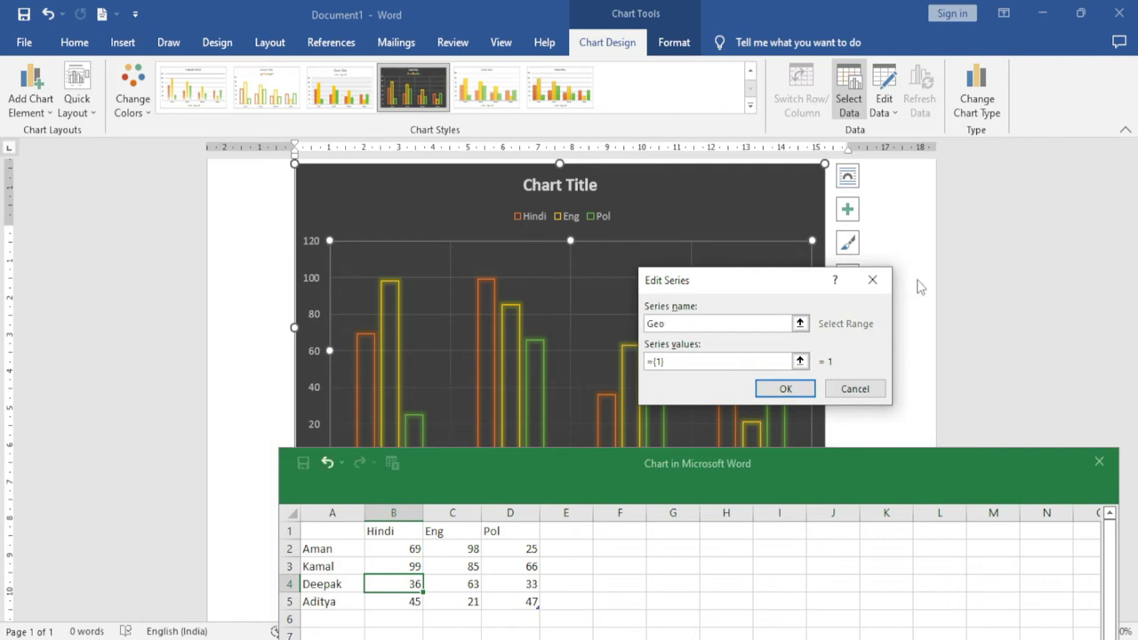
pyautogui.click(782, 392)
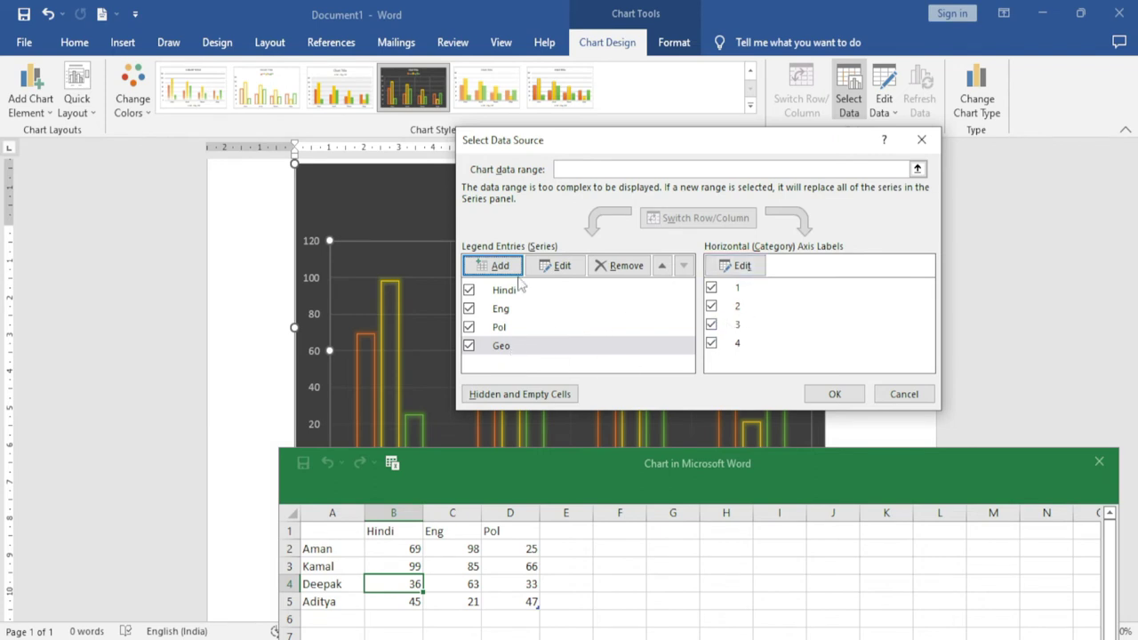
pyautogui.click(558, 266)
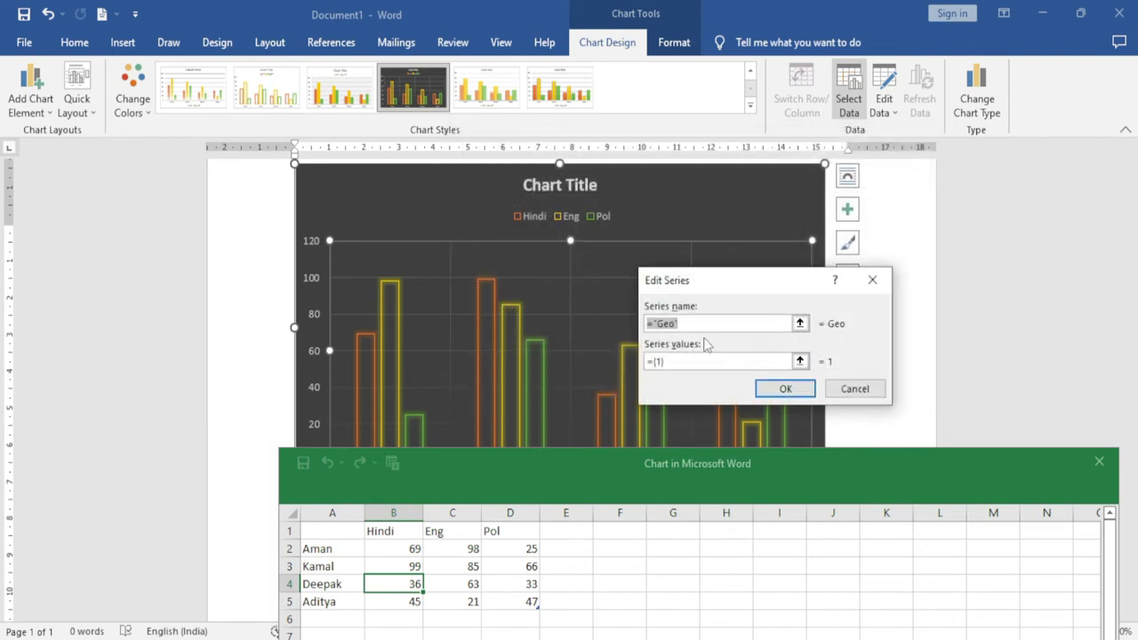
pyautogui.click(869, 395)
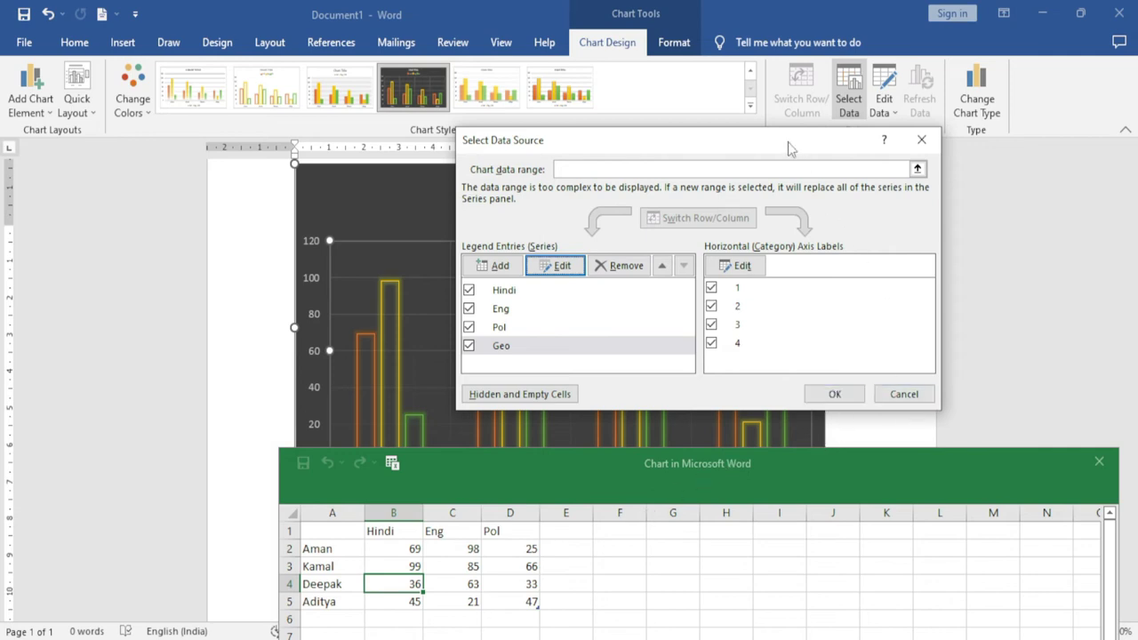
pyautogui.moveTo(790, 148); pyautogui.dragTo(525, 92)
pyautogui.click(569, 342)
pyautogui.moveTo(763, 471); pyautogui.dragTo(558, 519)
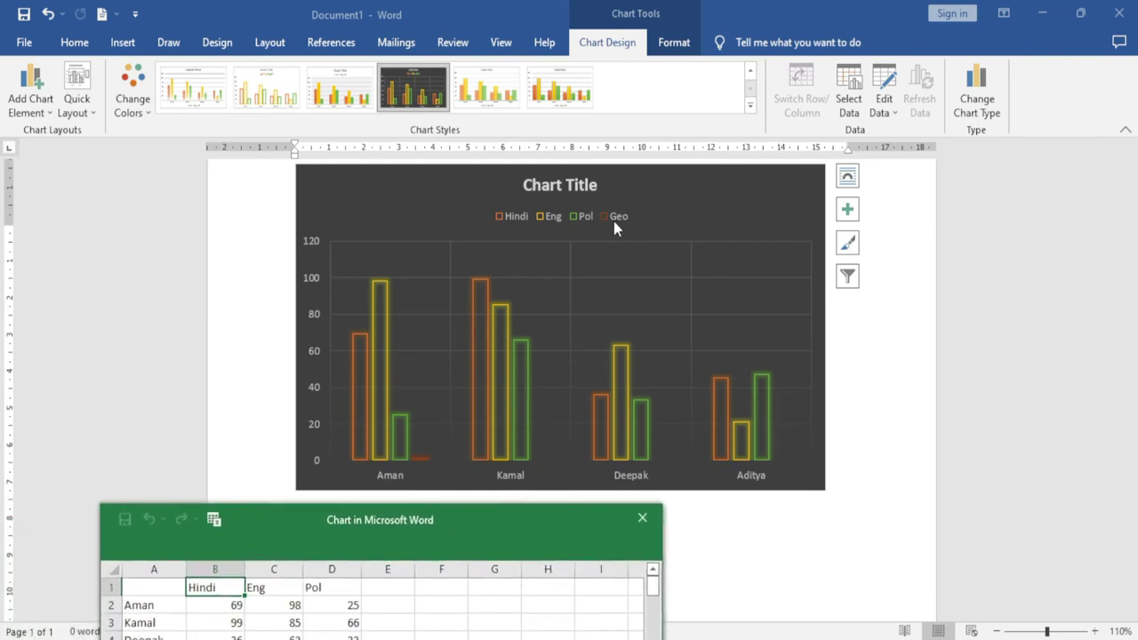
# Enter a geo heading in cell E1 with scores 55, 88, 69 and 45, then open Select Data
pyautogui.moveTo(511, 520)
pyautogui.mouseDown()
pyautogui.moveTo(596, 499)
pyautogui.moveTo(691, 347)
pyautogui.moveTo(711, 354)
pyautogui.mouseUp()
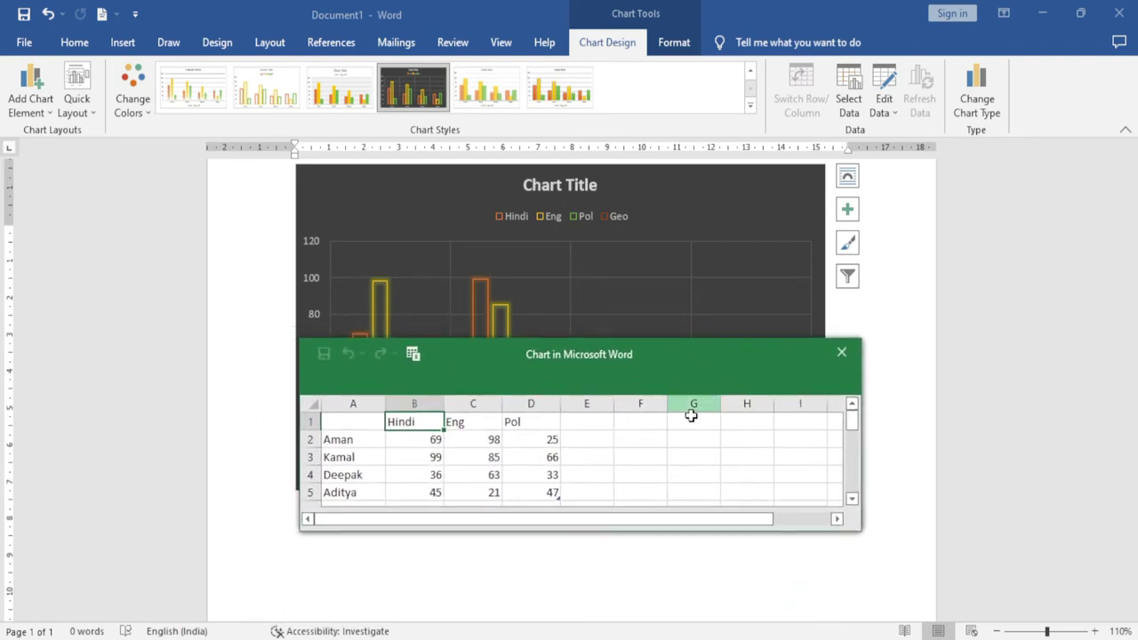
pyautogui.click(594, 423)
pyautogui.write('geo')
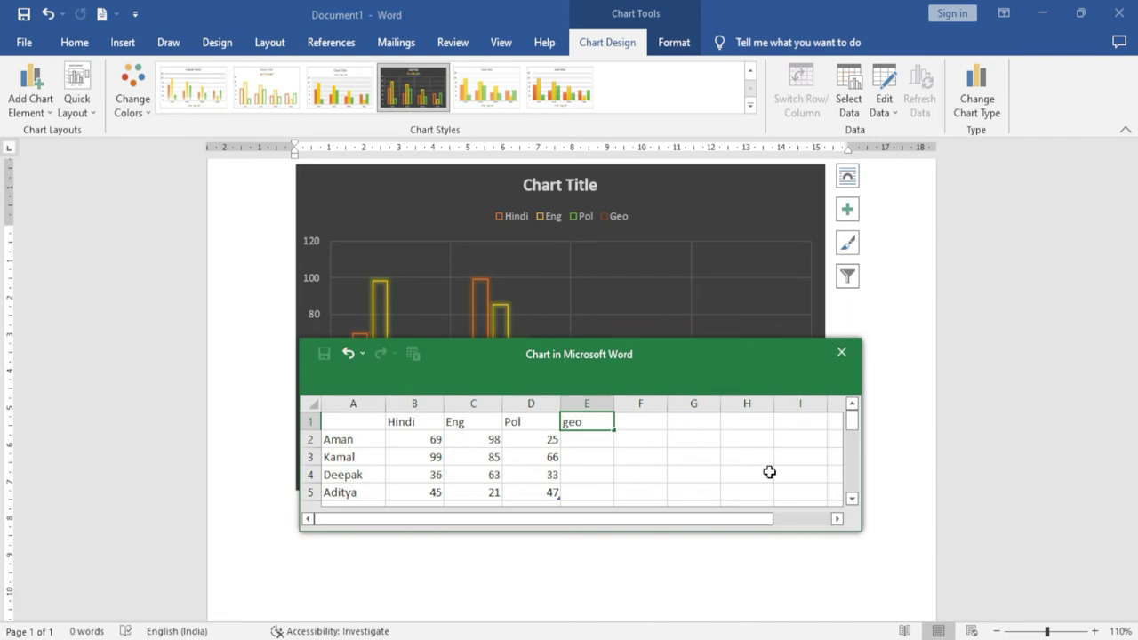
pyautogui.press('Return')
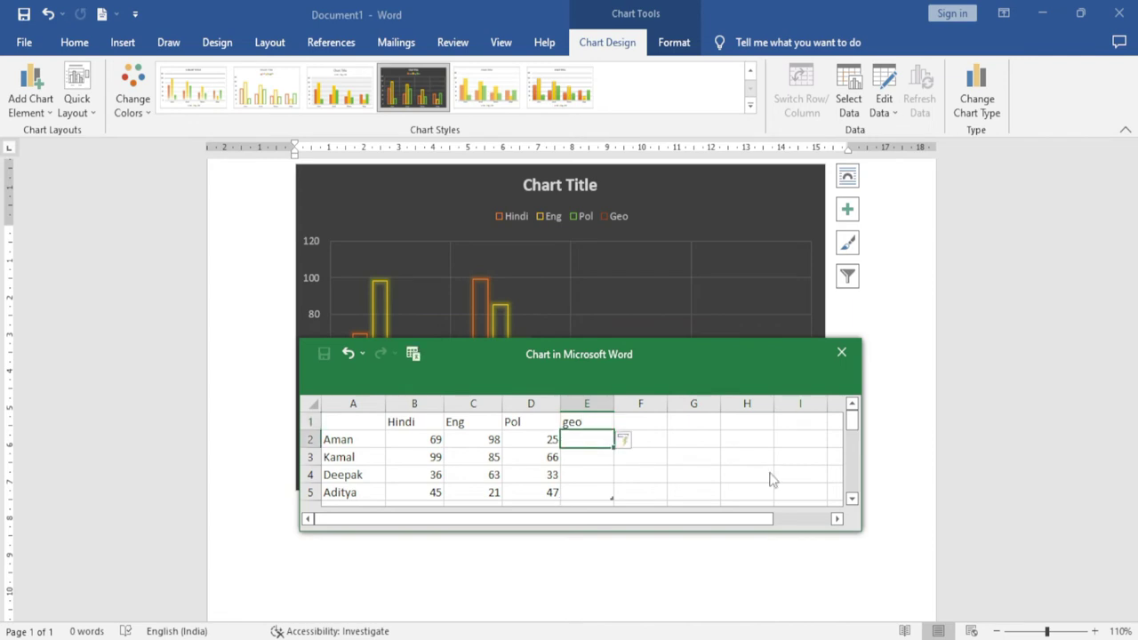
pyautogui.moveTo(608, 353)
pyautogui.mouseDown()
pyautogui.moveTo(466, 551)
pyautogui.moveTo(587, 462)
pyautogui.mouseUp()
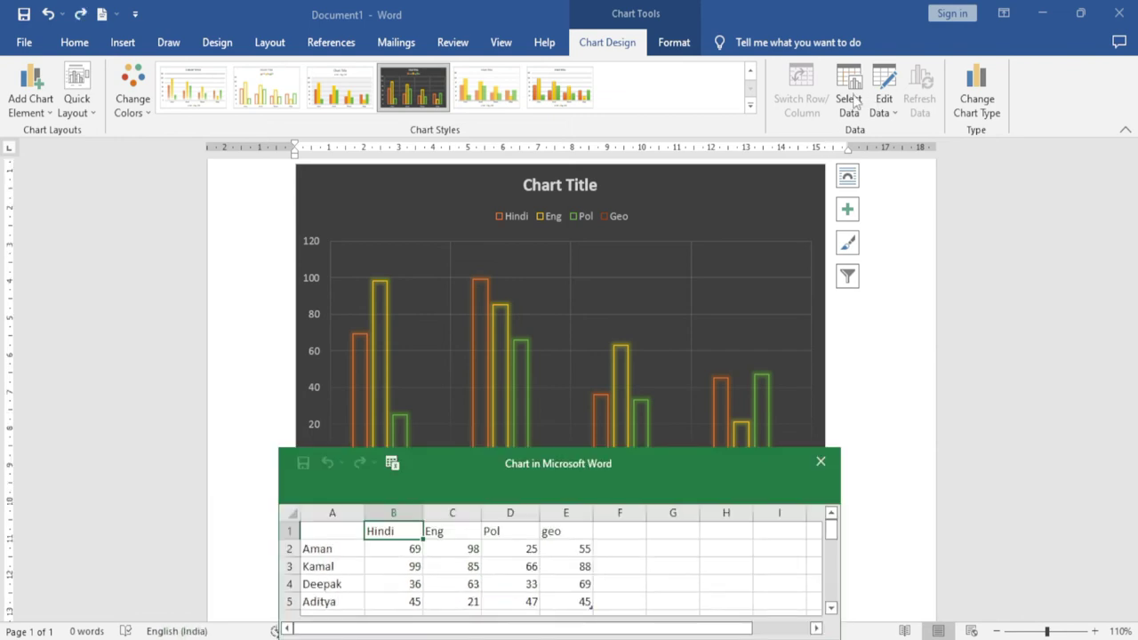
pyautogui.click(853, 98)
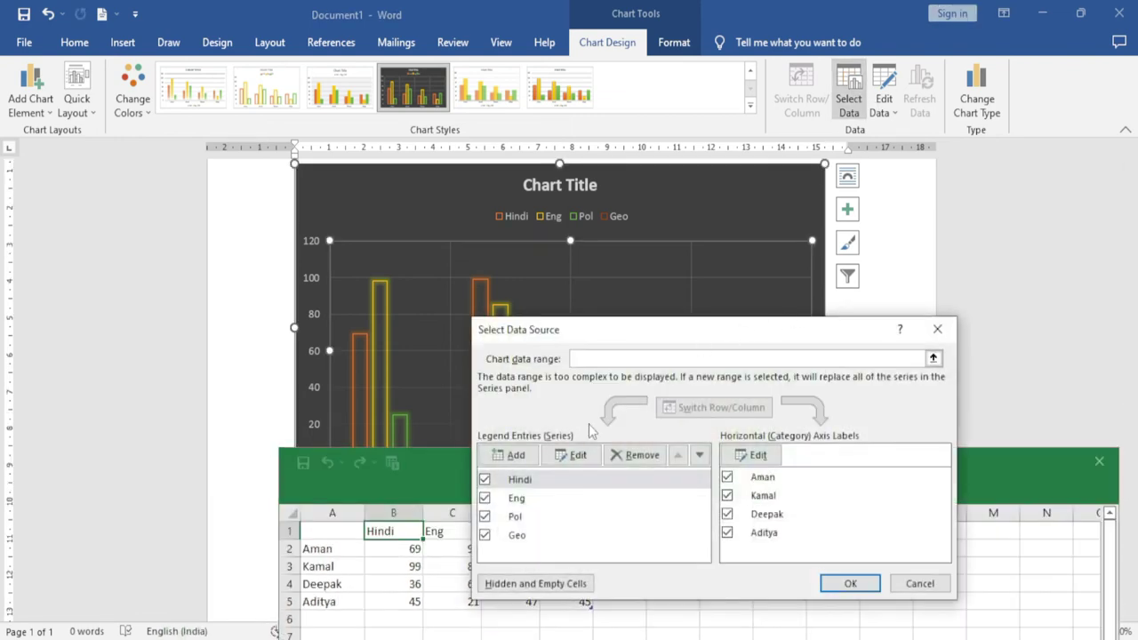
# Try editing the Geo series, discard the edit, then remove the Geo series
pyautogui.click(508, 539)
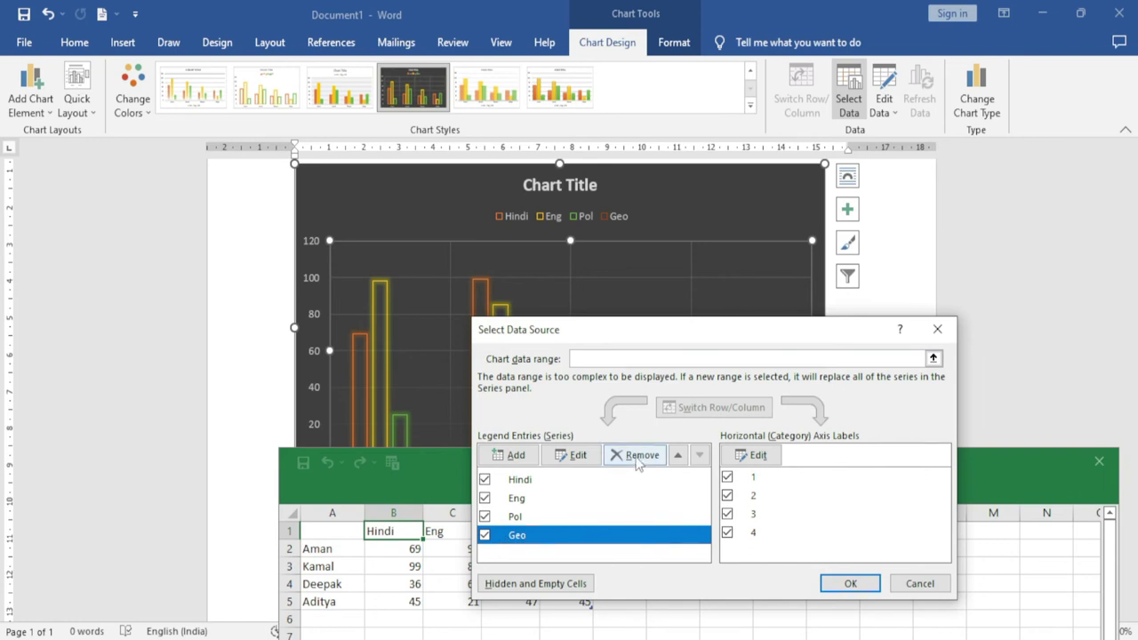
pyautogui.click(573, 455)
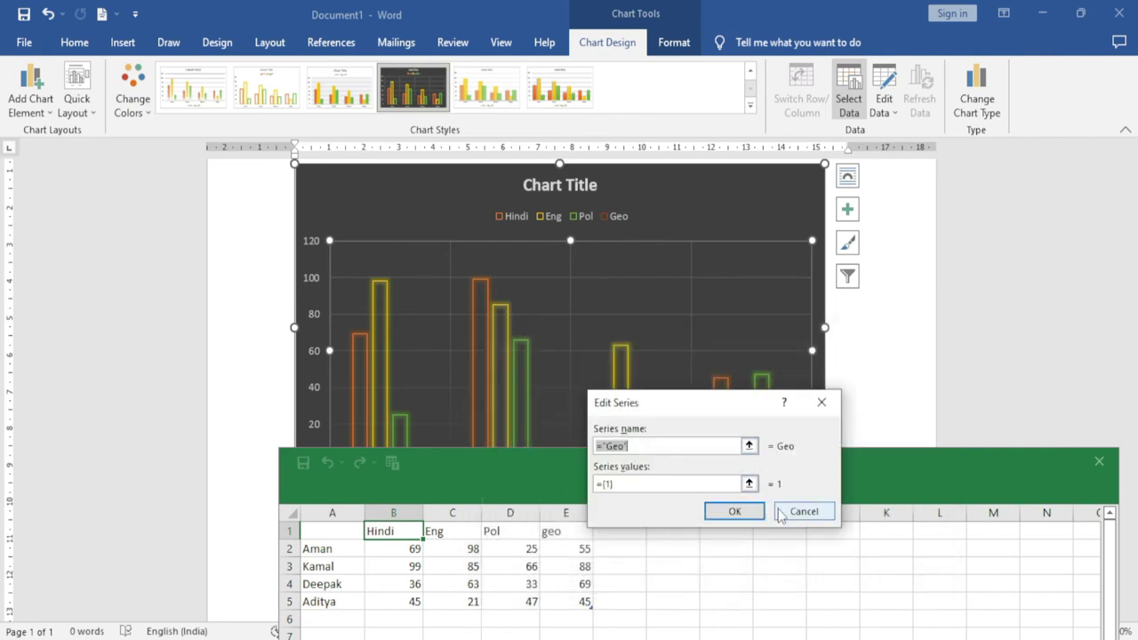
pyautogui.click(797, 514)
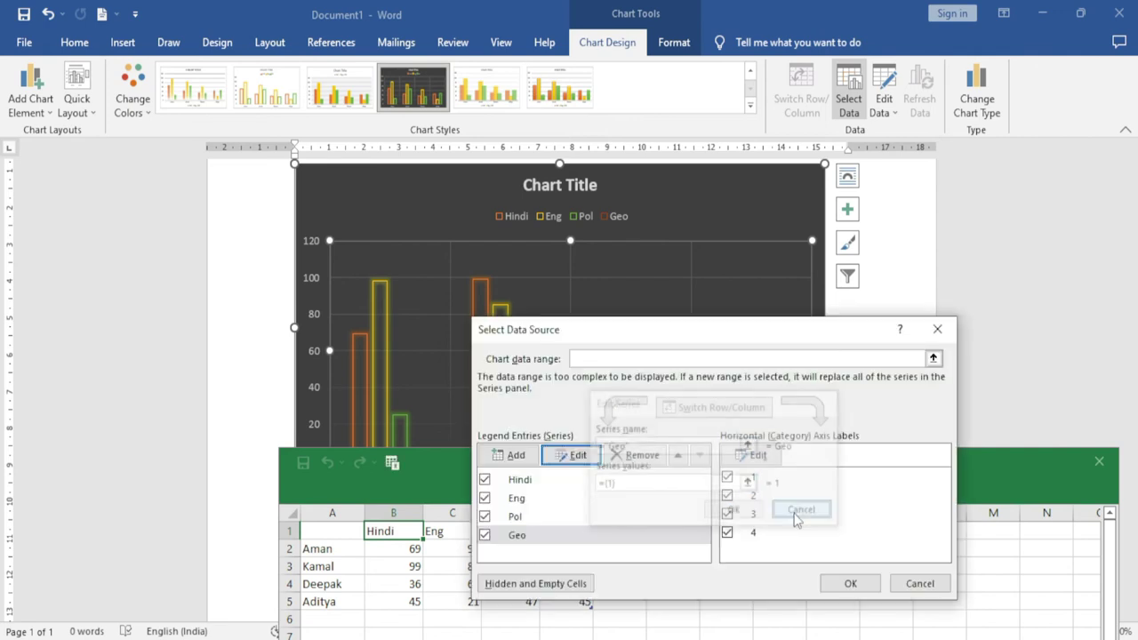
pyautogui.click(524, 535)
pyautogui.click(631, 457)
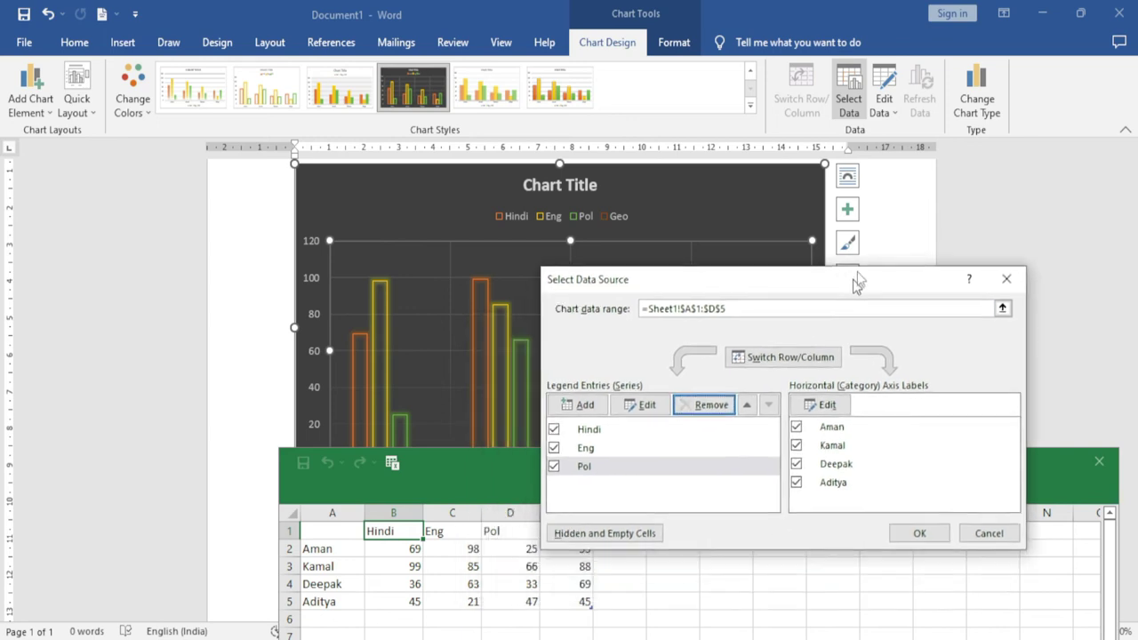
# Set axis labels to the student names in column A, then cancel and close the data sheet
pyautogui.moveTo(782, 331); pyautogui.dragTo(878, 187)
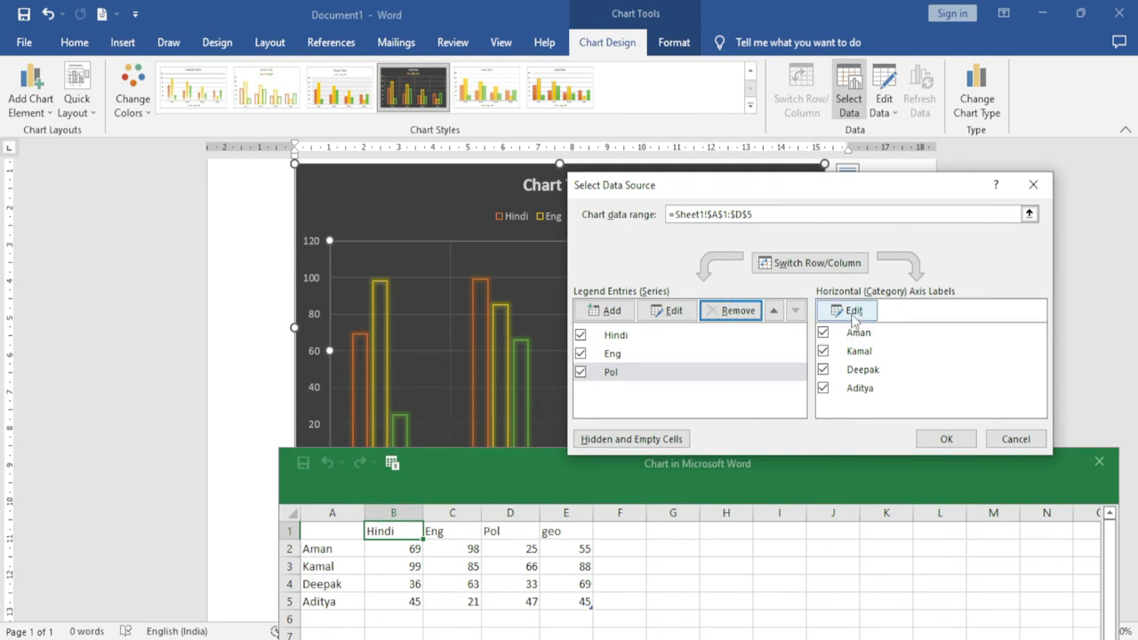
pyautogui.click(852, 313)
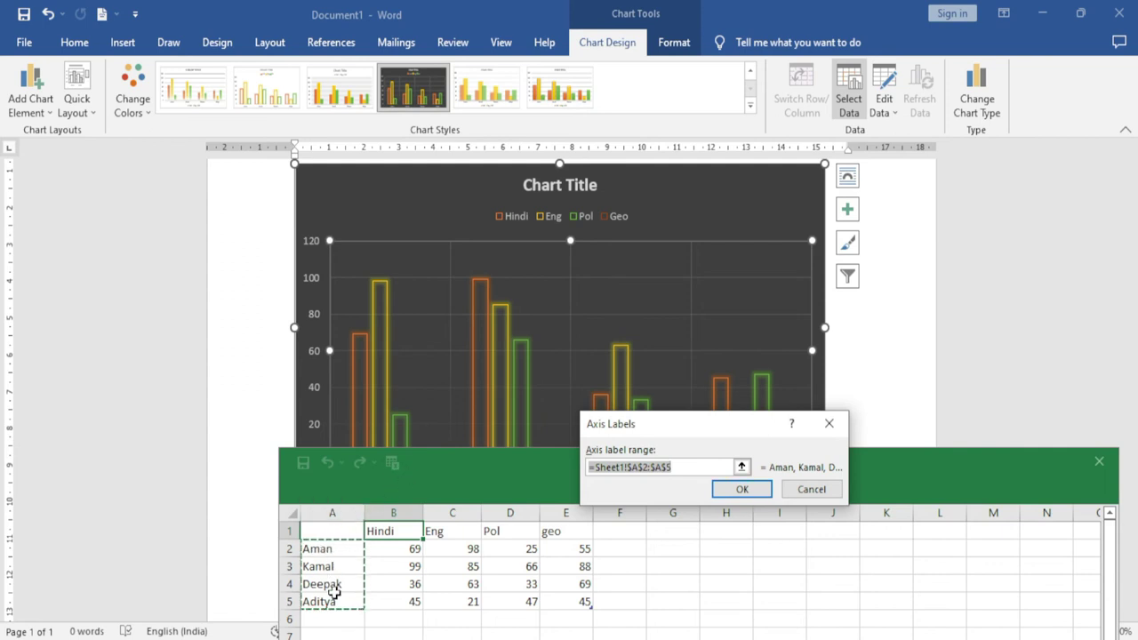
pyautogui.moveTo(325, 548); pyautogui.dragTo(330, 615)
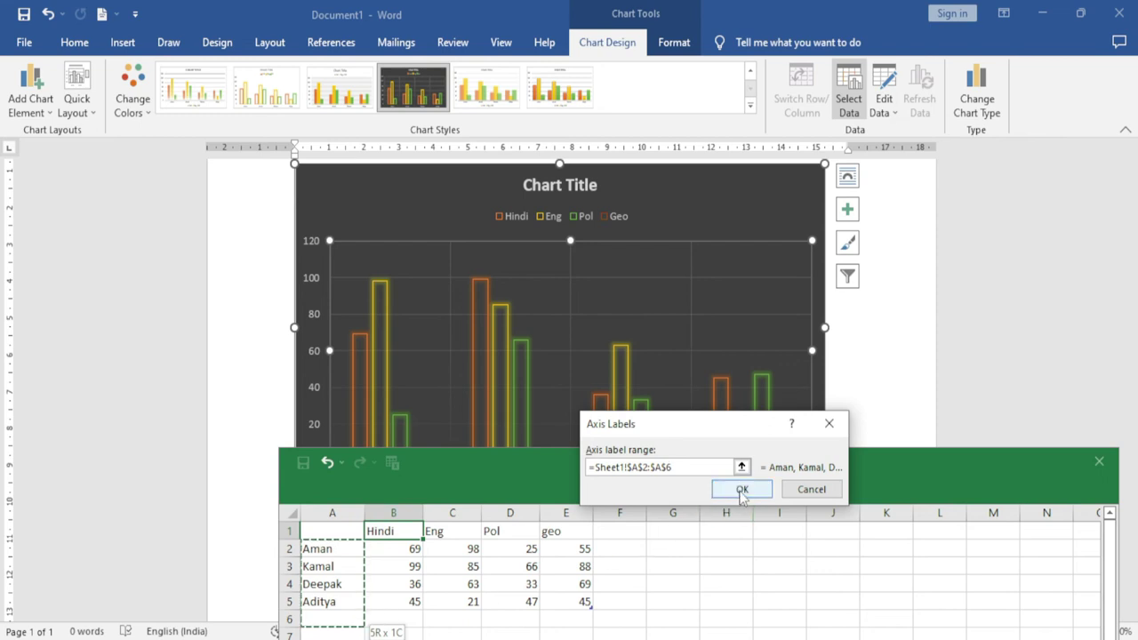
pyautogui.click(741, 490)
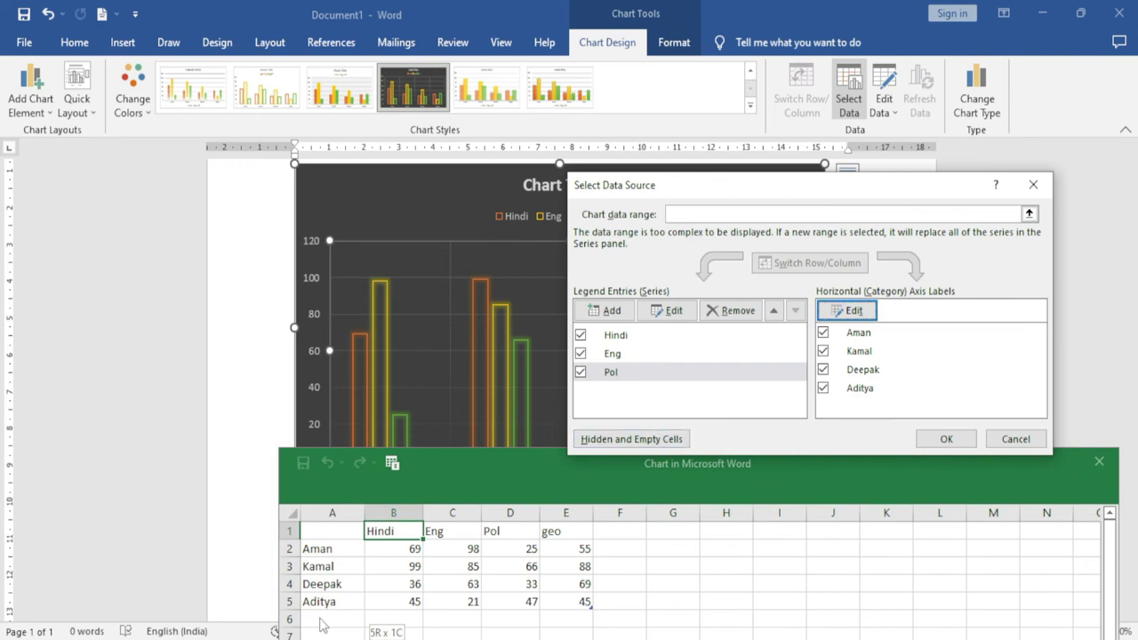
pyautogui.moveTo(776, 186)
pyautogui.mouseDown()
pyautogui.moveTo(677, 386)
pyautogui.moveTo(666, 251)
pyautogui.mouseUp()
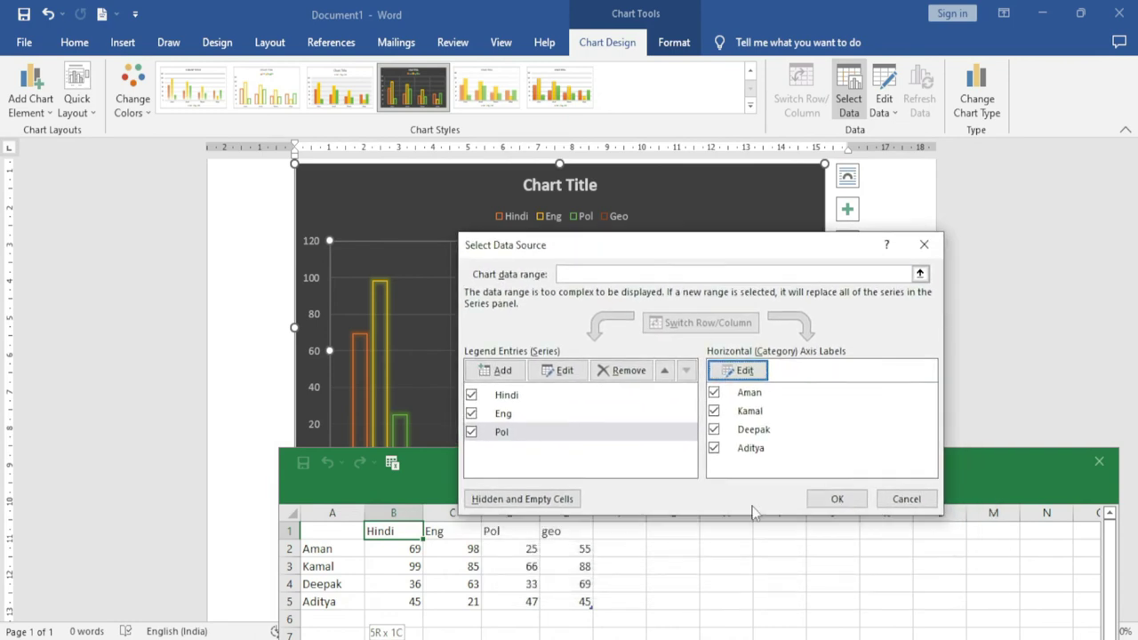
pyautogui.click(906, 499)
pyautogui.moveTo(833, 450); pyautogui.dragTo(656, 362)
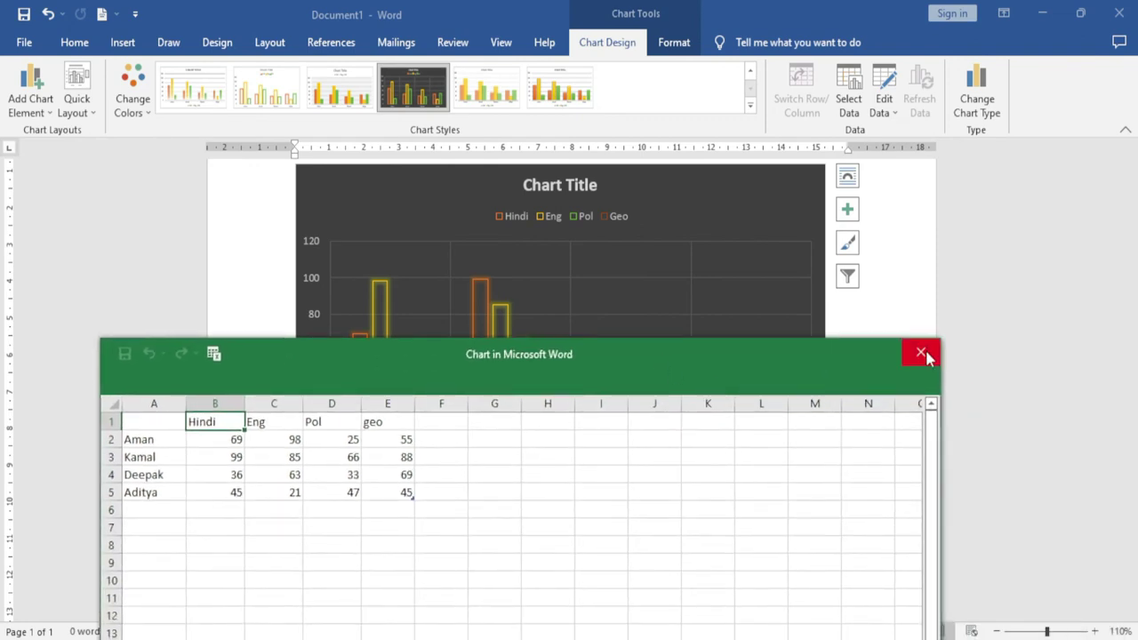
pyautogui.click(920, 352)
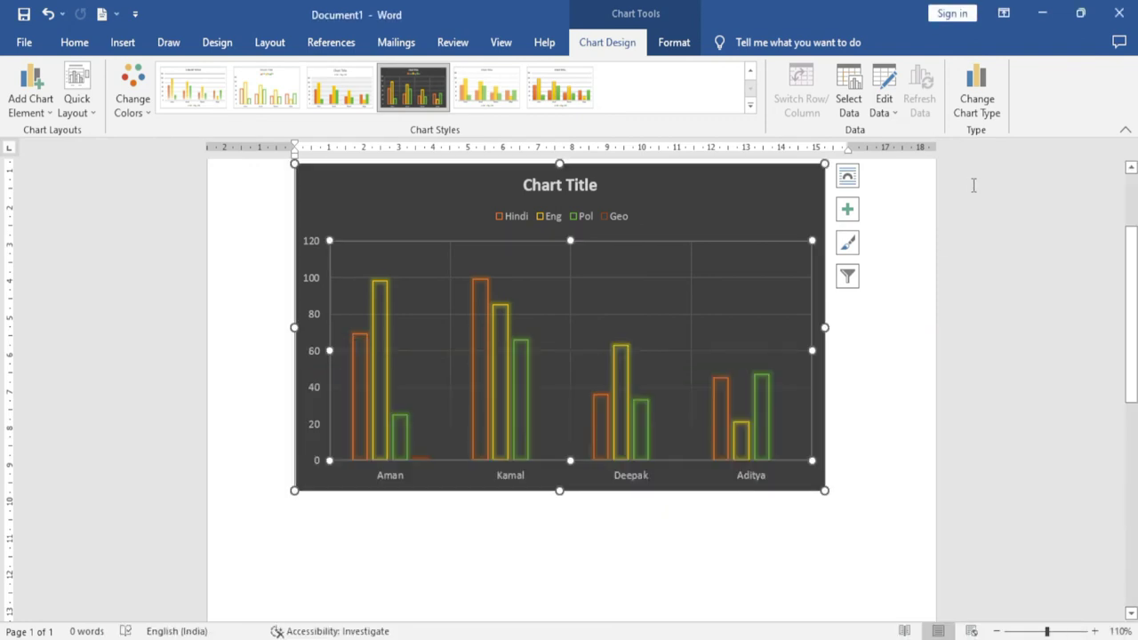
# Change the chart type to Line with Markers
pyautogui.click(990, 118)
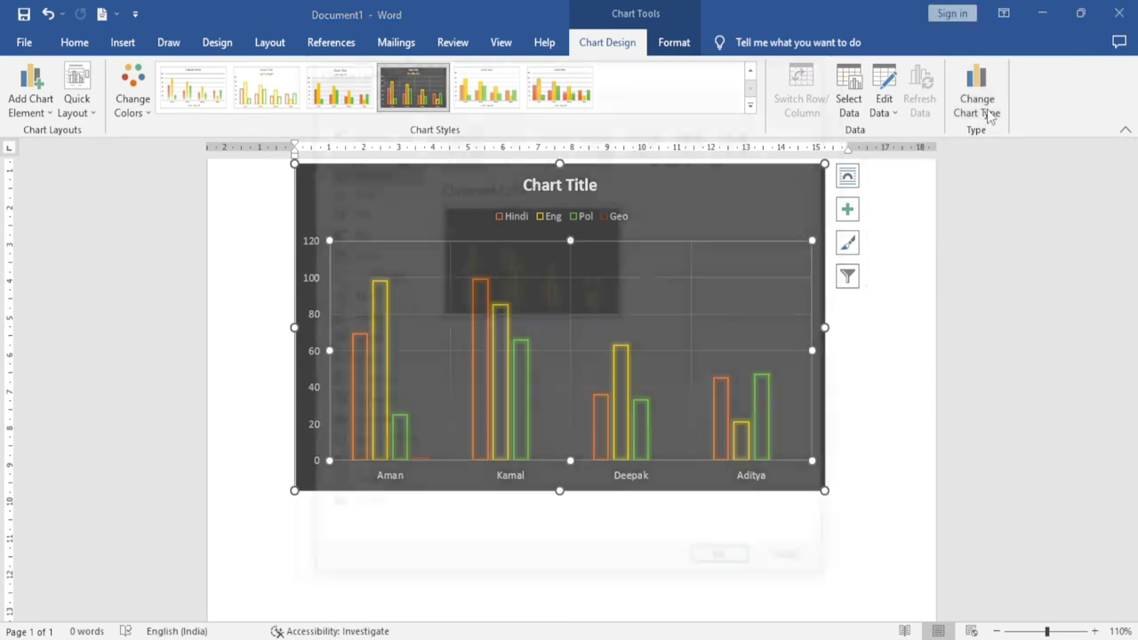
pyautogui.moveTo(658, 73); pyautogui.dragTo(940, 70)
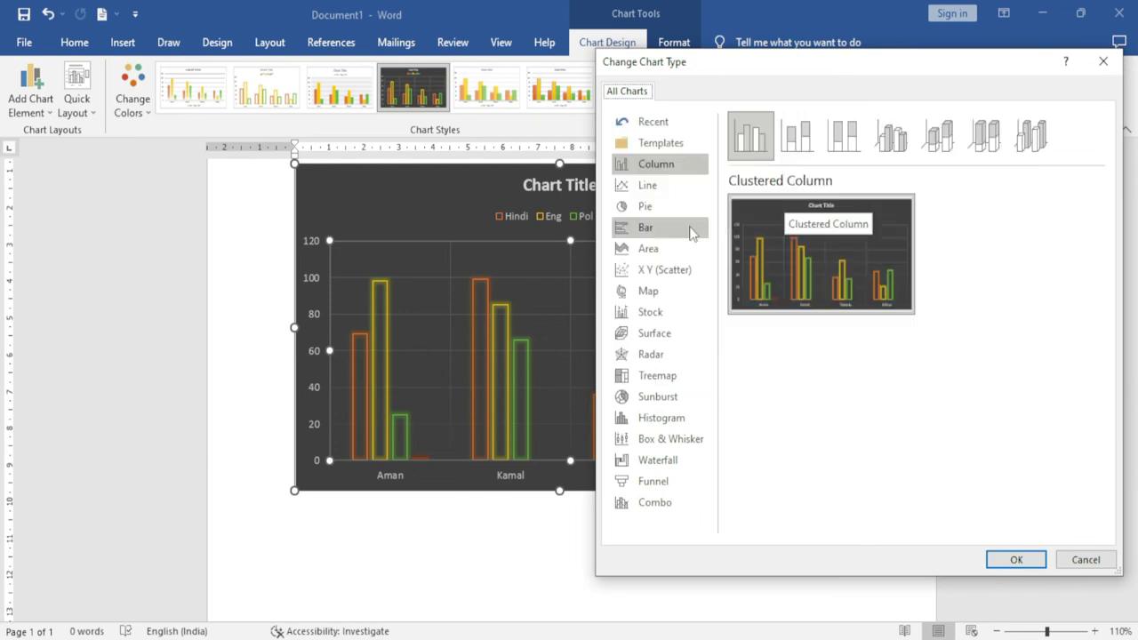
pyautogui.click(656, 184)
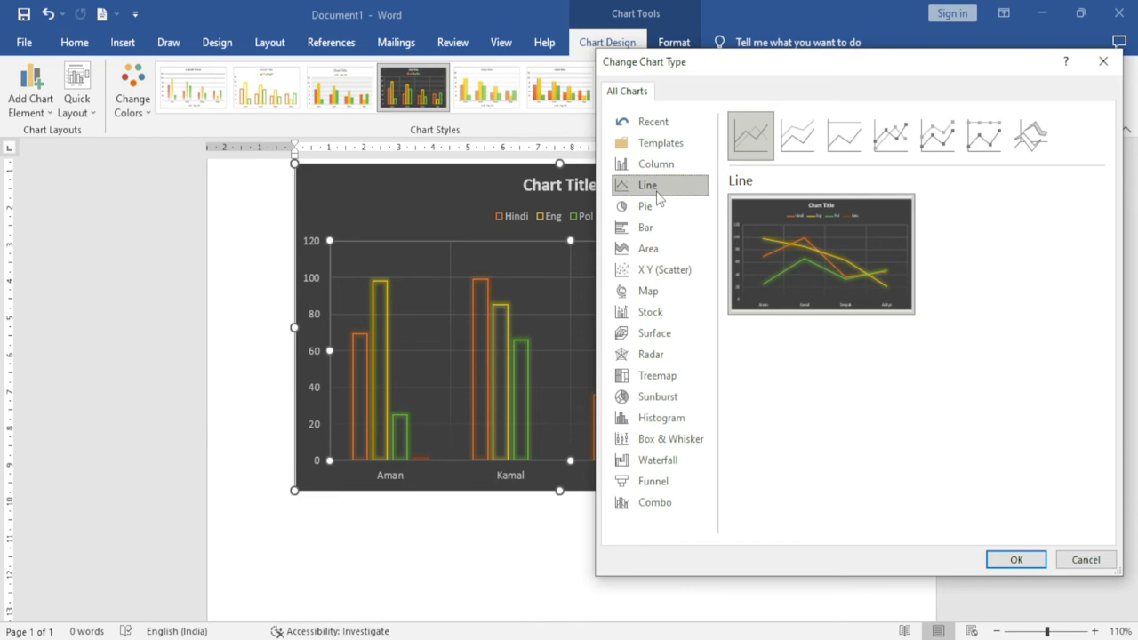
pyautogui.click(898, 147)
pyautogui.click(943, 140)
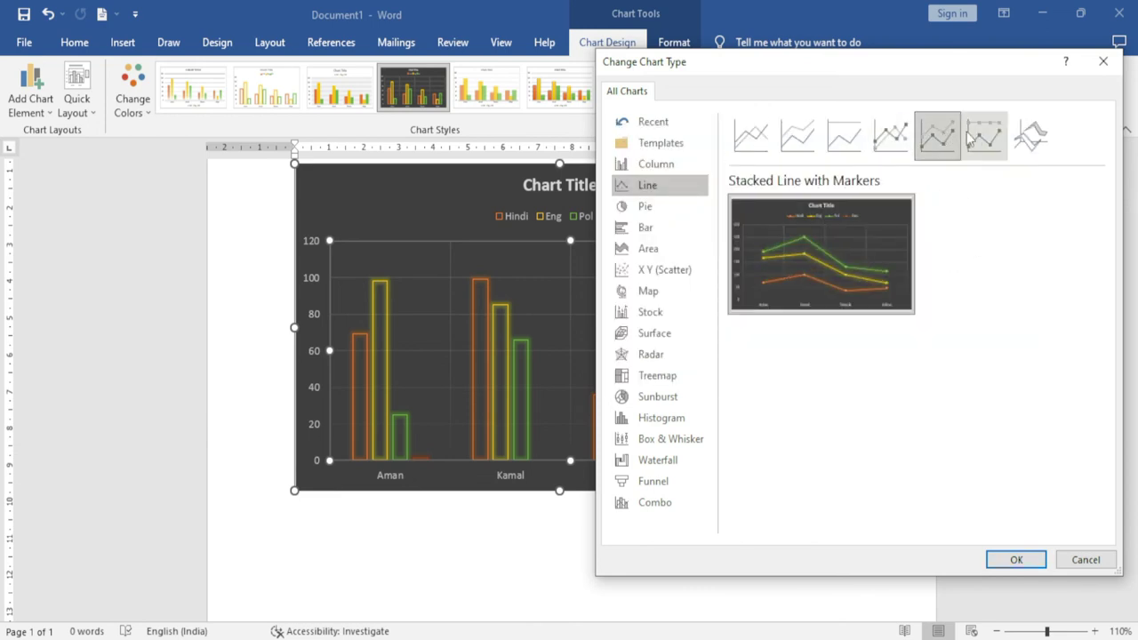
pyautogui.click(978, 138)
pyautogui.click(937, 140)
pyautogui.click(890, 136)
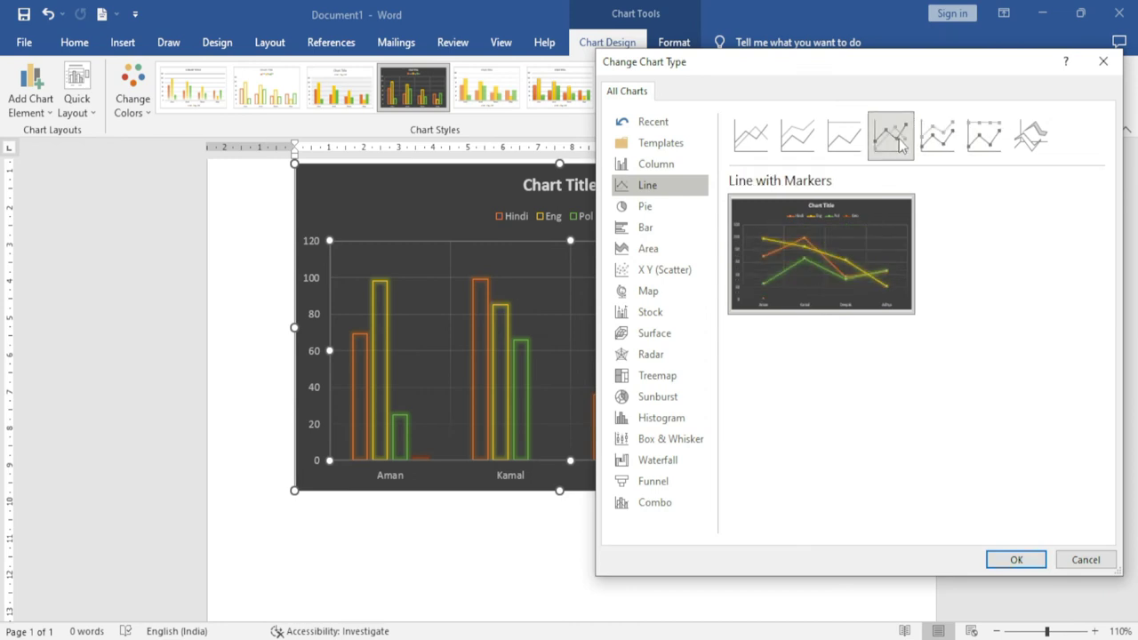
pyautogui.click(1015, 559)
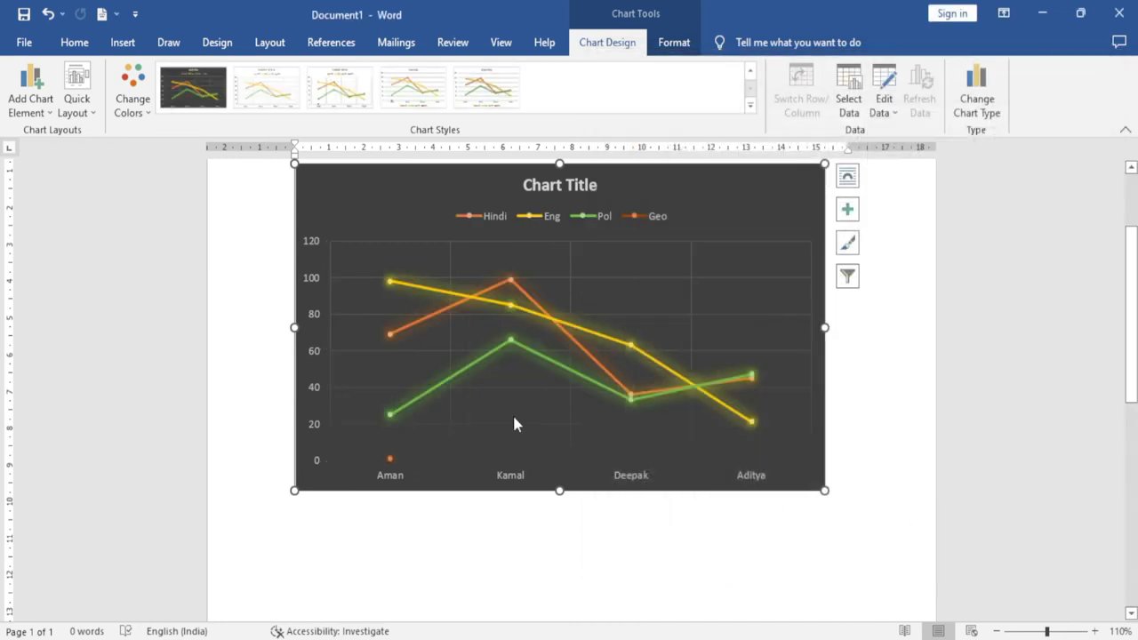
pyautogui.scroll(1, 534, 409)
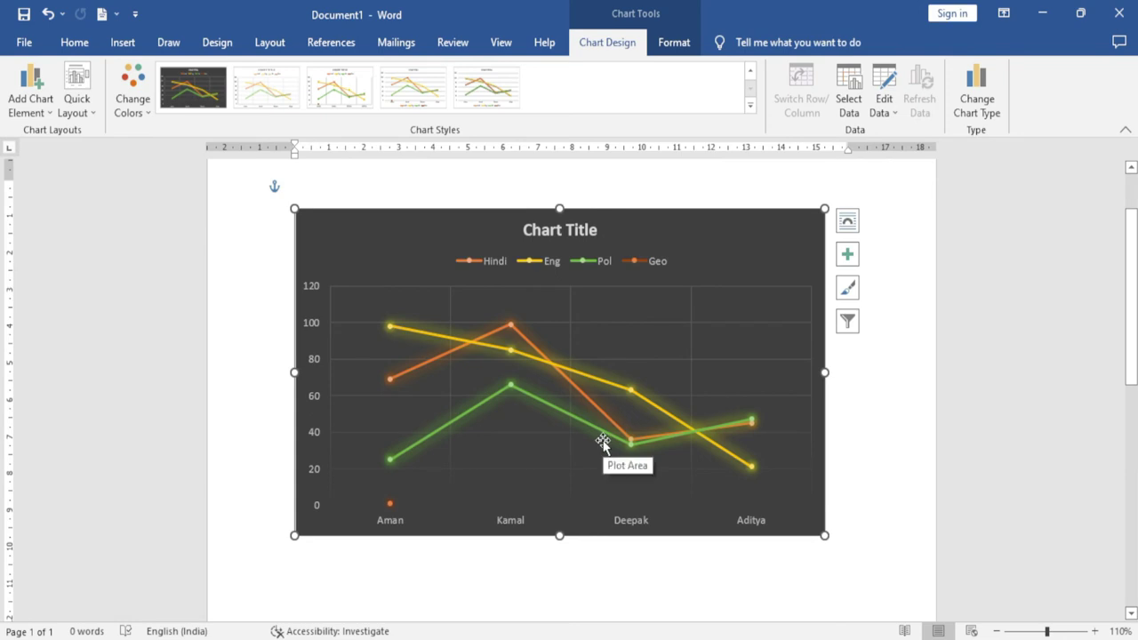
pyautogui.click(47, 114)
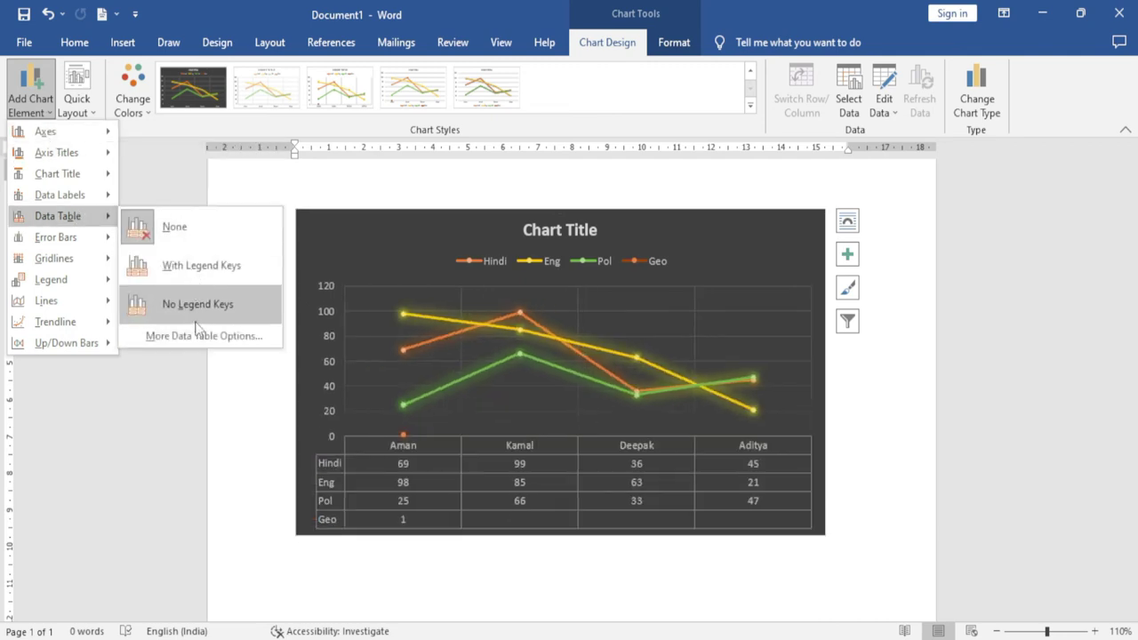
pyautogui.moveTo(51, 279)
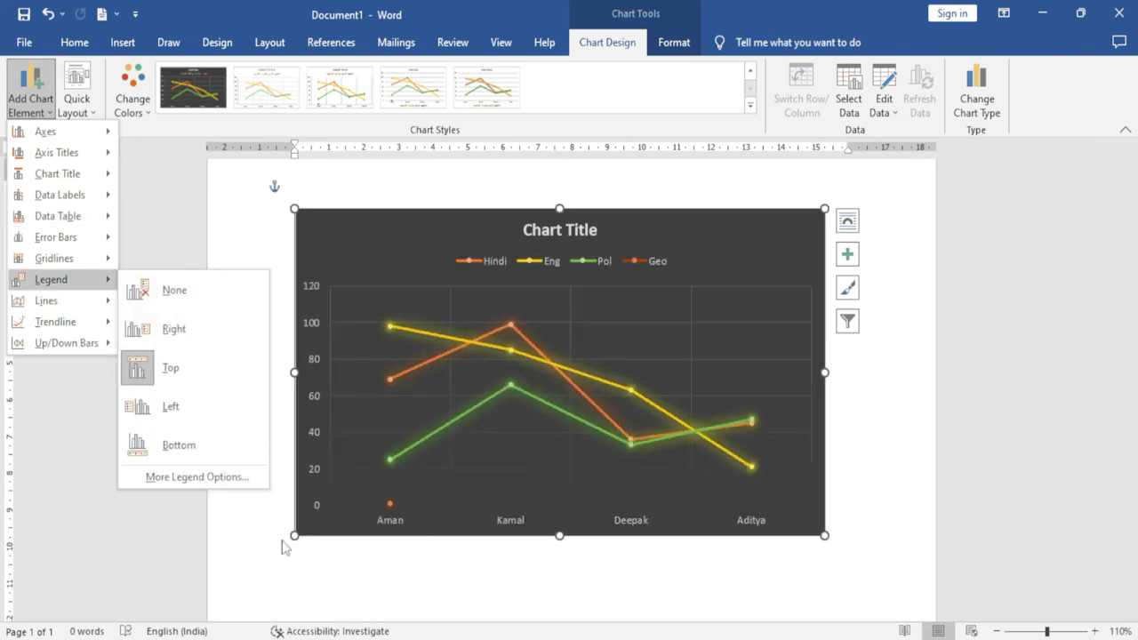
pyautogui.click(561, 581)
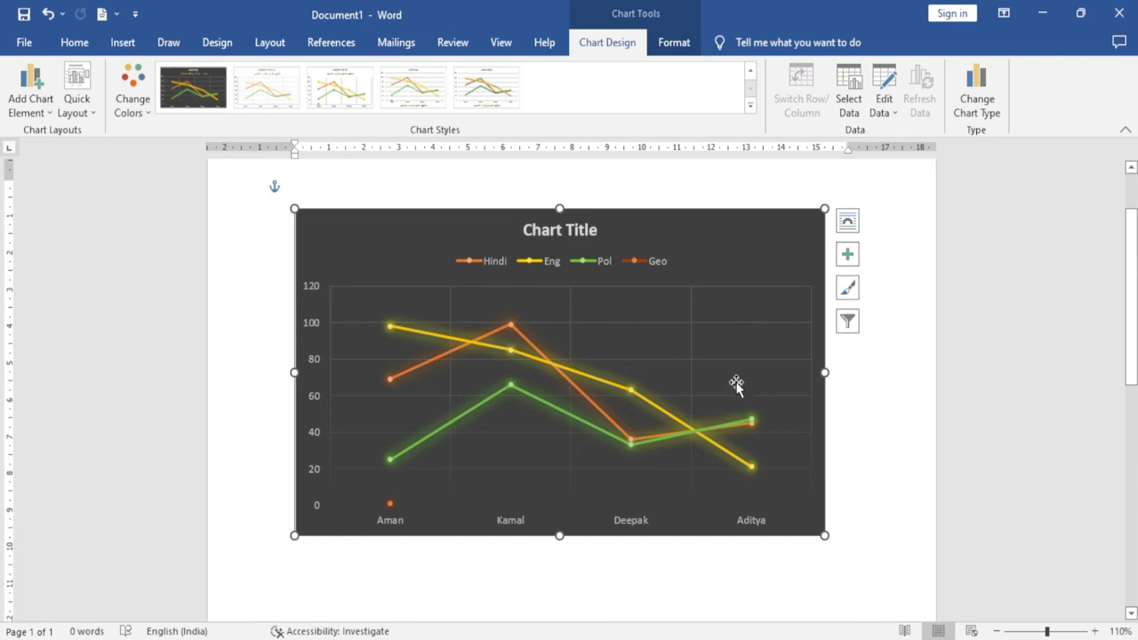
# Add a data table, data labels, axis titles, error bars and a Hindi linear trendline
pyautogui.click(848, 257)
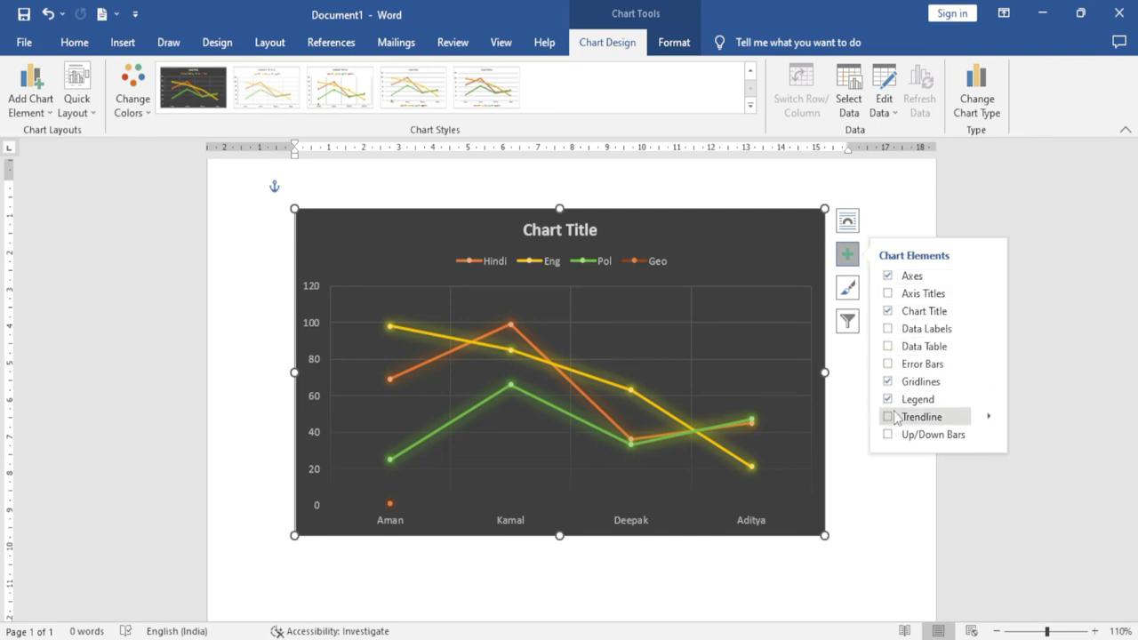
pyautogui.click(888, 348)
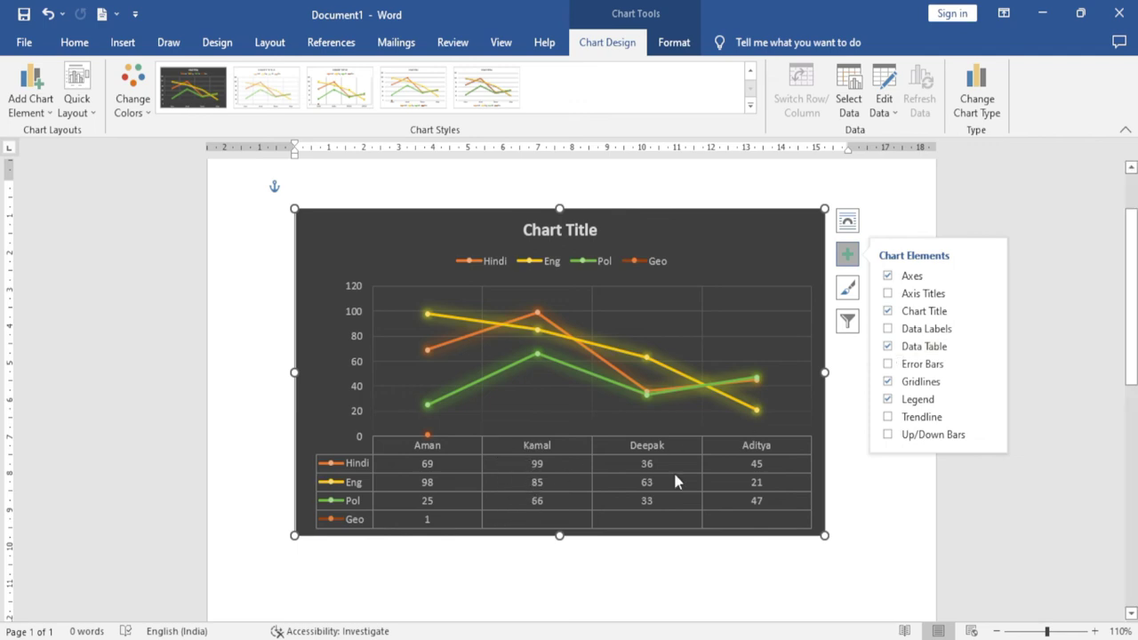
pyautogui.click(886, 330)
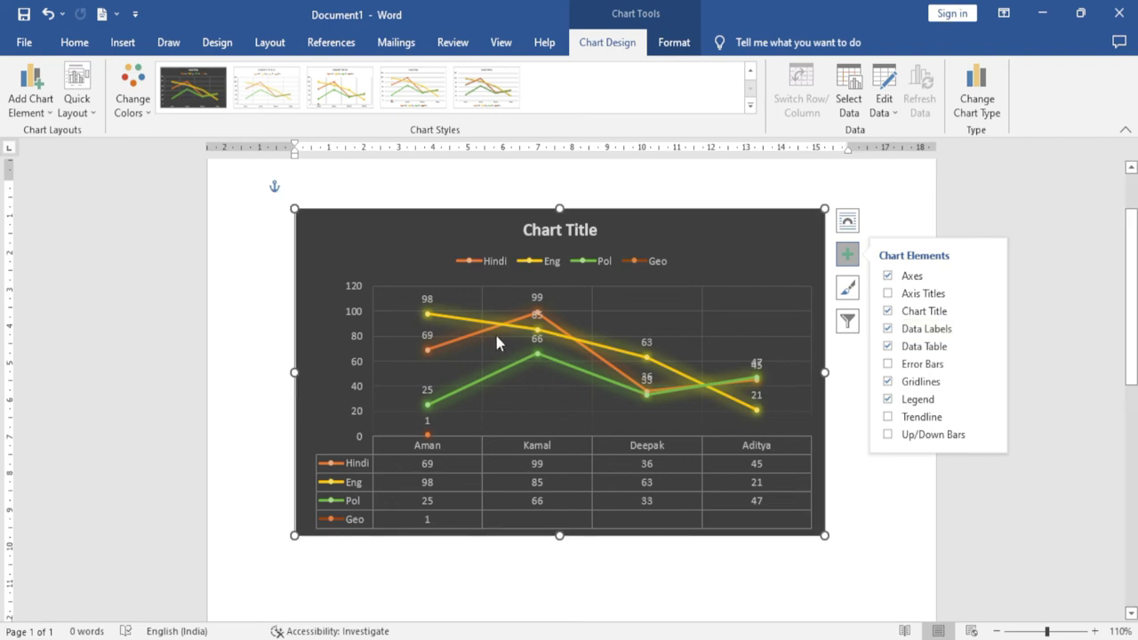
pyautogui.click(887, 294)
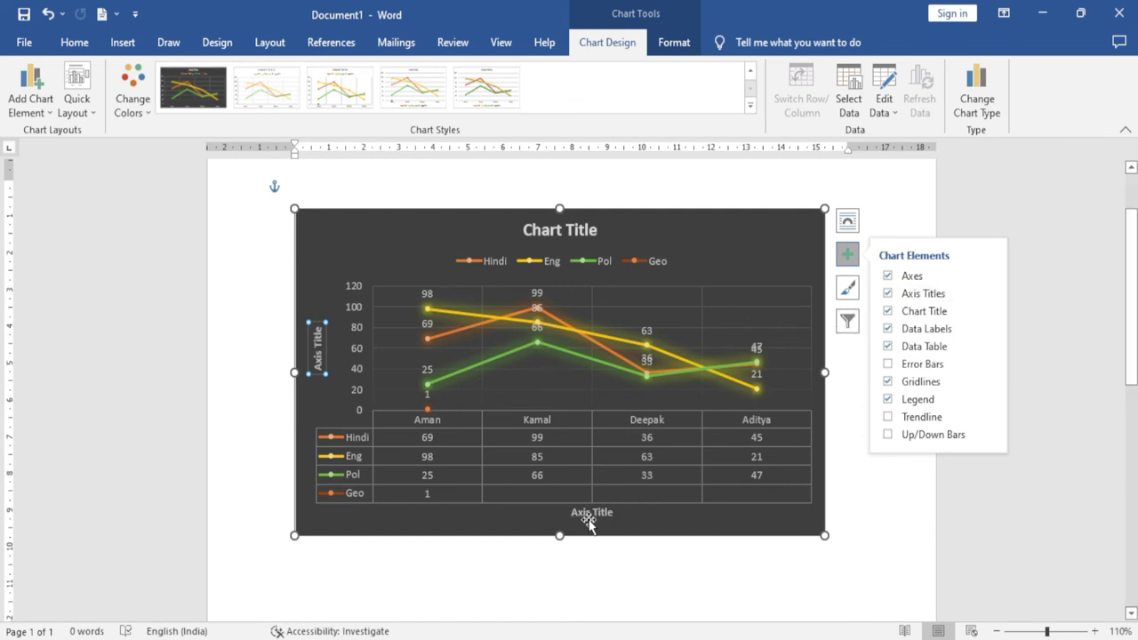
pyautogui.click(887, 364)
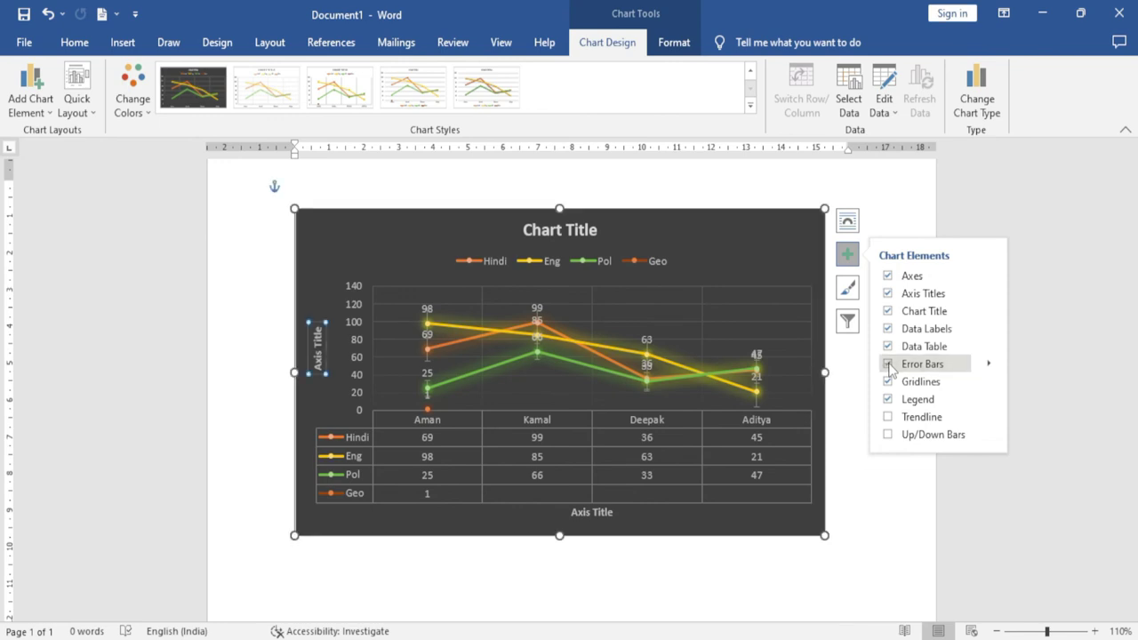
pyautogui.click(887, 417)
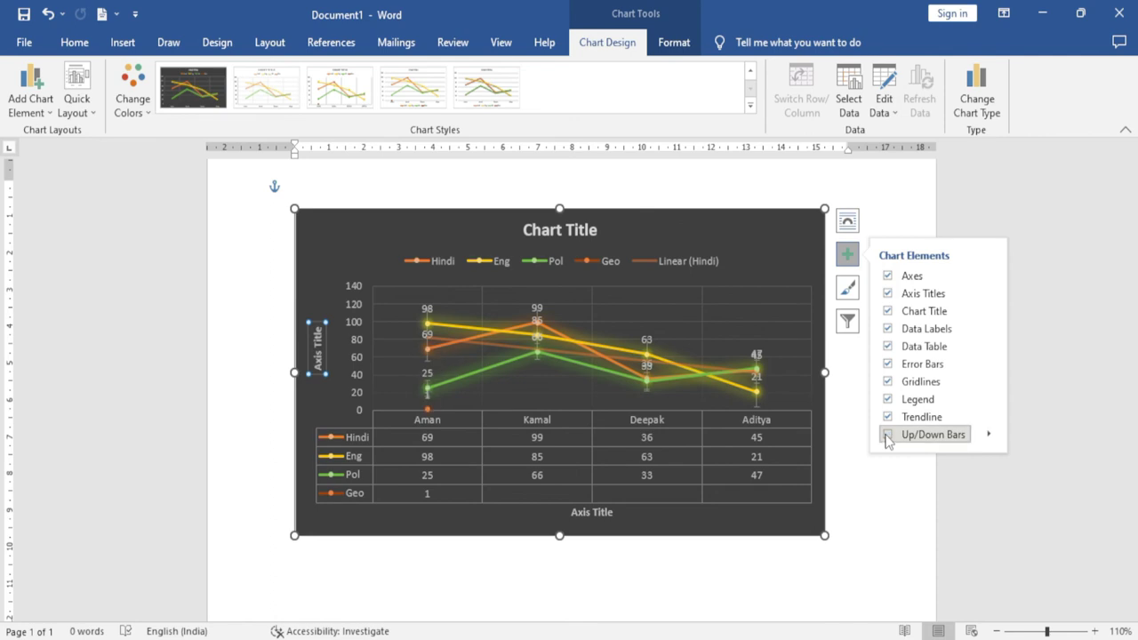
pyautogui.click(887, 435)
pyautogui.click(887, 435)
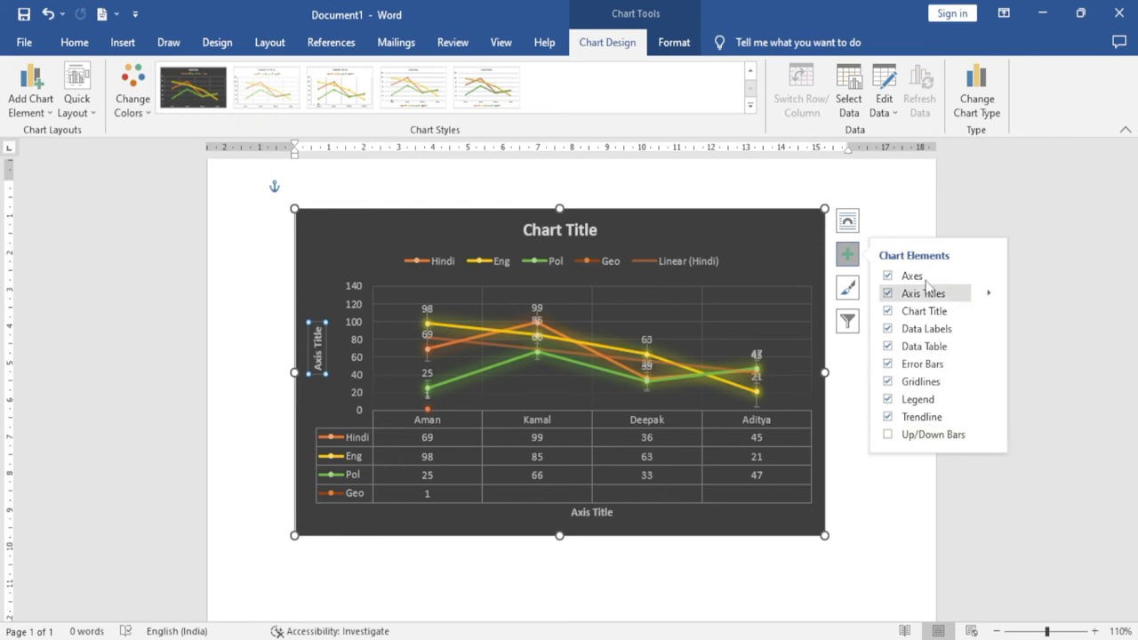
# Apply the plain white chart style
pyautogui.click(849, 289)
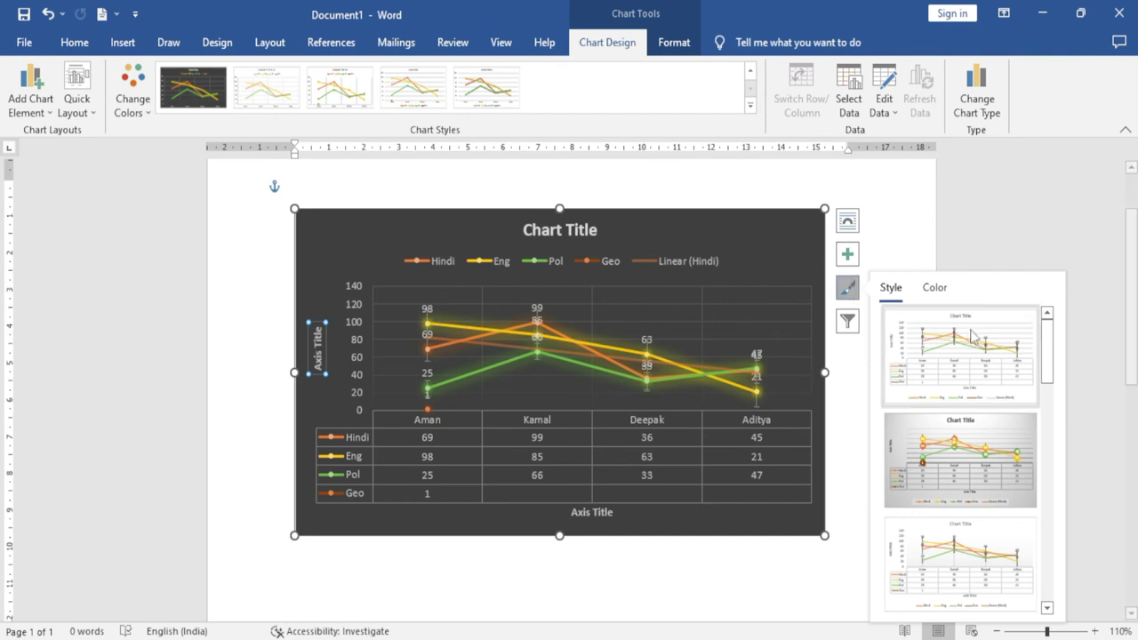
pyautogui.moveTo(1046, 351); pyautogui.dragTo(1001, 406)
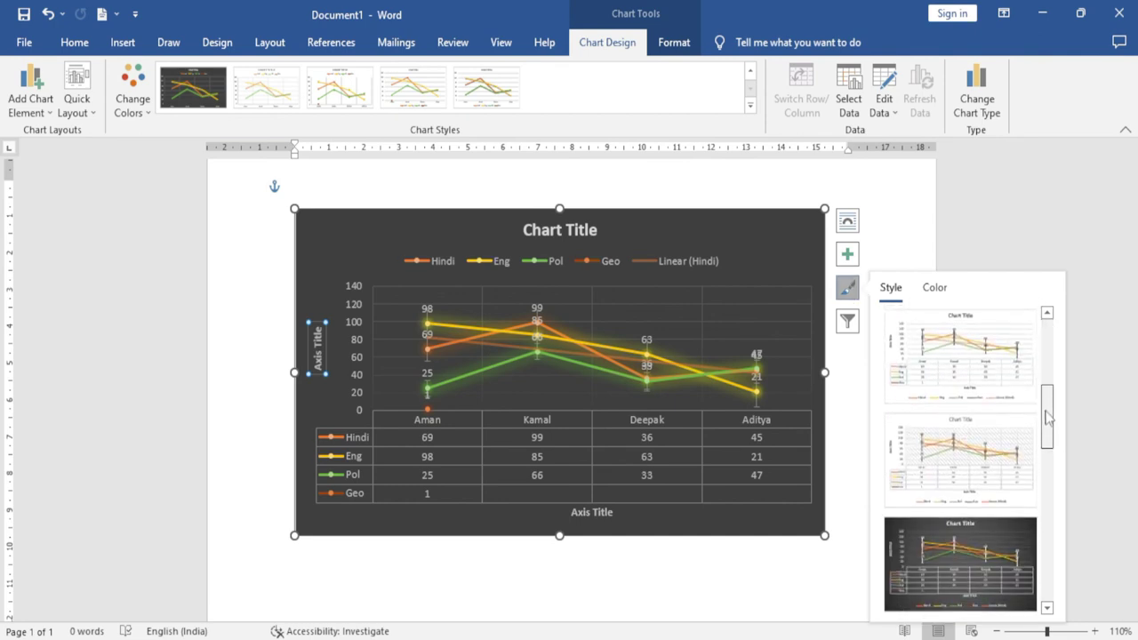
pyautogui.click(968, 410)
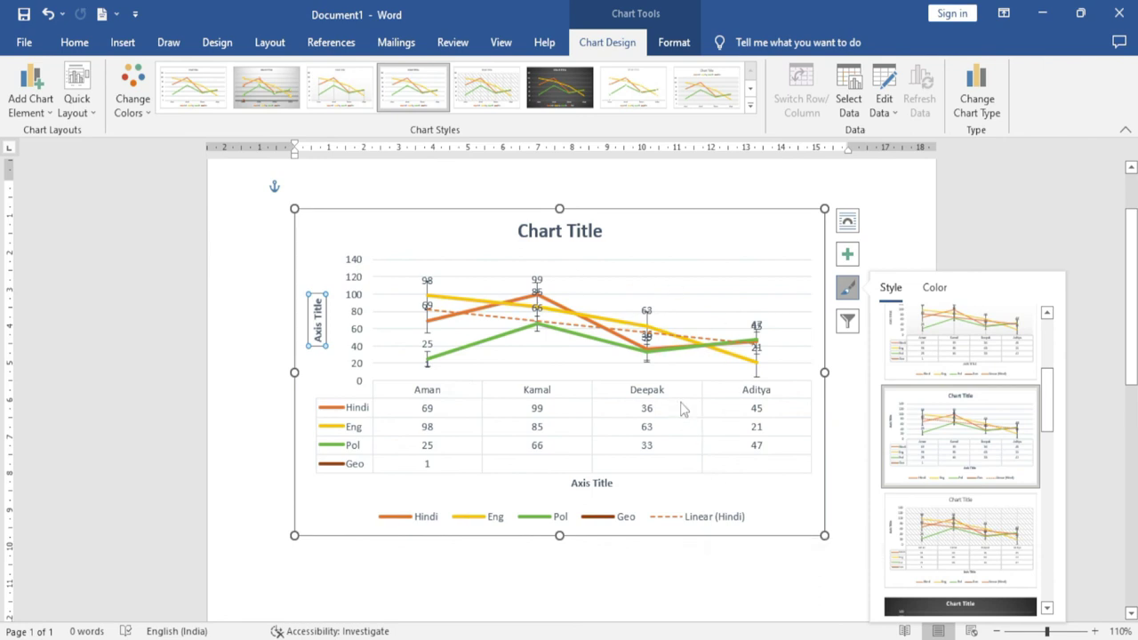
# Apply the green, blue and yellow Colorful palette to the chart
pyautogui.click(933, 287)
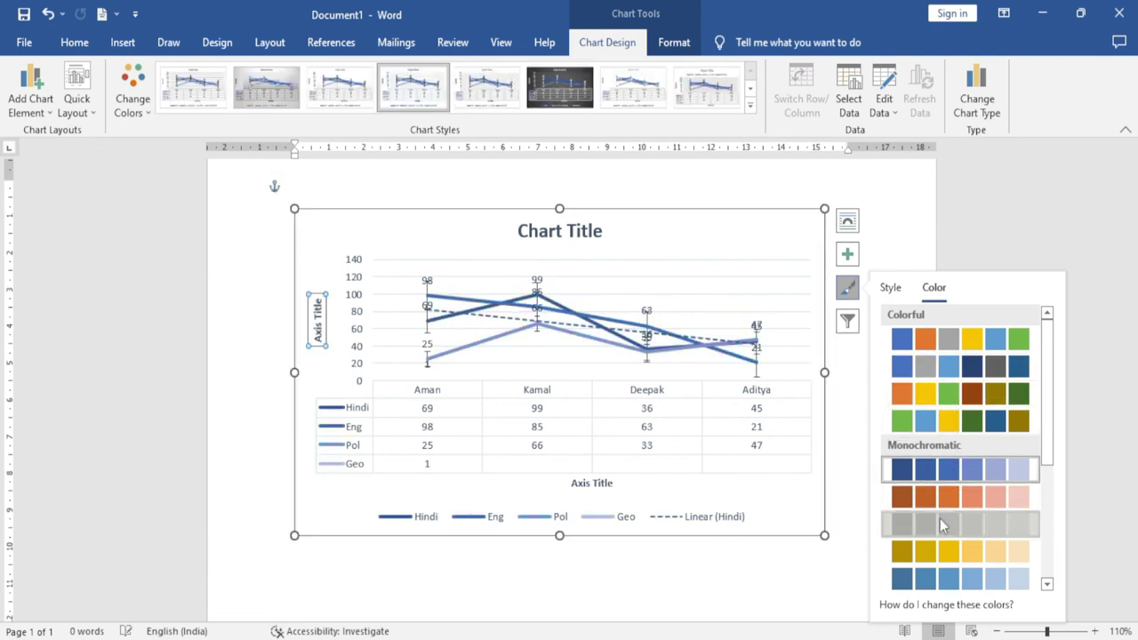
pyautogui.click(949, 391)
pyautogui.click(949, 373)
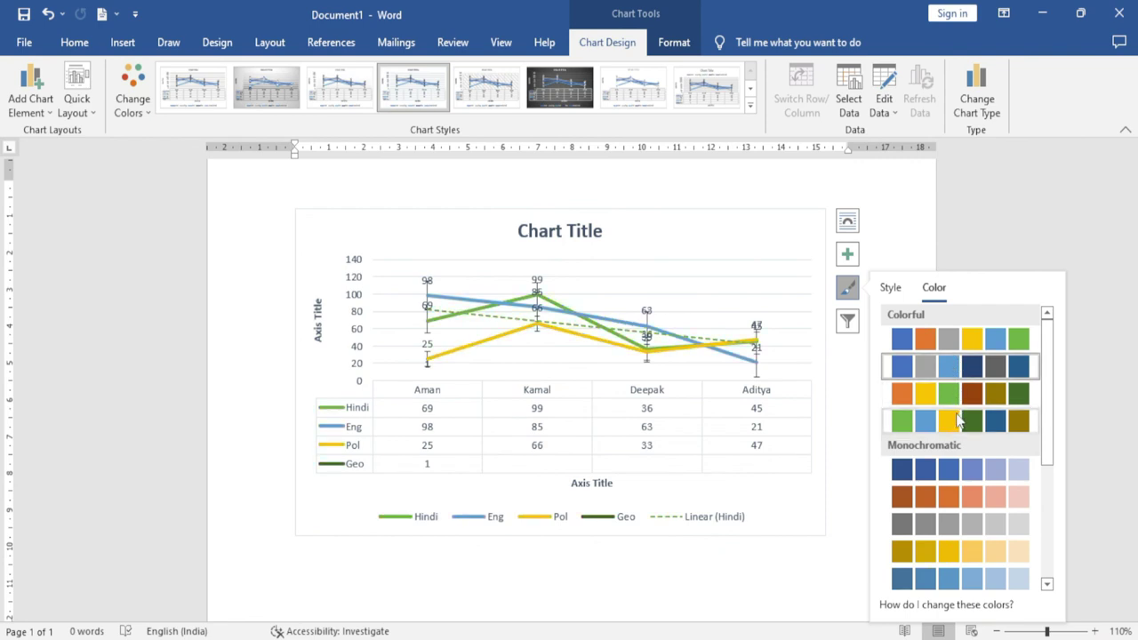
pyautogui.click(959, 419)
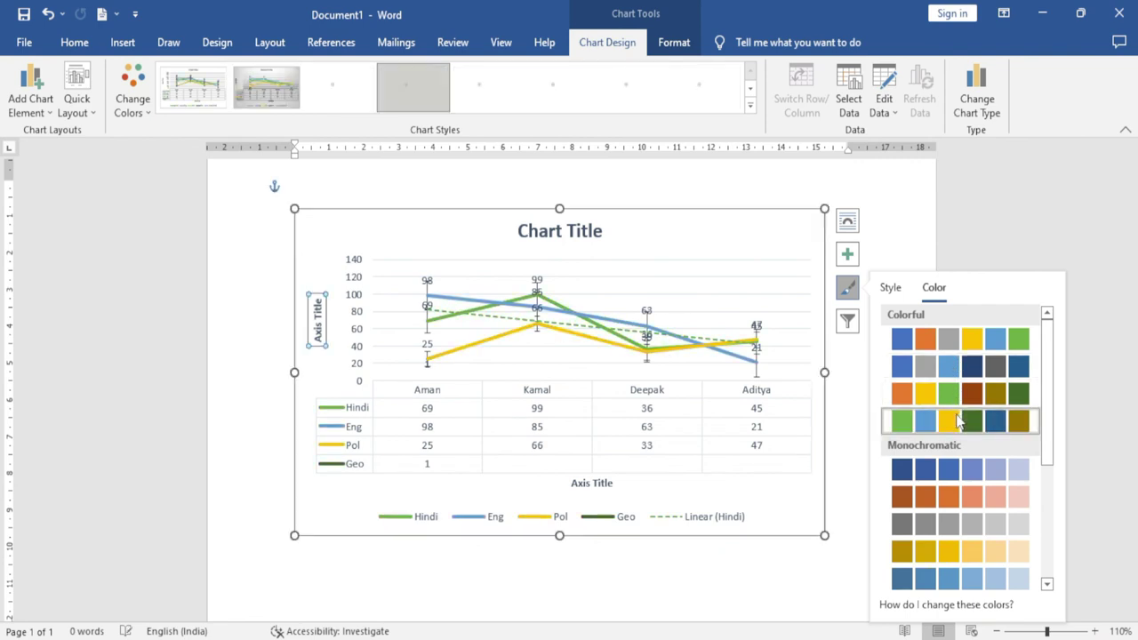
pyautogui.click(848, 322)
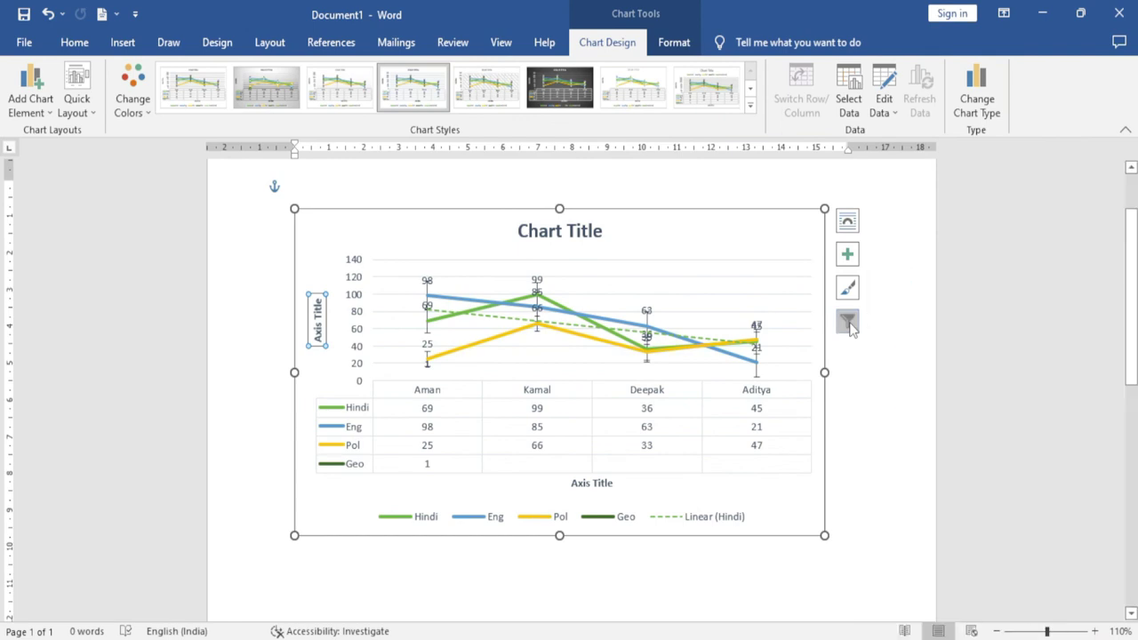
# Open the chart filter and uncheck the Hindi, Eng, Pol and Geo series
pyautogui.click(847, 321)
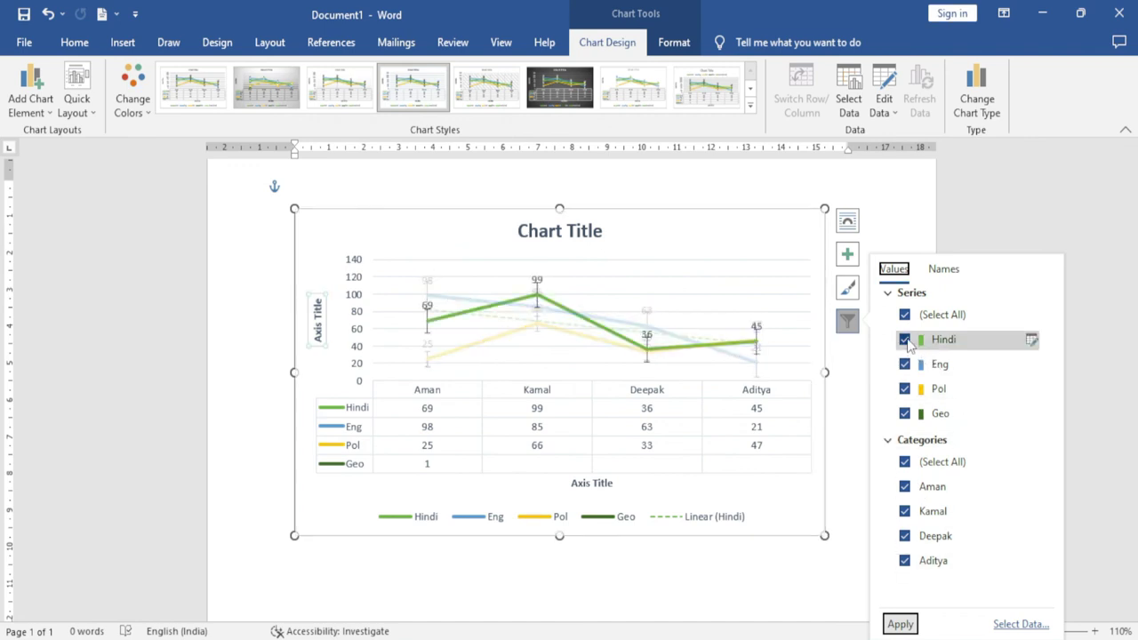
pyautogui.click(904, 340)
pyautogui.click(905, 364)
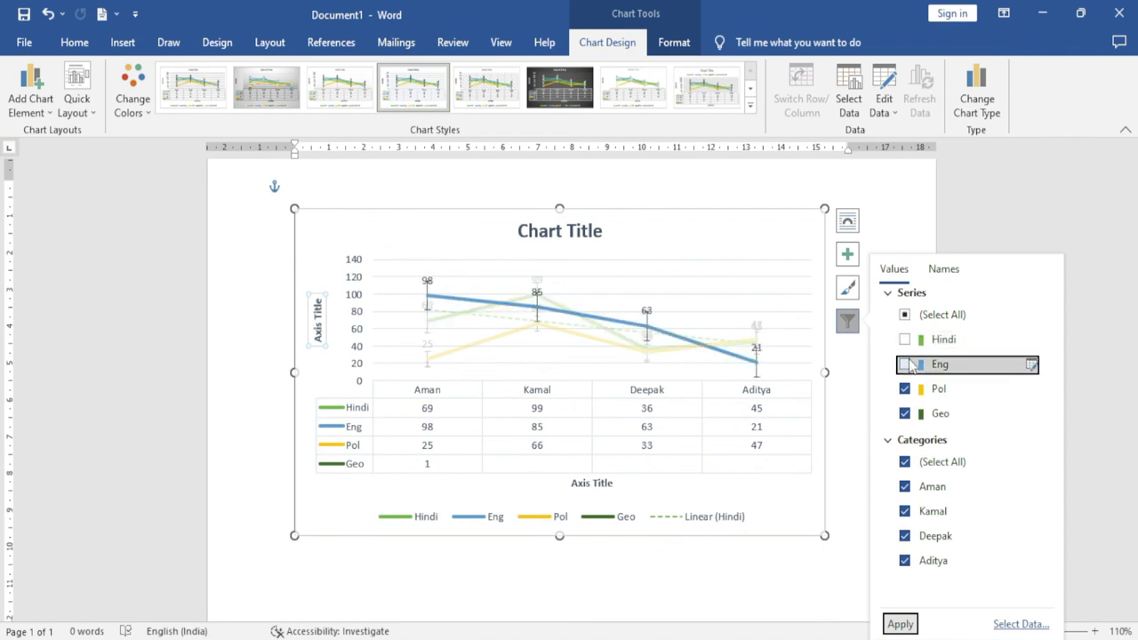
pyautogui.click(904, 389)
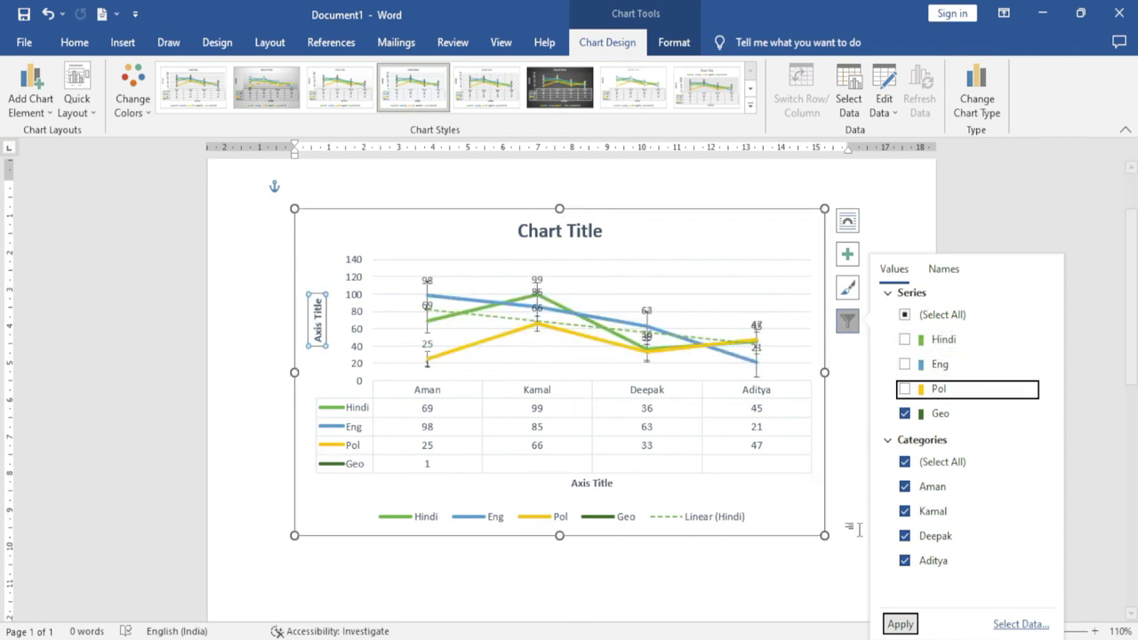
pyautogui.click(905, 414)
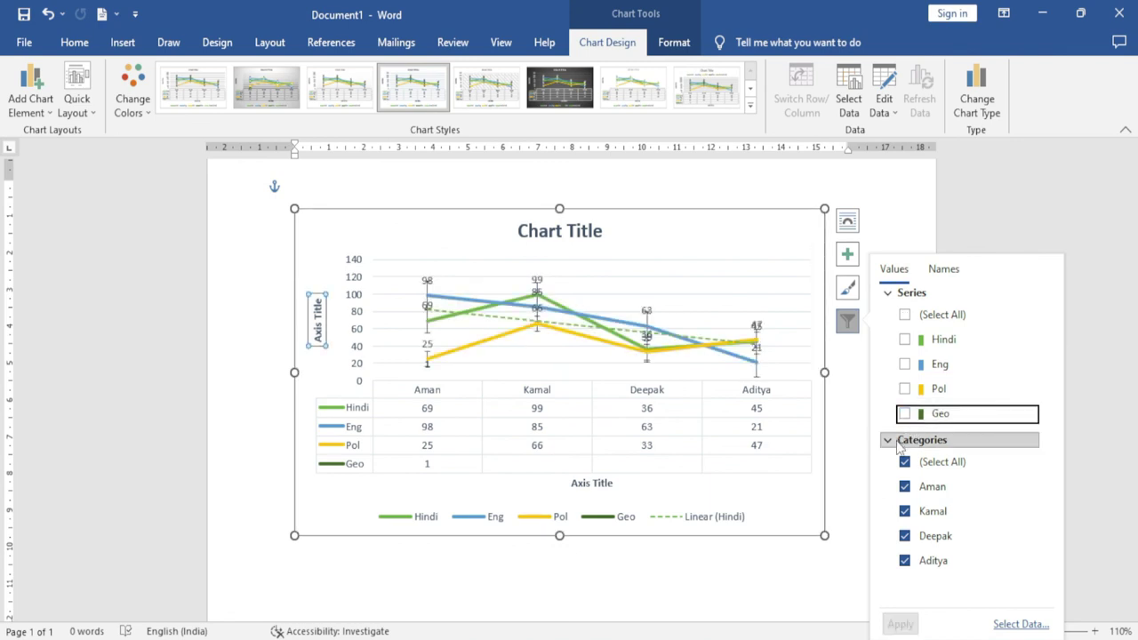
# Preview Hindi and Eng individually, then include all four subject series again
pyautogui.click(904, 340)
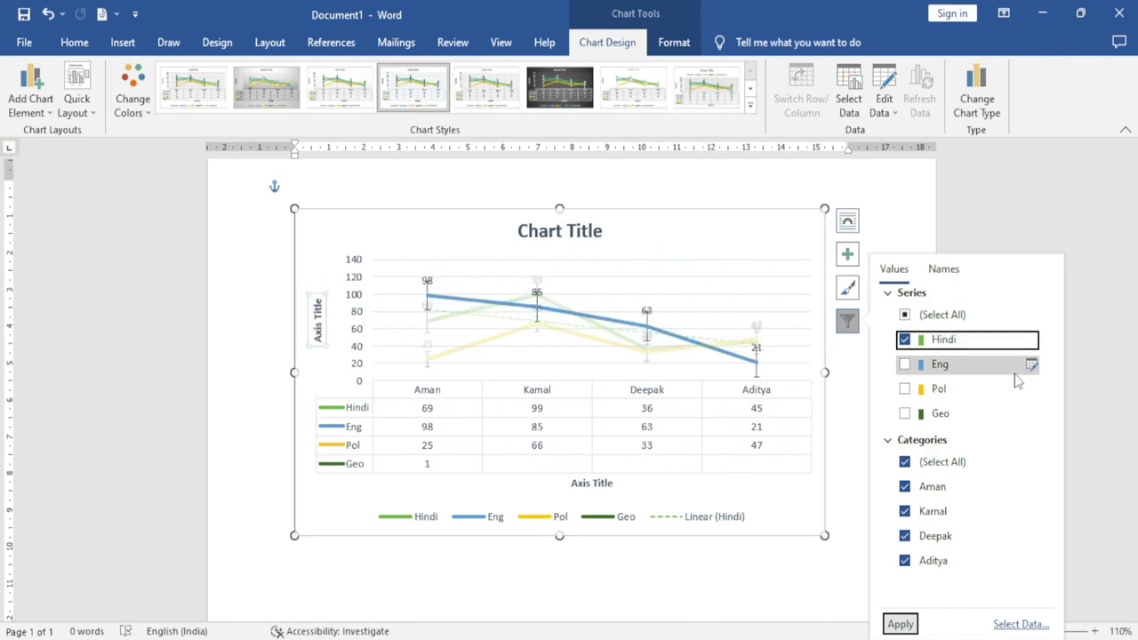
pyautogui.click(904, 339)
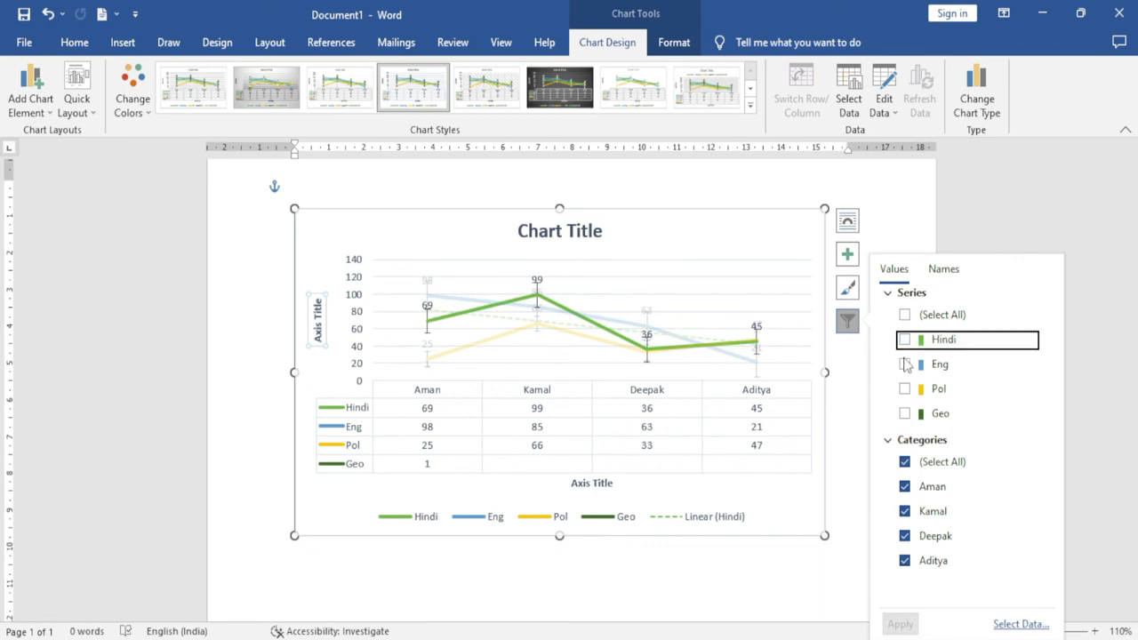
pyautogui.click(905, 364)
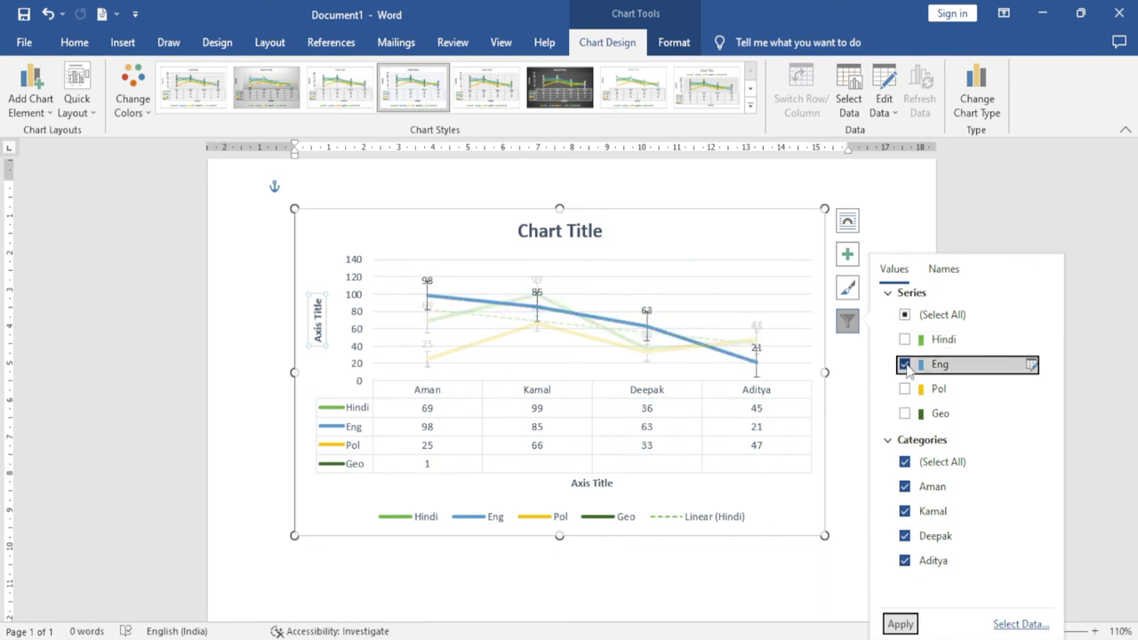
pyautogui.click(904, 364)
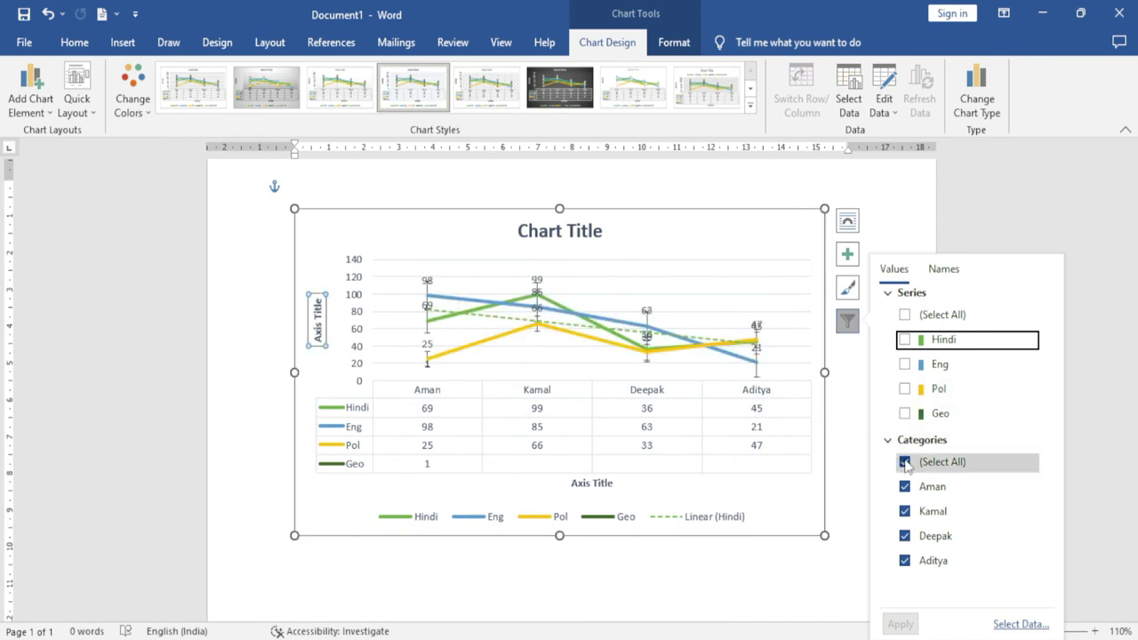
pyautogui.click(904, 315)
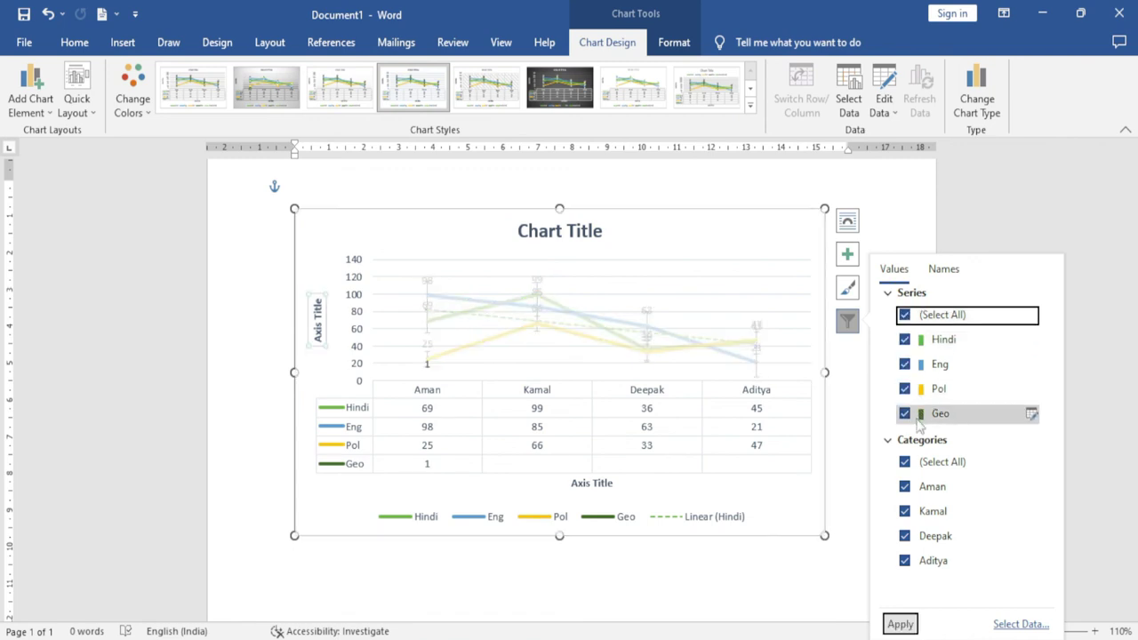
# Filter the chart to show only the student Kamal
pyautogui.click(905, 463)
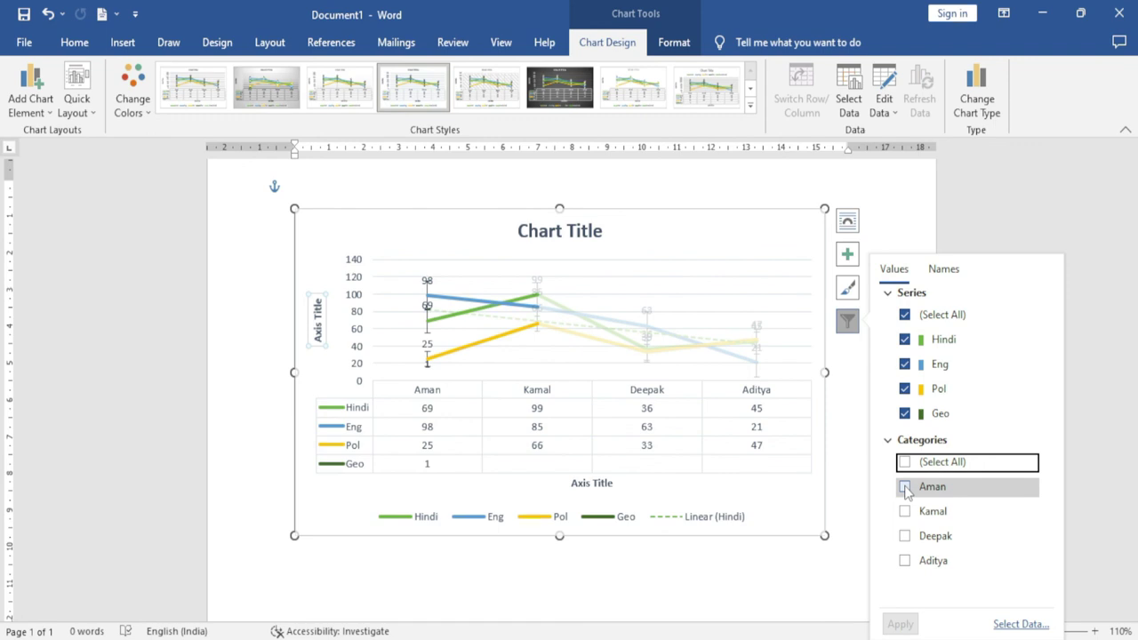
pyautogui.click(904, 487)
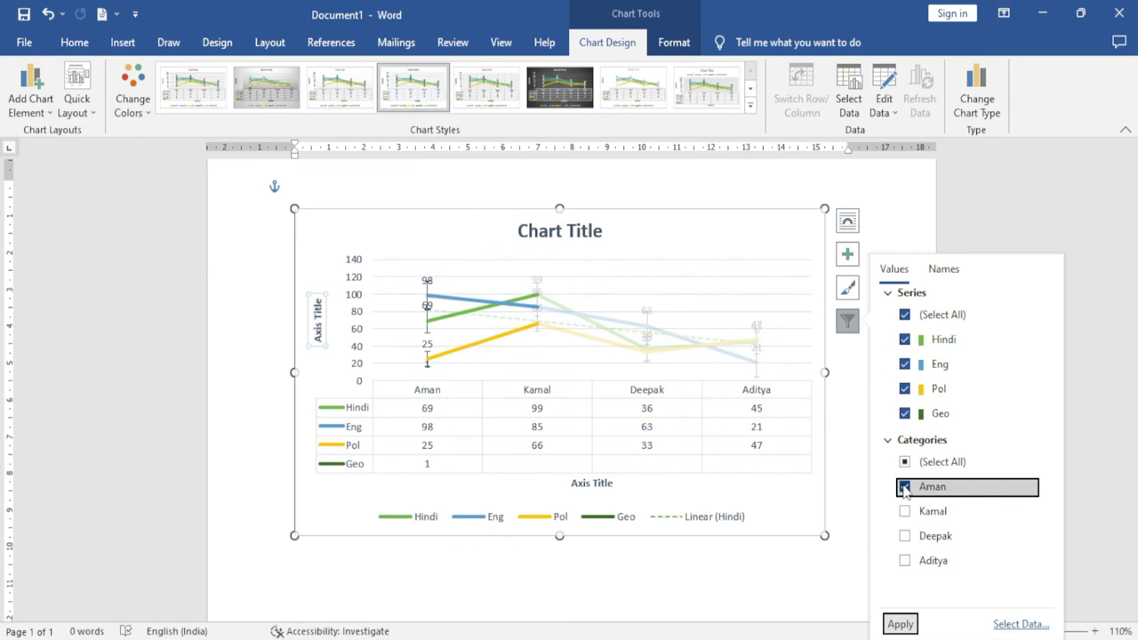
pyautogui.click(904, 488)
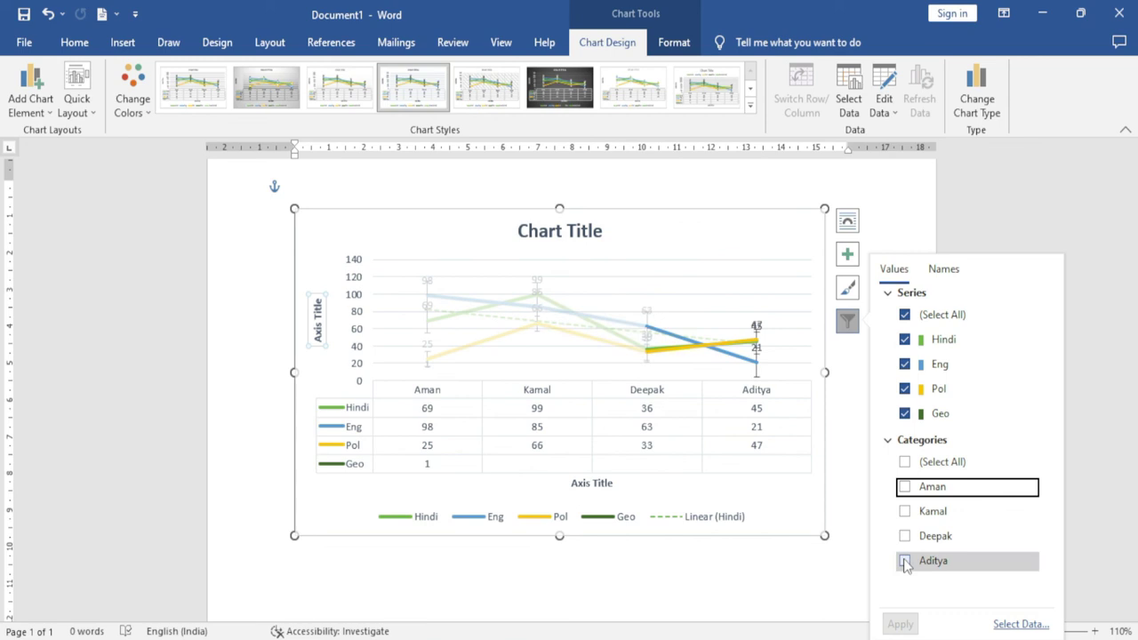
pyautogui.click(905, 512)
pyautogui.click(900, 624)
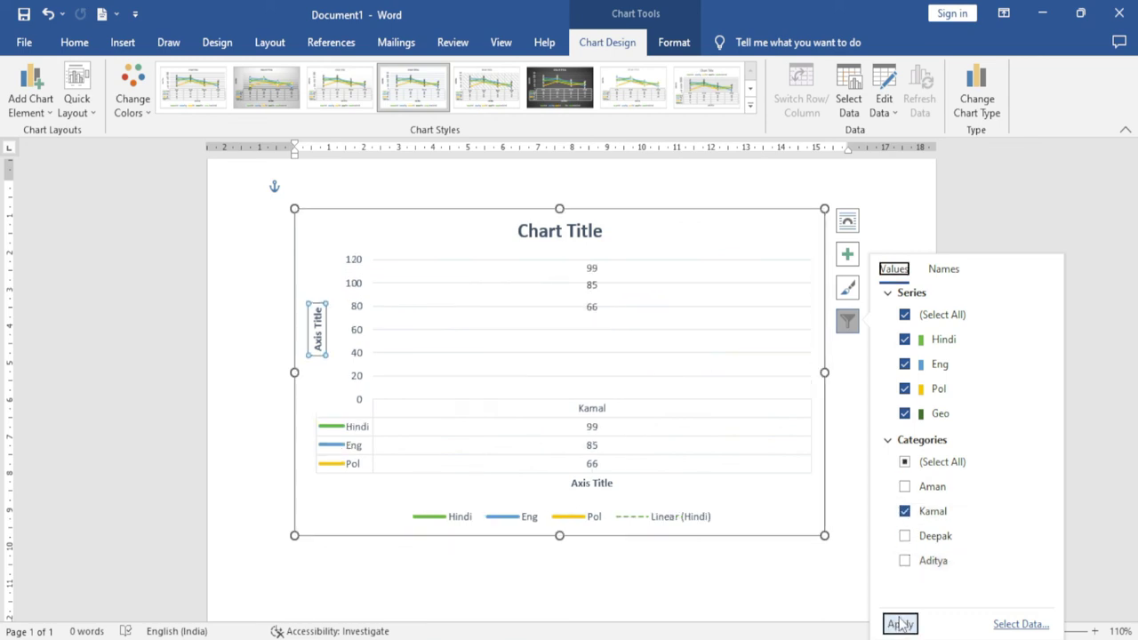
# Restore all four students in the chart filter
pyautogui.click(904, 511)
pyautogui.click(904, 461)
pyautogui.click(899, 624)
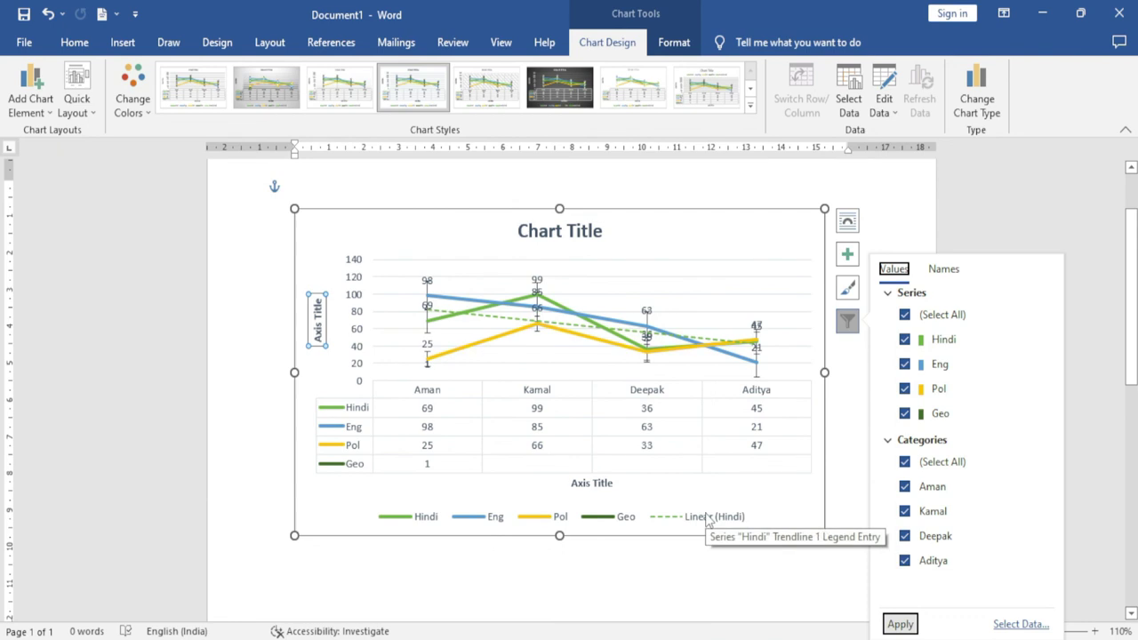
# Hide the Hindi and Eng series so only Pol and Geo are plotted
pyautogui.click(905, 339)
pyautogui.click(905, 363)
pyautogui.click(899, 624)
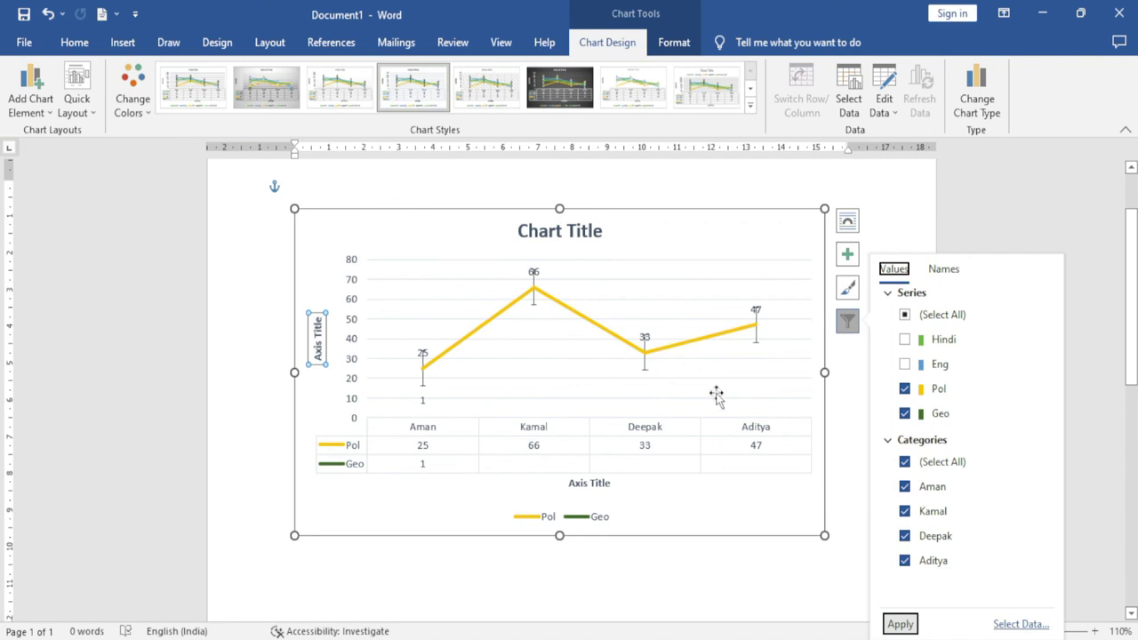
# Restore Hindi and Eng, show only Aman's scores, and close the filter
pyautogui.click(905, 339)
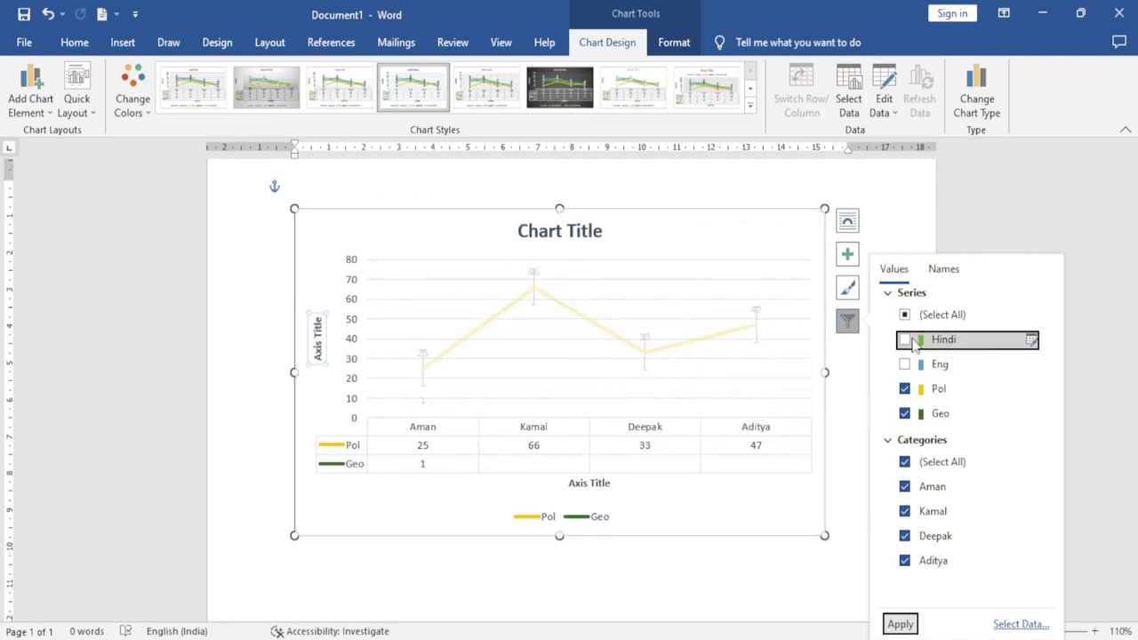
pyautogui.click(904, 363)
pyautogui.click(904, 462)
pyautogui.click(904, 486)
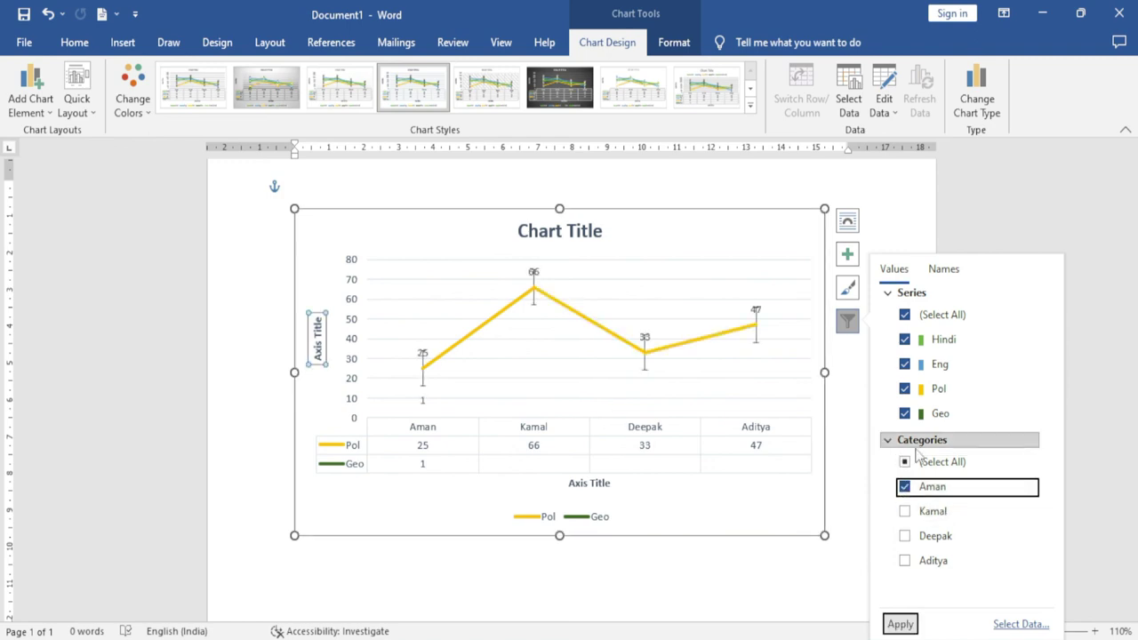
pyautogui.click(900, 624)
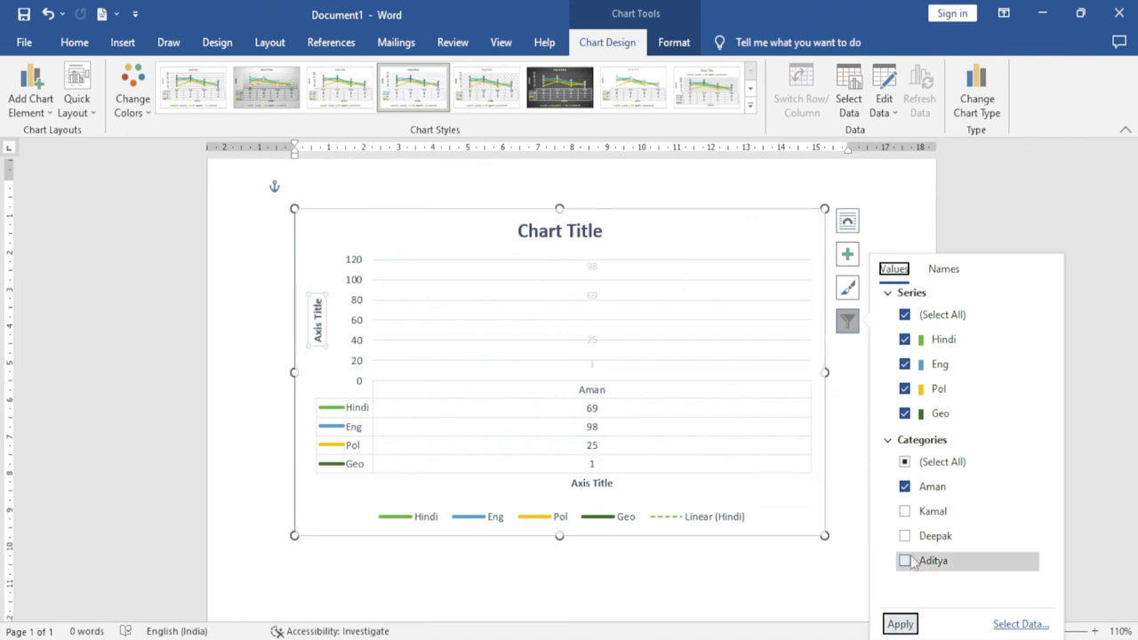
pyautogui.click(854, 432)
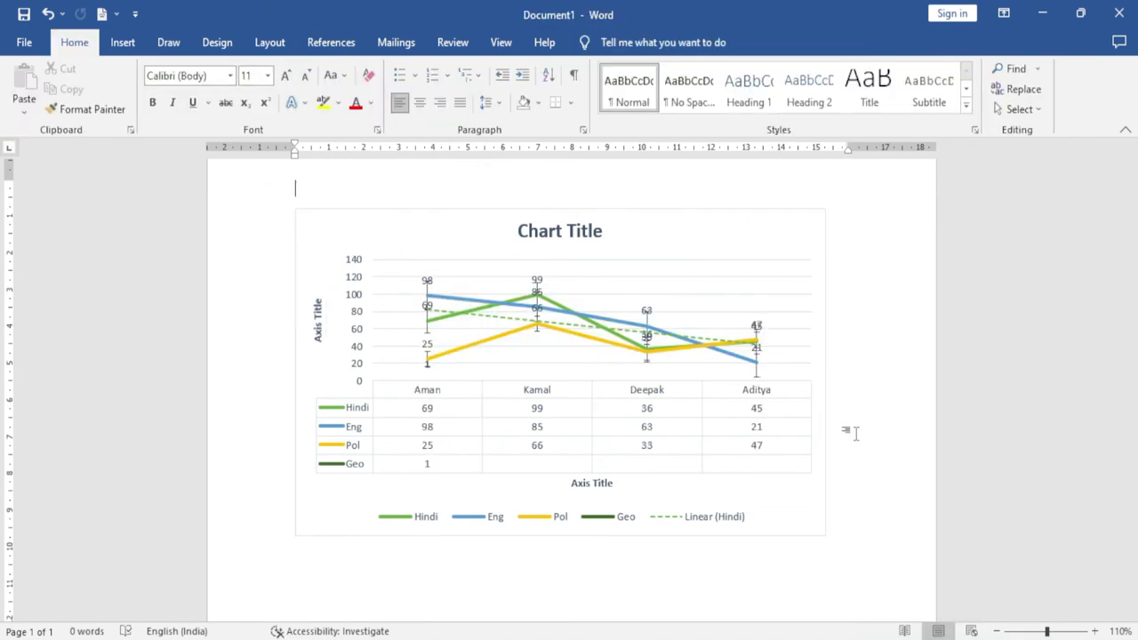